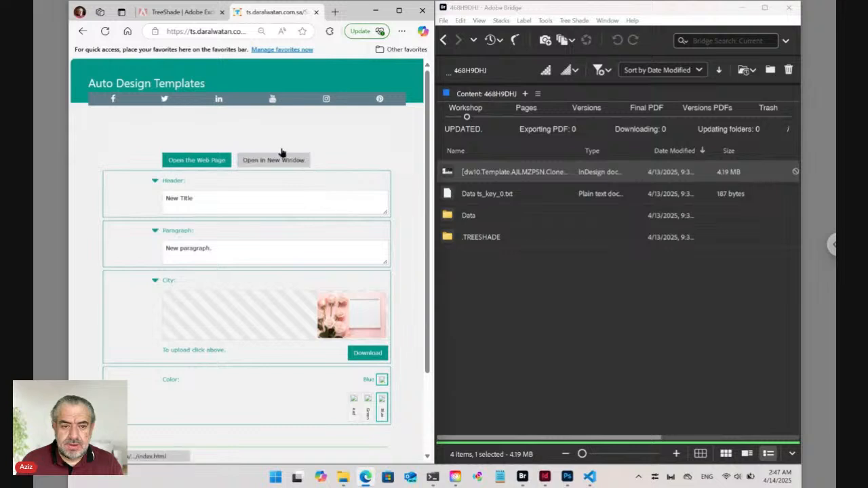
View the TreeShade page on Adobe Exchange, and check for Tree Shade among the extensions in Adobe Bridge
{"action": "left_click", "coordinate": [171, 14]}
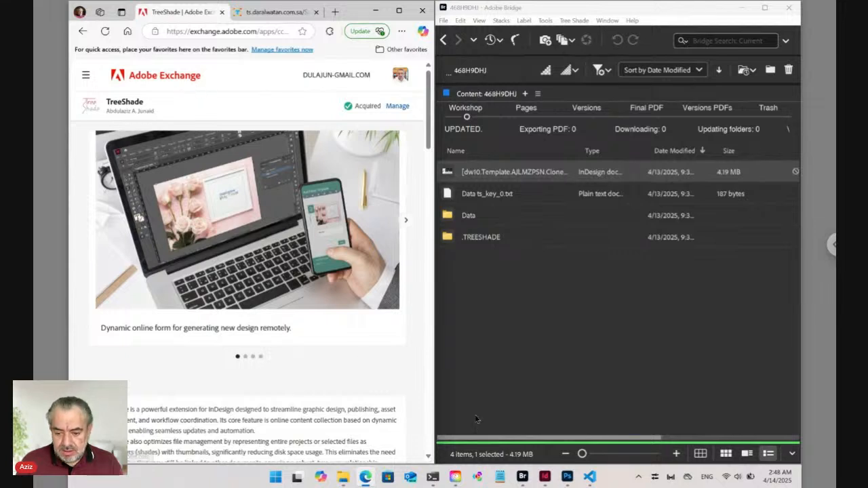
{"action": "mouse_move", "coordinate": [524, 478]}
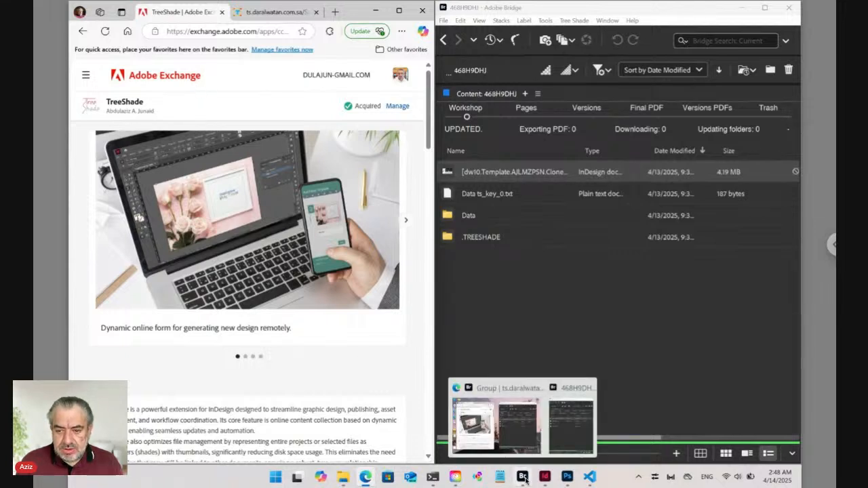
{"action": "left_click", "coordinate": [525, 479]}
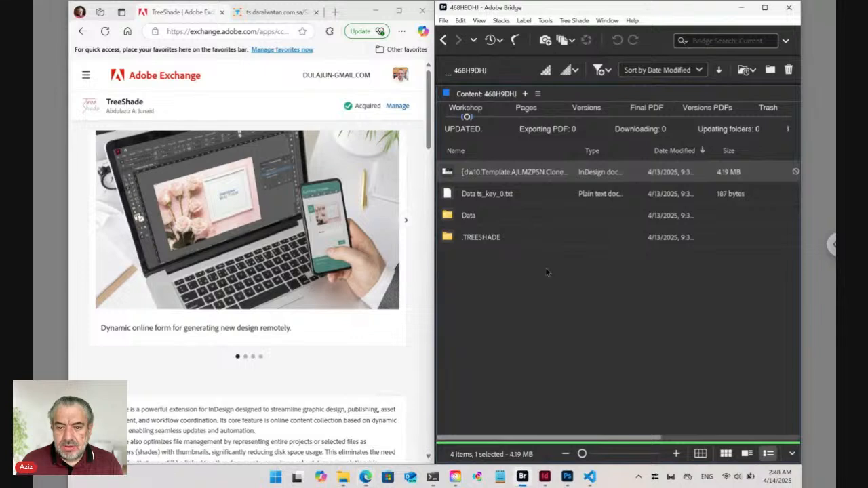
{"action": "left_click", "coordinate": [608, 20]}
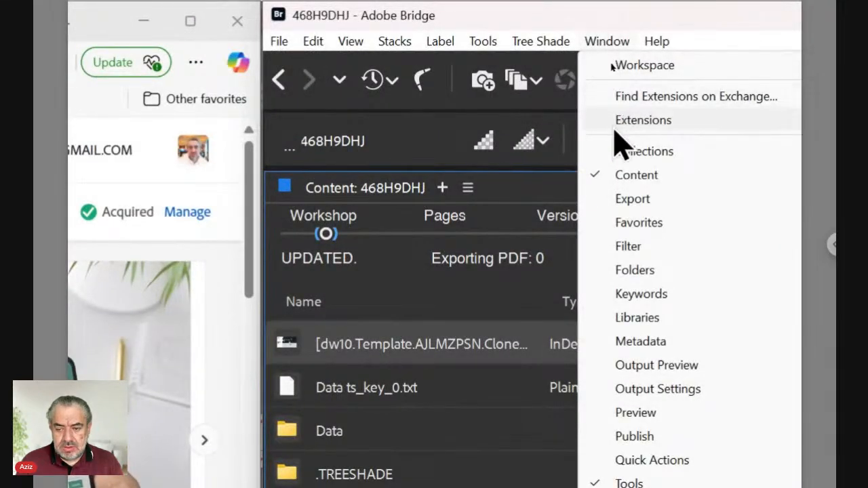
{"action": "mouse_move", "coordinate": [616, 129]}
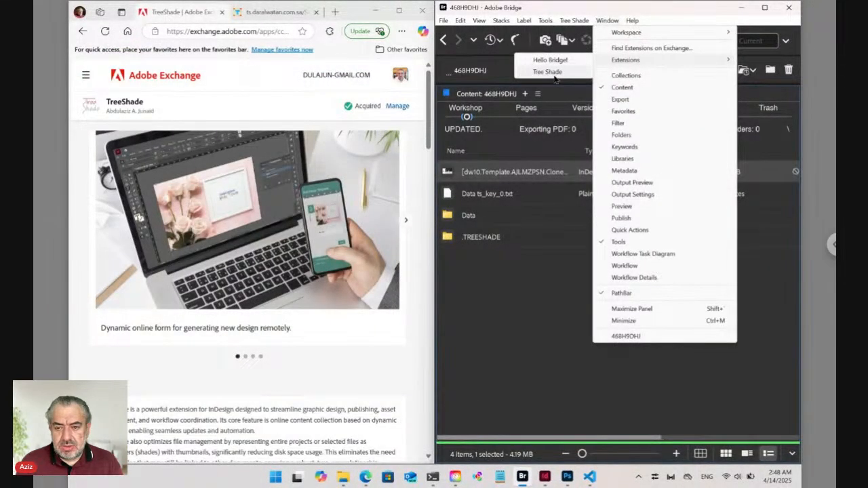
{"action": "left_click", "coordinate": [509, 286]}
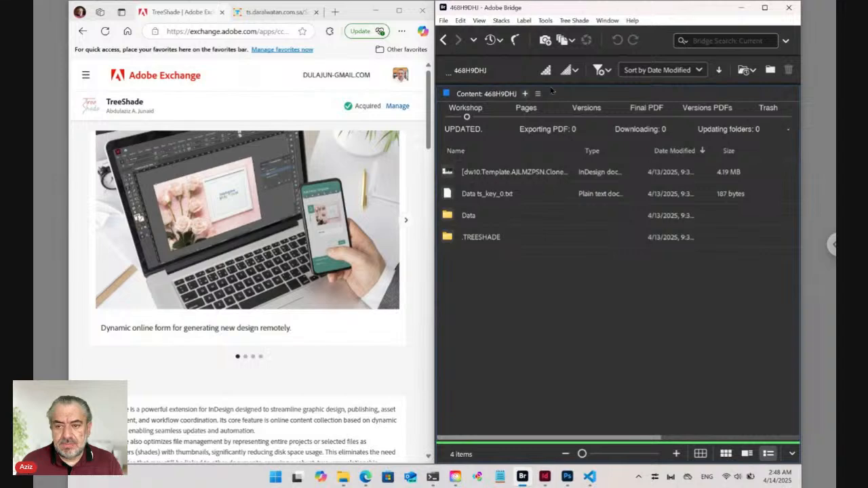
Maximize Bridge and check the two PowerShell sessions running node main.js and ngrok
{"action": "left_click", "coordinate": [764, 8]}
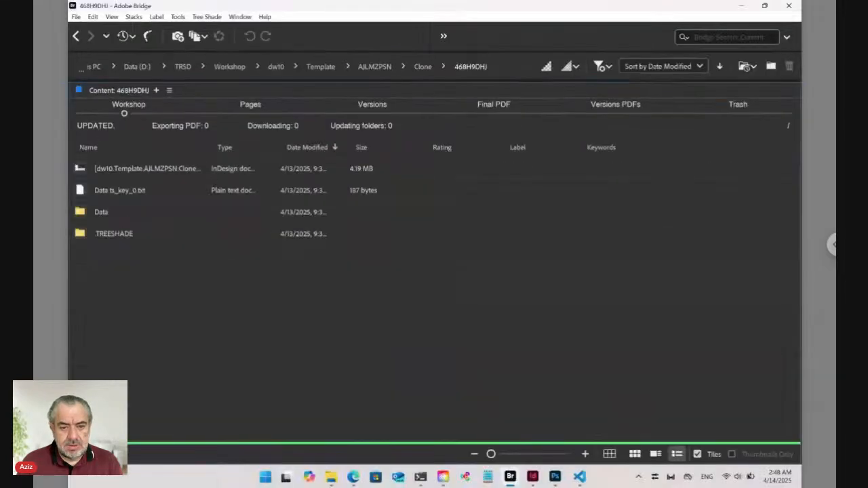
{"action": "left_click", "coordinate": [433, 476]}
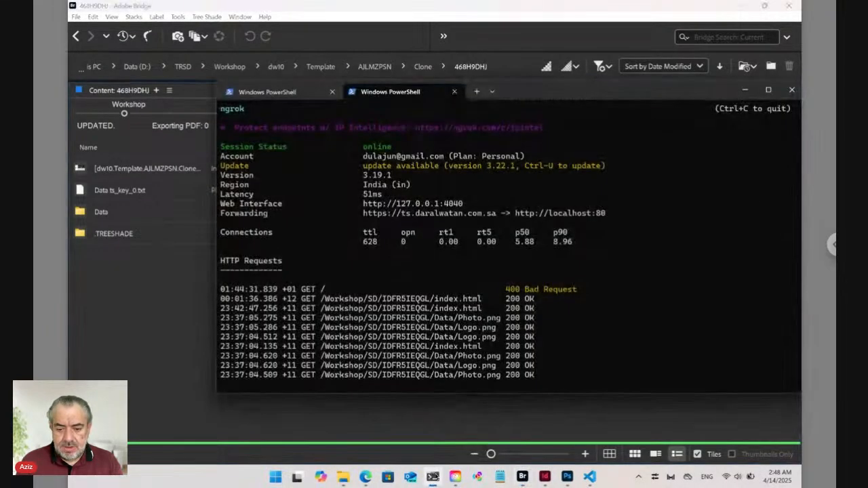
{"action": "left_click", "coordinate": [289, 95]}
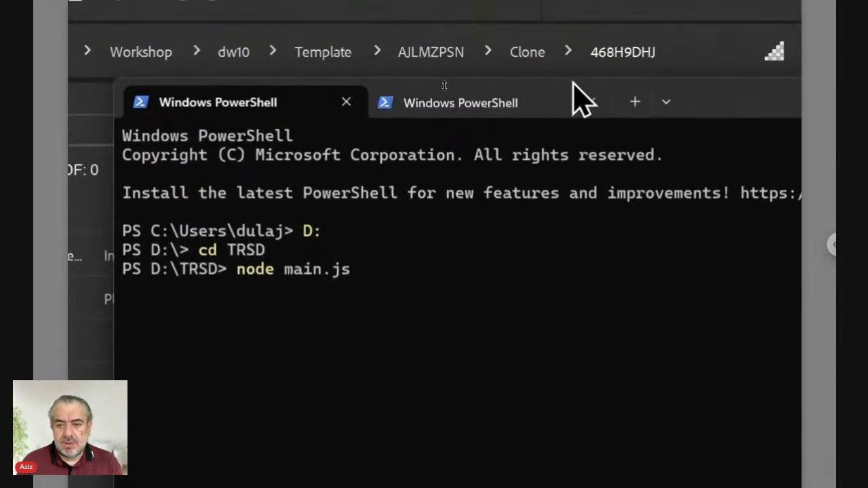
{"action": "left_click", "coordinate": [524, 107]}
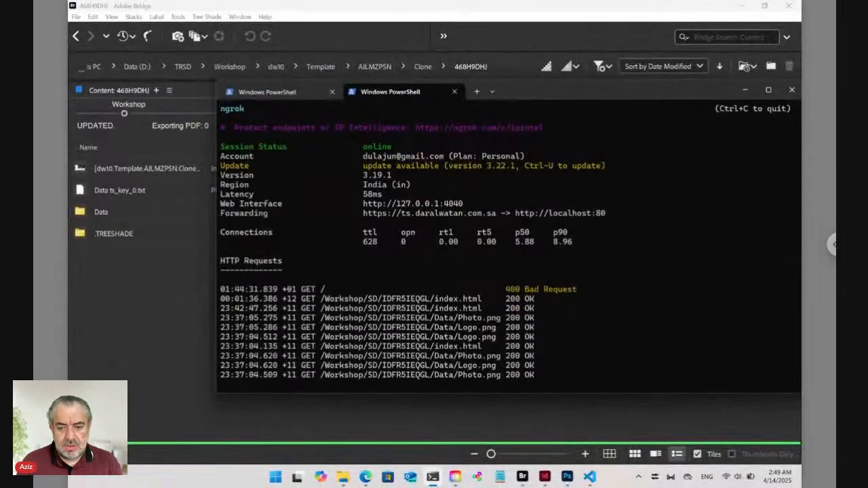
{"action": "left_click", "coordinate": [192, 349]}
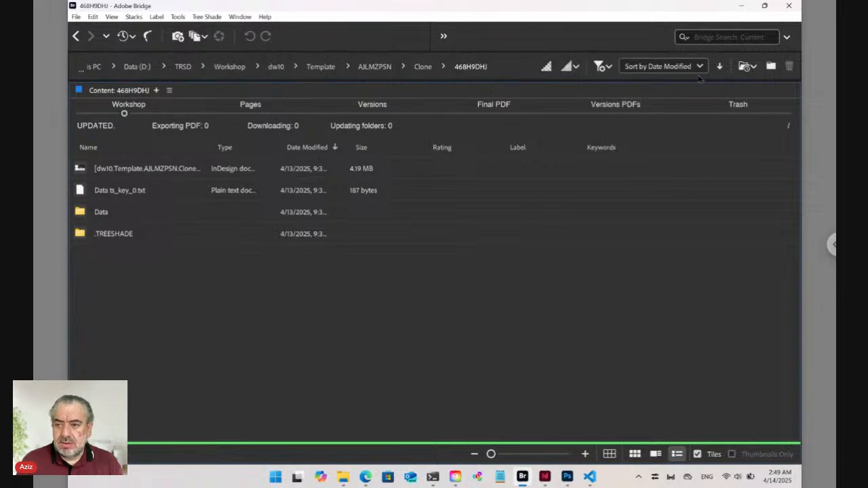
Arrange Adobe Bridge side by side with the Auto Design Templates web form
{"action": "mouse_move", "coordinate": [764, 10]}
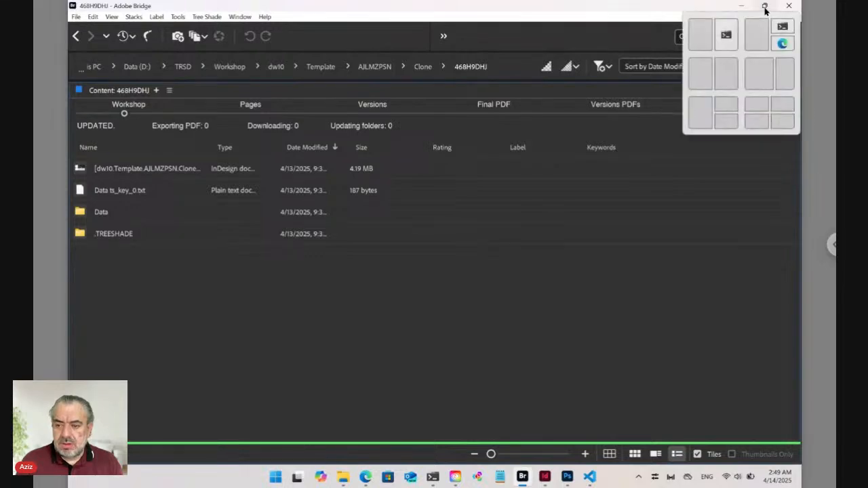
{"action": "left_click", "coordinate": [727, 73]}
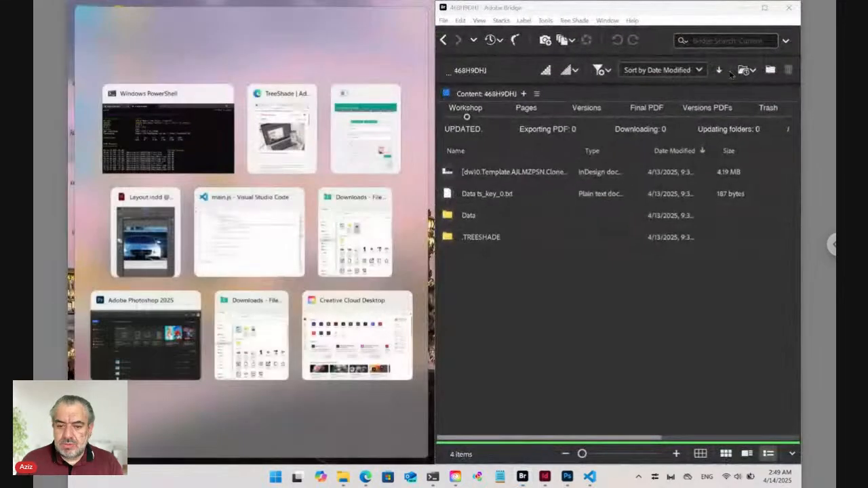
{"action": "left_click", "coordinate": [362, 139]}
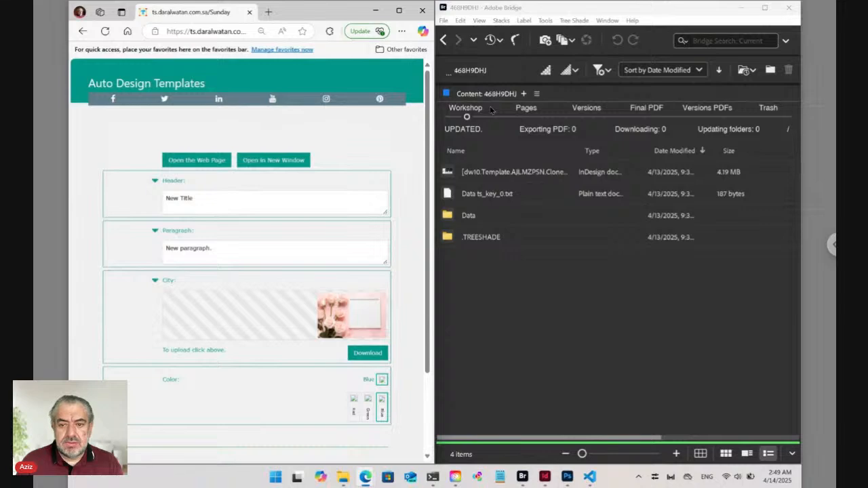
Maximize Bridge and open the Sunday folder inside the TRSD Workshop folder
{"action": "left_click", "coordinate": [764, 9]}
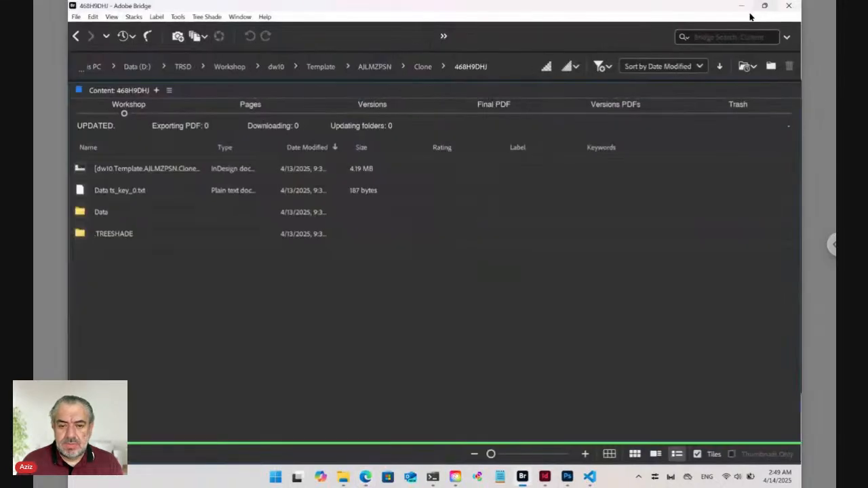
{"action": "left_click", "coordinate": [183, 66]}
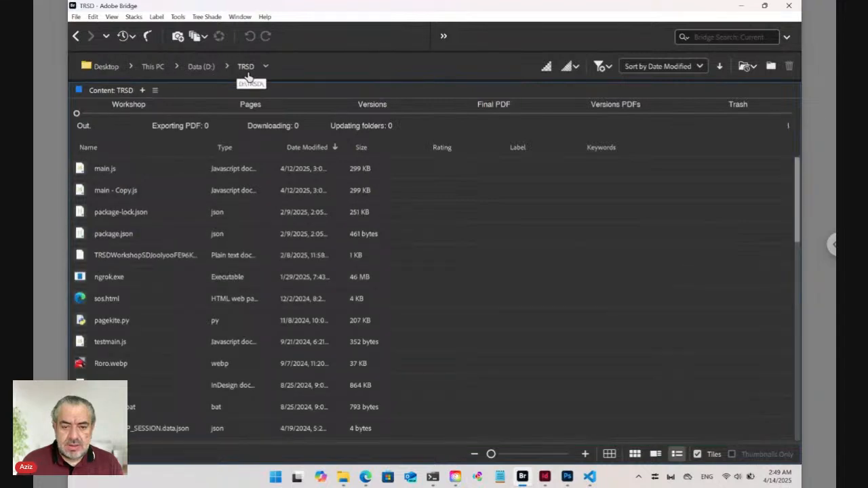
{"action": "left_click", "coordinate": [129, 111]}
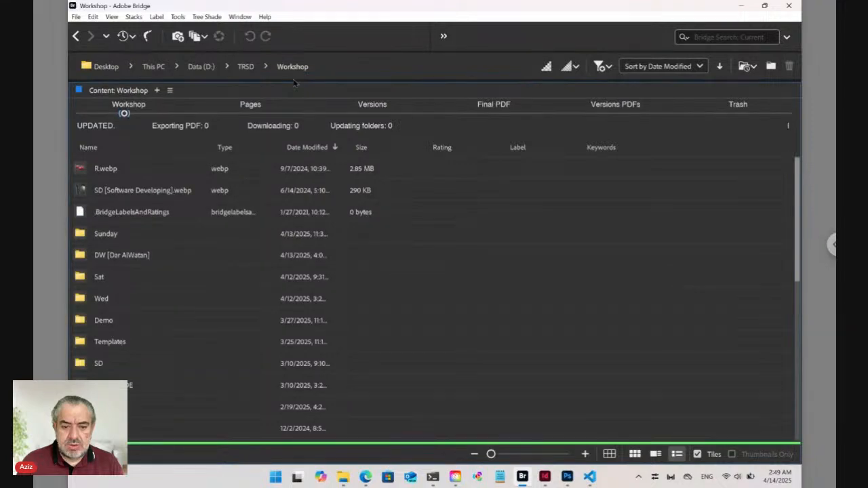
{"action": "double_click", "coordinate": [116, 234]}
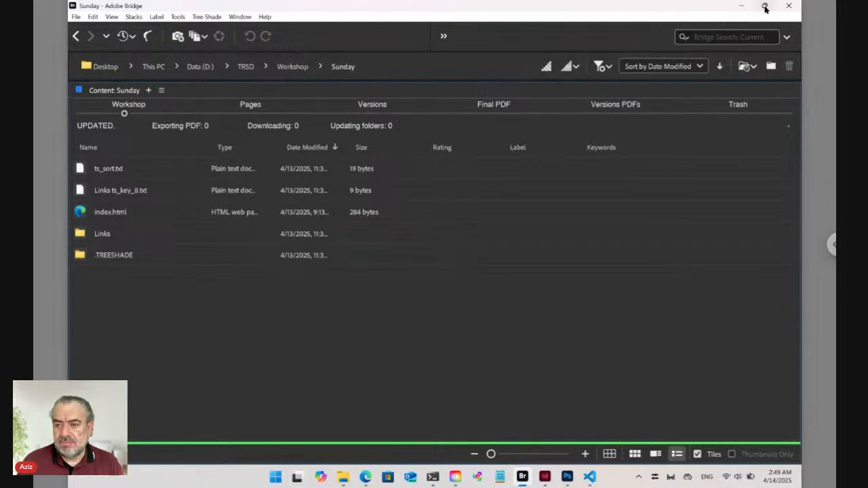
Place Bridge beside the web form again and open the Links folder inside Sunday
{"action": "mouse_move", "coordinate": [764, 6]}
{"action": "left_click", "coordinate": [726, 76]}
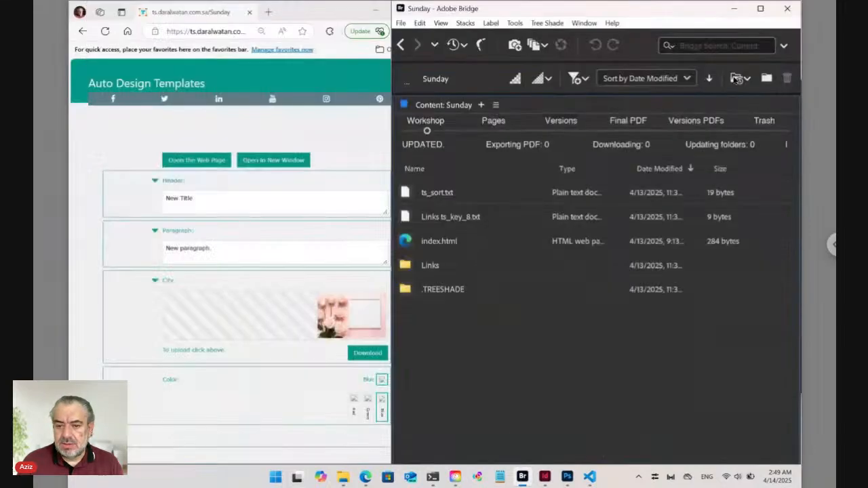
{"action": "left_click", "coordinate": [338, 140]}
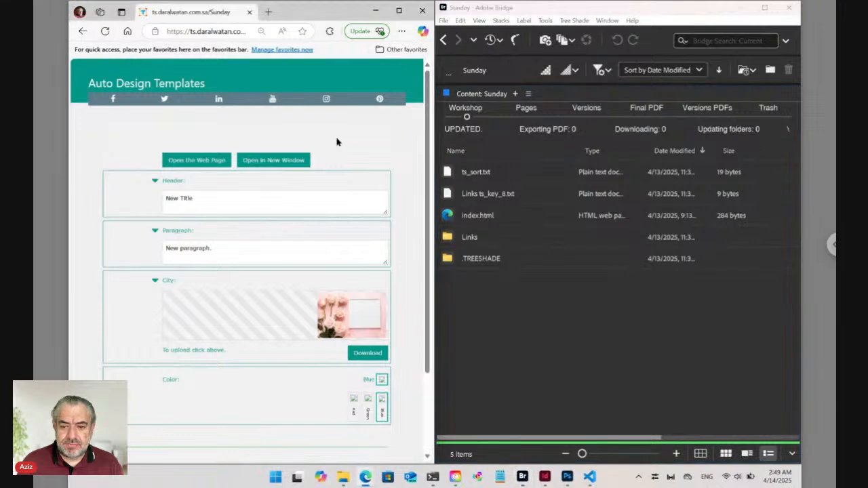
{"action": "double_click", "coordinate": [447, 237]}
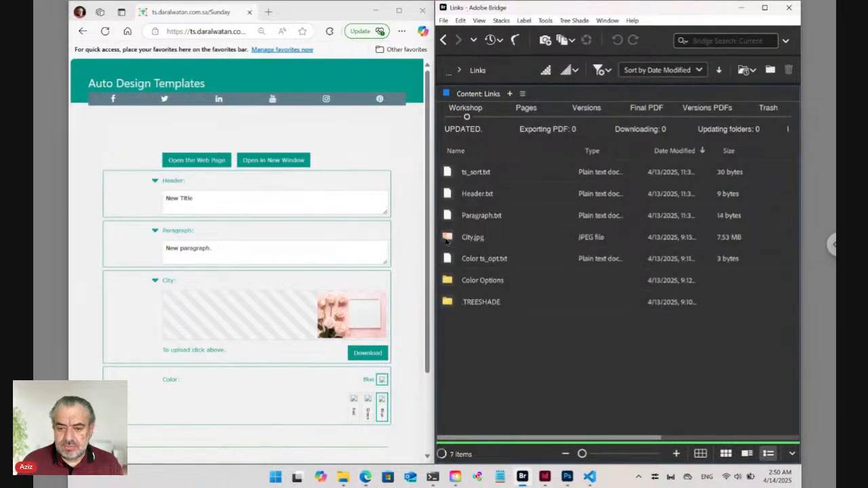
{"action": "left_click", "coordinate": [216, 130]}
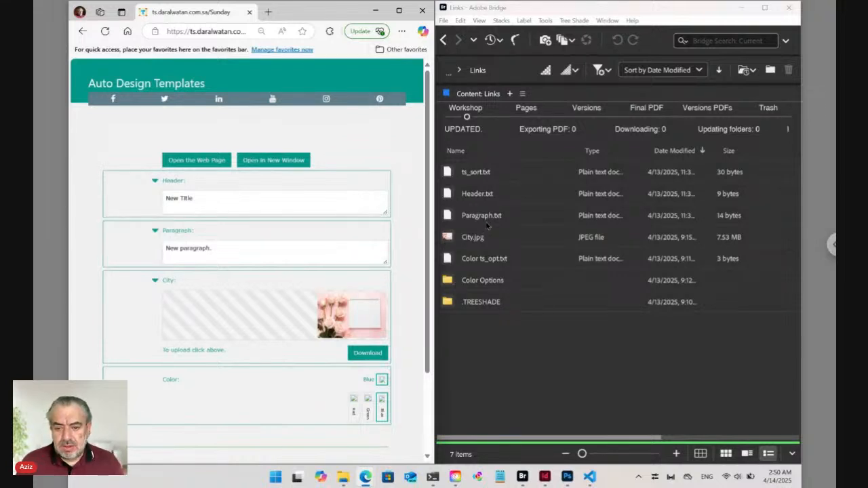
Examine the files in Color Options and the content of Green.txt, and return to Color ts_opt.txt in the Links folder
{"action": "left_click", "coordinate": [479, 262]}
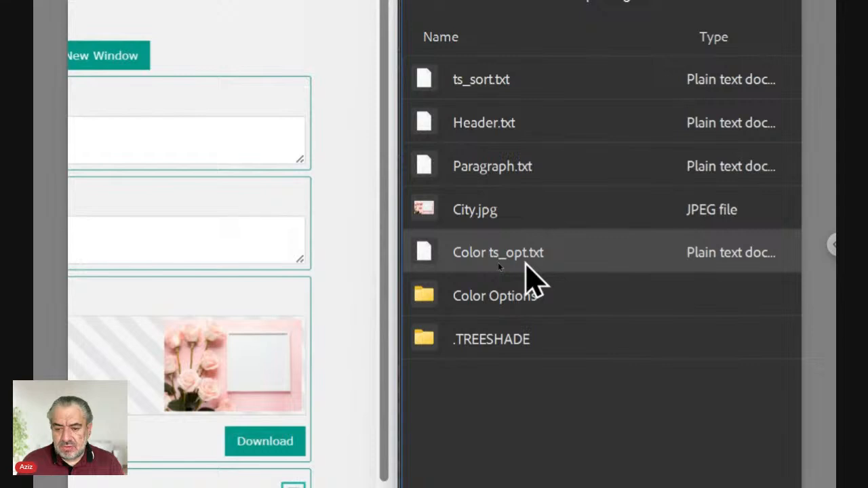
{"action": "double_click", "coordinate": [509, 301]}
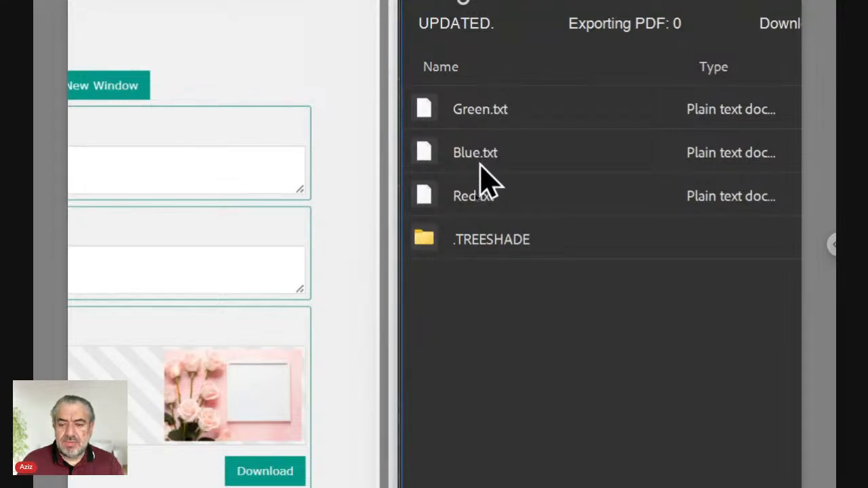
{"action": "left_click", "coordinate": [469, 112]}
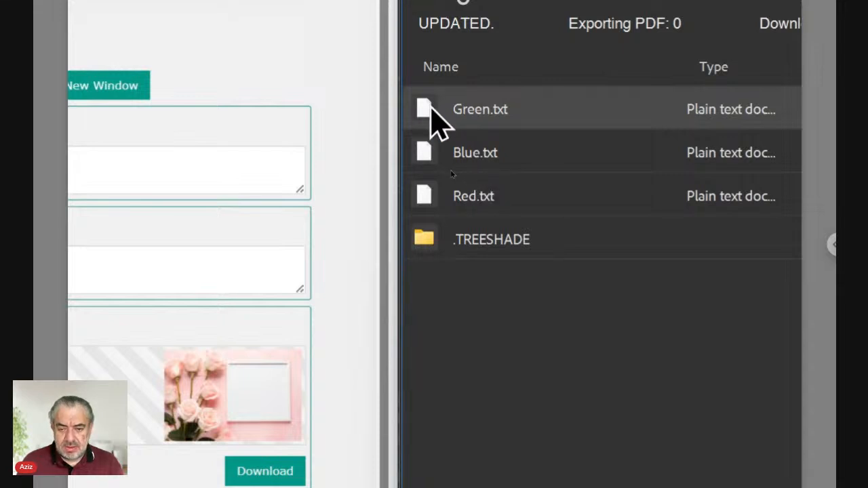
{"action": "double_click", "coordinate": [434, 120]}
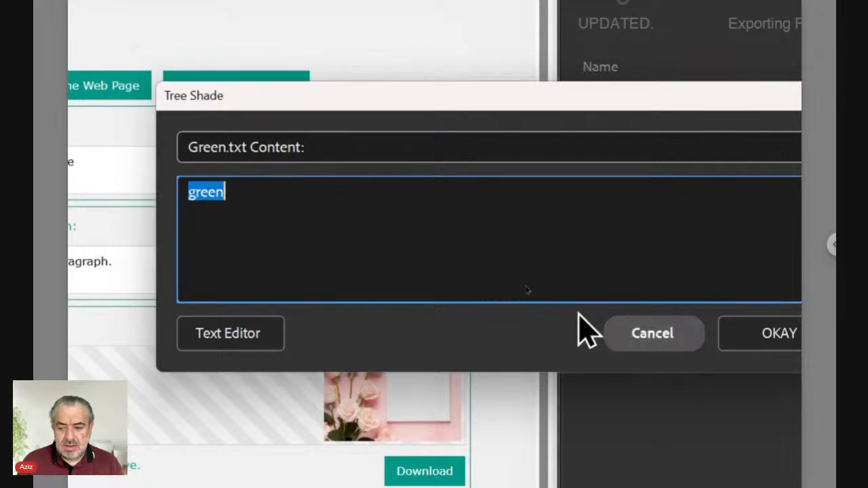
{"action": "left_click", "coordinate": [675, 339]}
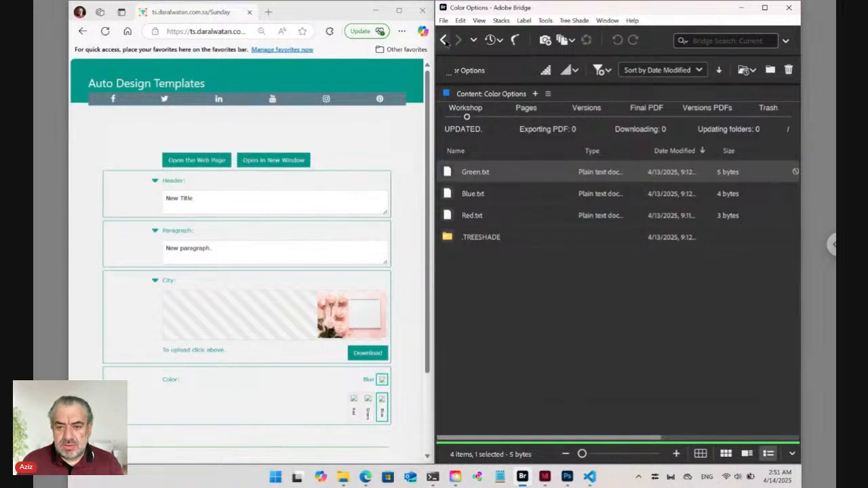
{"action": "left_click", "coordinate": [444, 40]}
{"action": "left_click", "coordinate": [477, 260]}
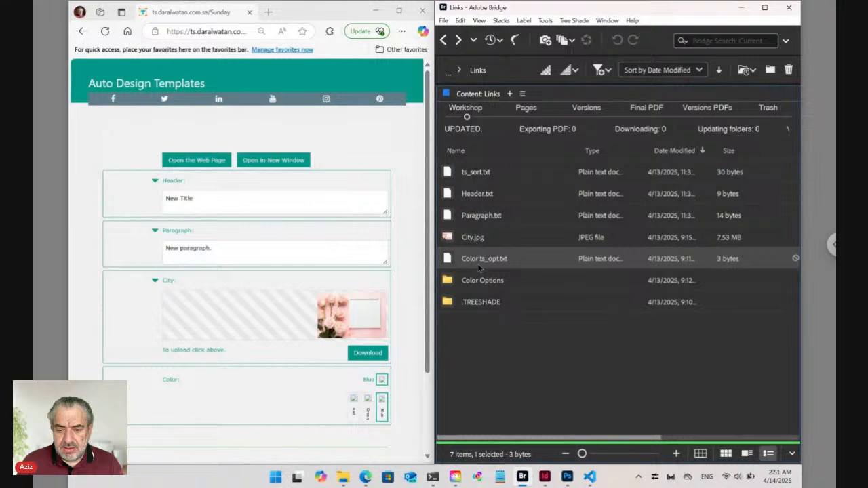
Open the web page preview beside the form, update the Color option to Blue, and reopen the preview to check it
{"action": "left_click", "coordinate": [219, 160]}
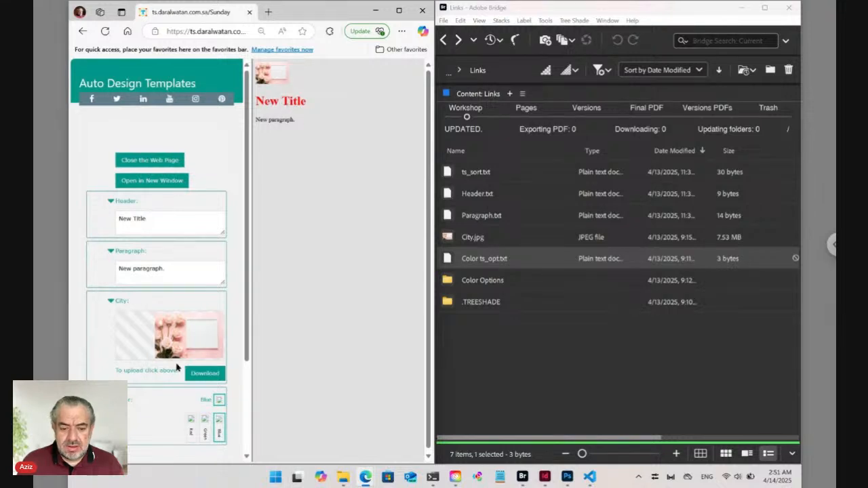
{"action": "left_click", "coordinate": [192, 430]}
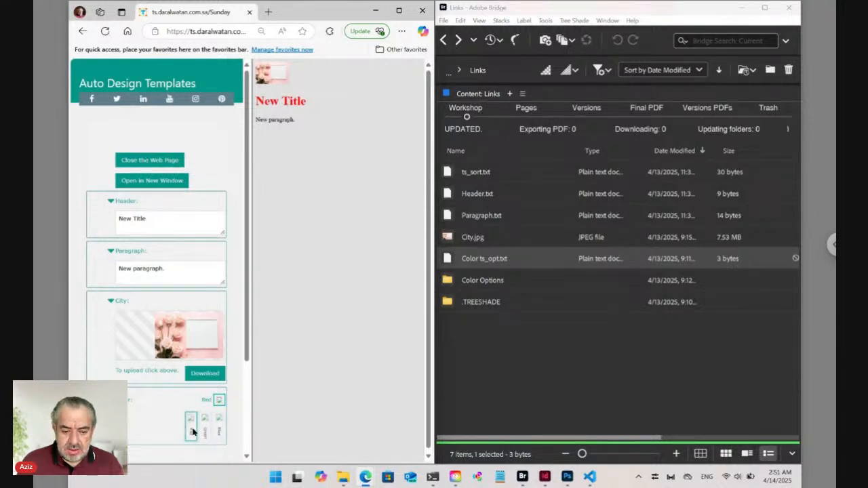
{"action": "left_click", "coordinate": [218, 400]}
{"action": "left_click", "coordinate": [220, 427]}
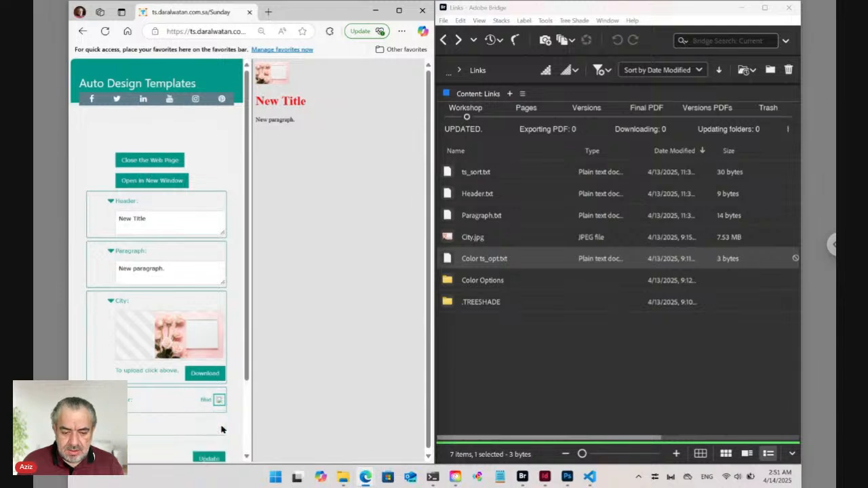
{"action": "left_click", "coordinate": [214, 458]}
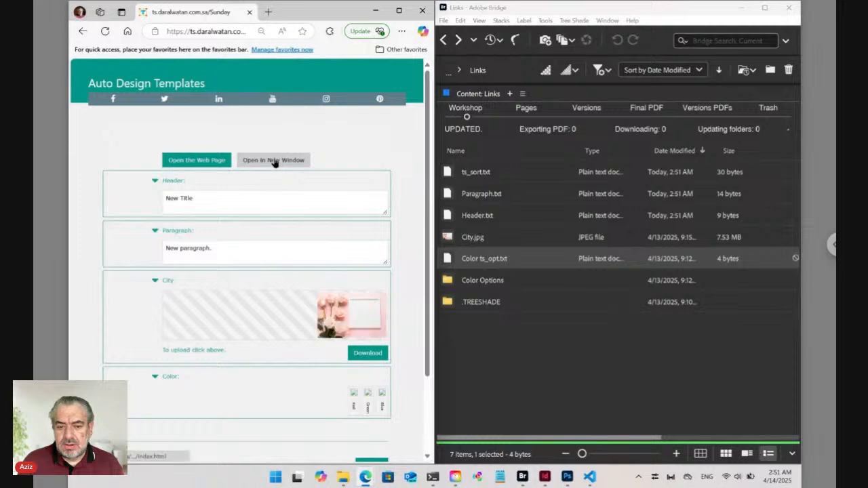
{"action": "left_click", "coordinate": [218, 163]}
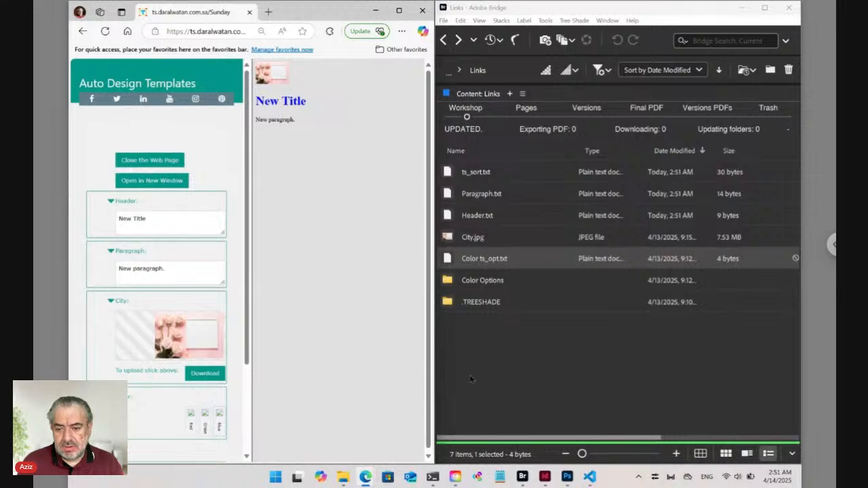
Open the Color Options folder in Bridge and switch to Photoshop
{"action": "double_click", "coordinate": [452, 282]}
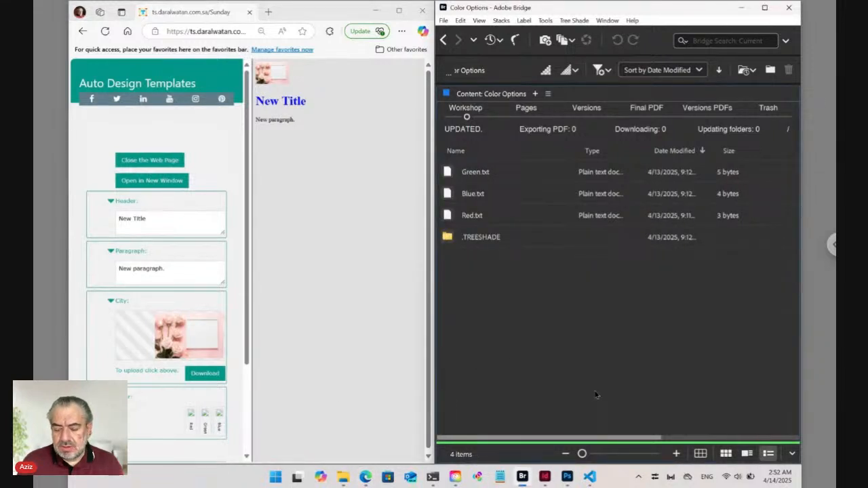
{"action": "left_click", "coordinate": [566, 476]}
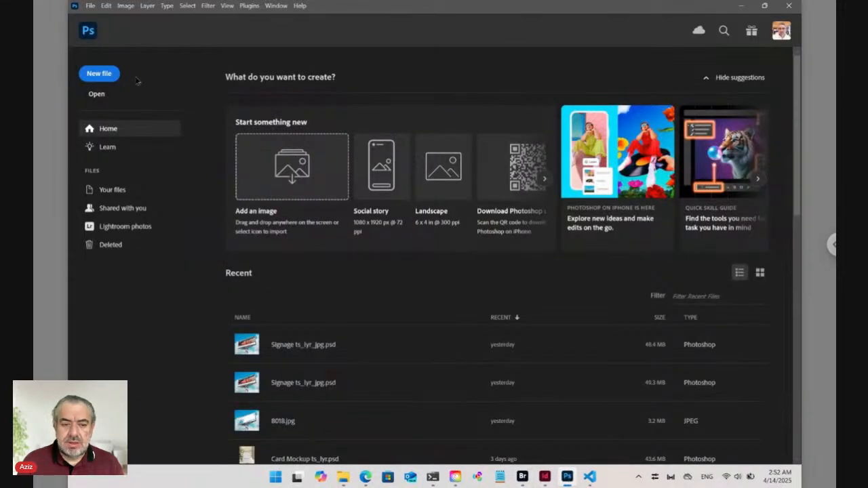
Create a new document 20 pixels wide and 20 pixels high at 72 pixels/inch with a white background
{"action": "left_click", "coordinate": [100, 73]}
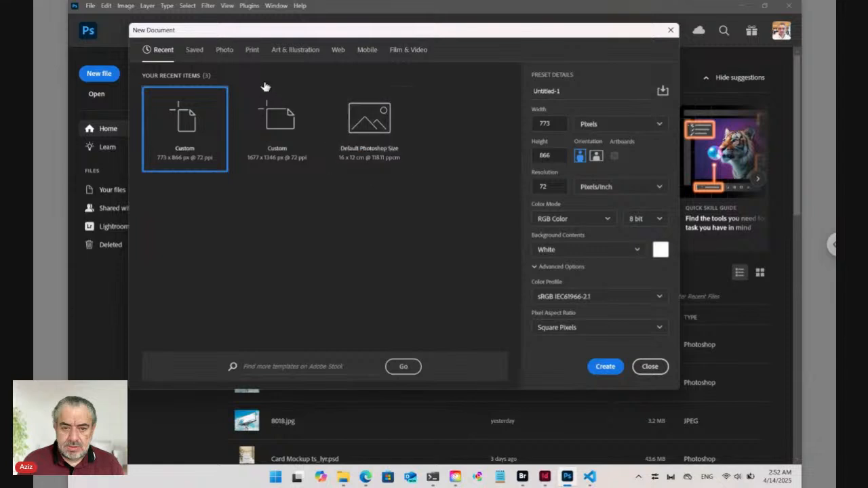
{"action": "double_click", "coordinate": [546, 124]}
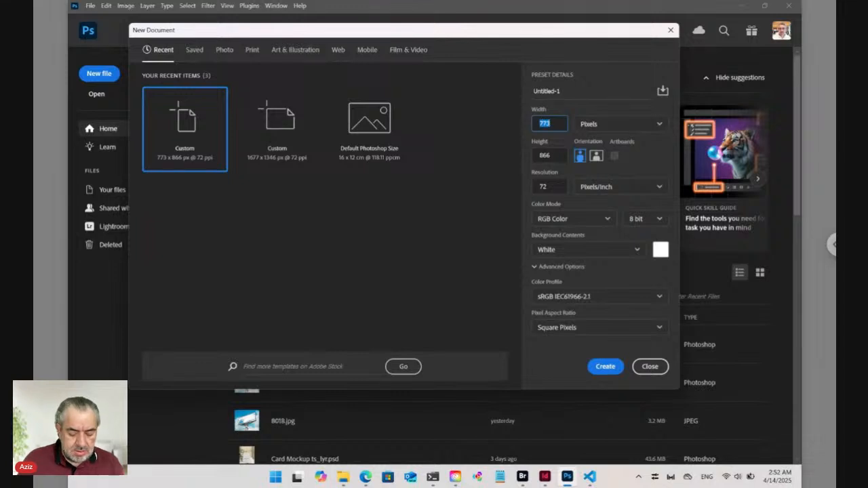
{"action": "type", "text": "20"}
{"action": "key", "text": "Tab"}
{"action": "type", "text": "20"}
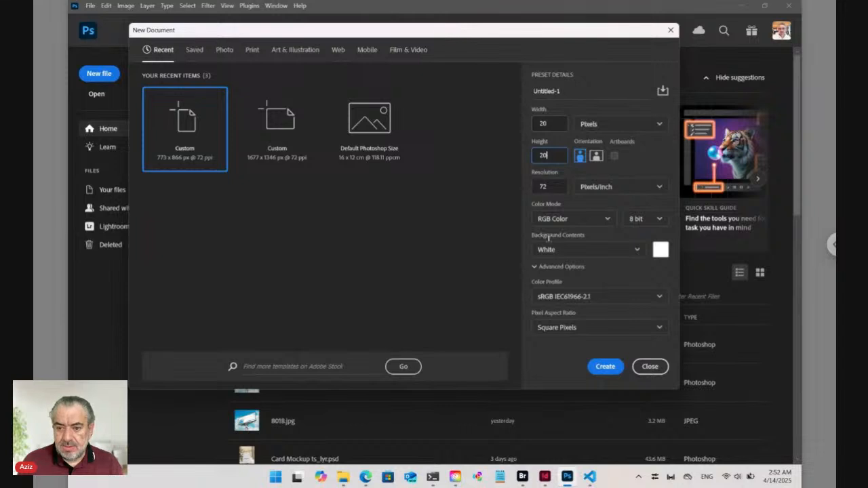
{"action": "left_click", "coordinate": [606, 366]}
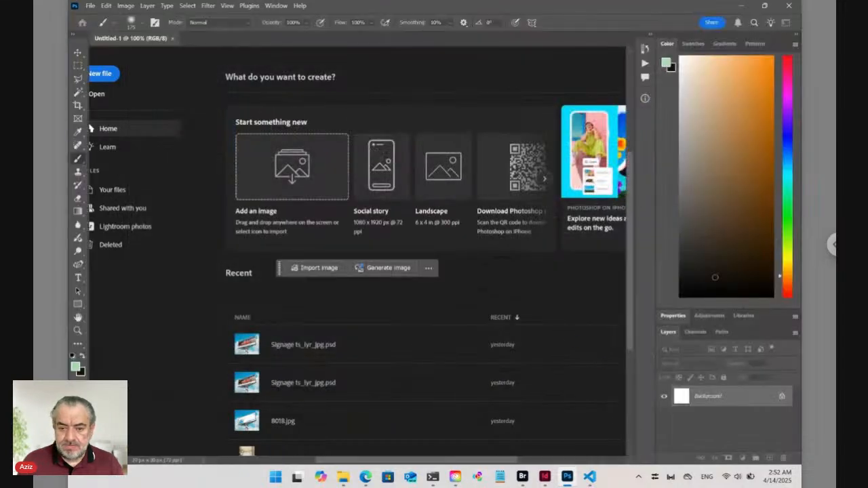
Open the color picker for the foreground color and base its color field on the blue (B) component of RGB
{"action": "key", "text": "ctrl+plus"}
{"action": "key", "text": "ctrl+plus"}
{"action": "key", "text": "ctrl+plus"}
{"action": "key", "text": "ctrl+plus"}
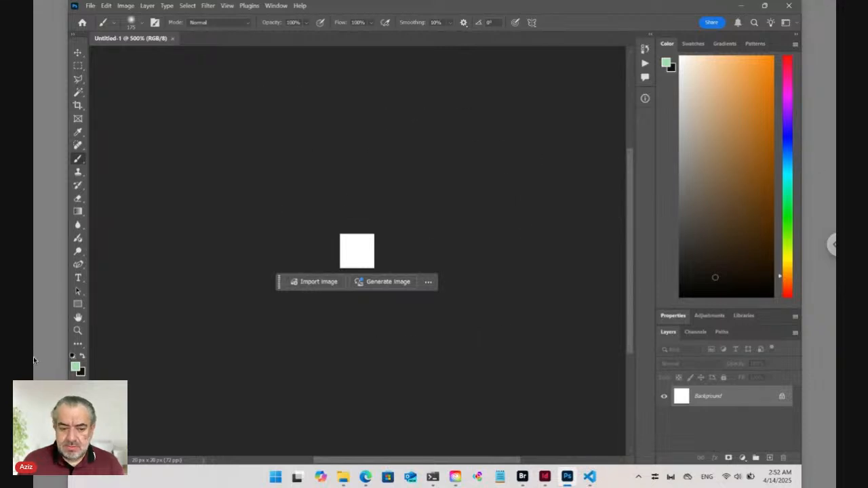
{"action": "left_click", "coordinate": [76, 367]}
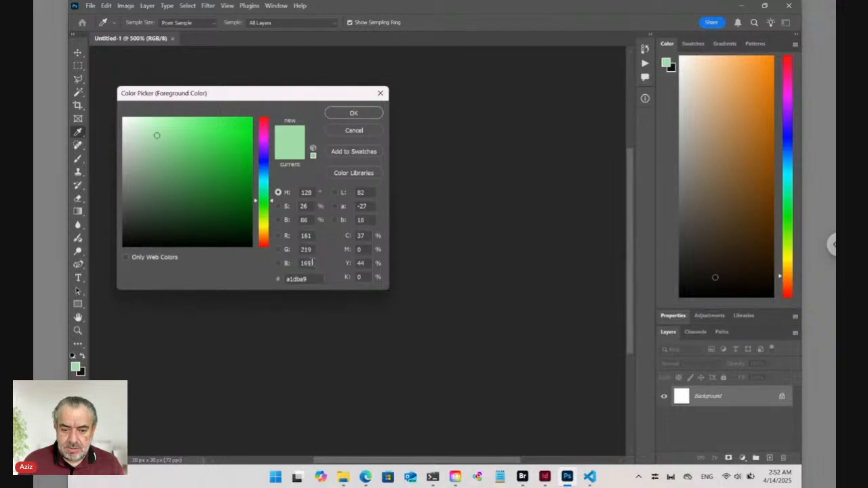
{"action": "left_click", "coordinate": [278, 263]}
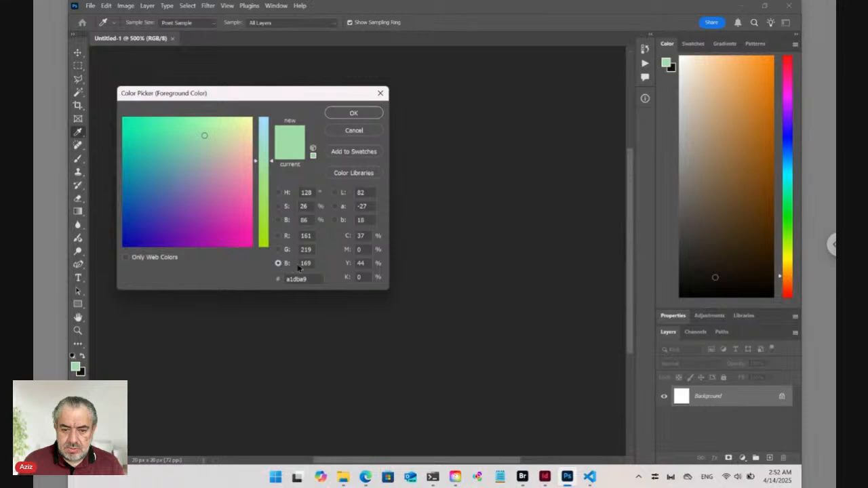
Try several blue foreground colors, including the in-gamut alternatives and a CMYK mix with magenta at 100% and black at 0%
{"action": "left_click_drag", "start_coordinate": [133, 239], "coordinate": [115, 252]}
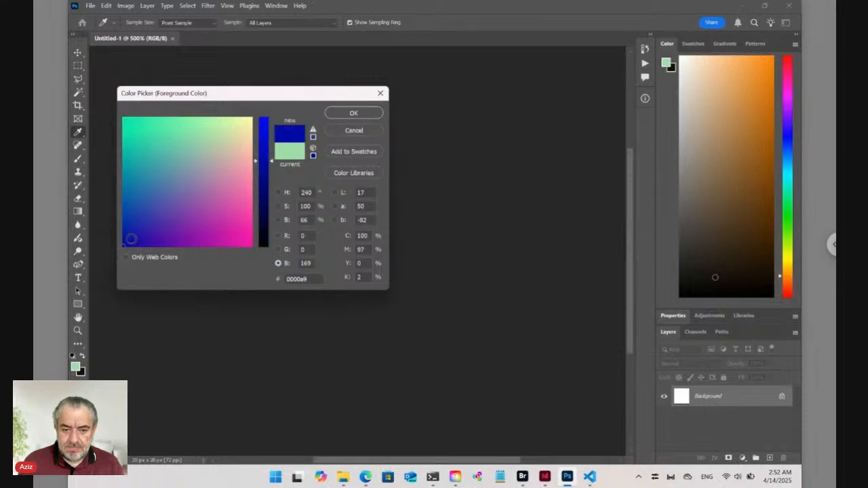
{"action": "left_click", "coordinate": [314, 130]}
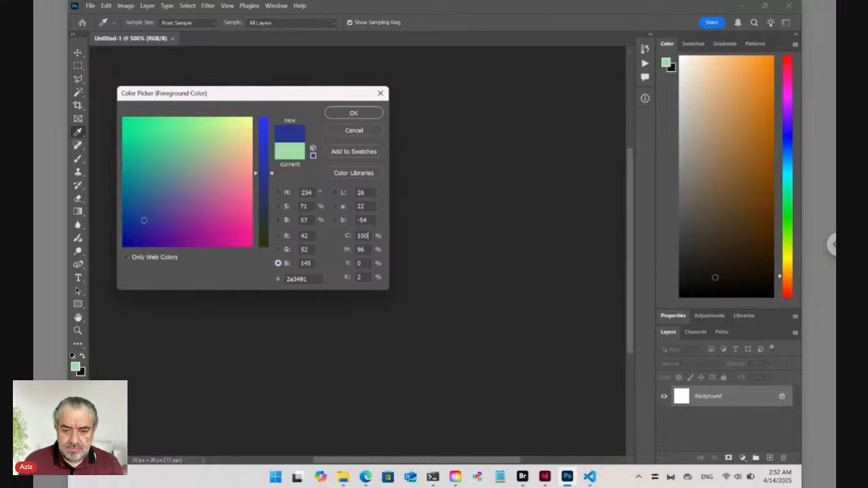
{"action": "double_click", "coordinate": [361, 250]}
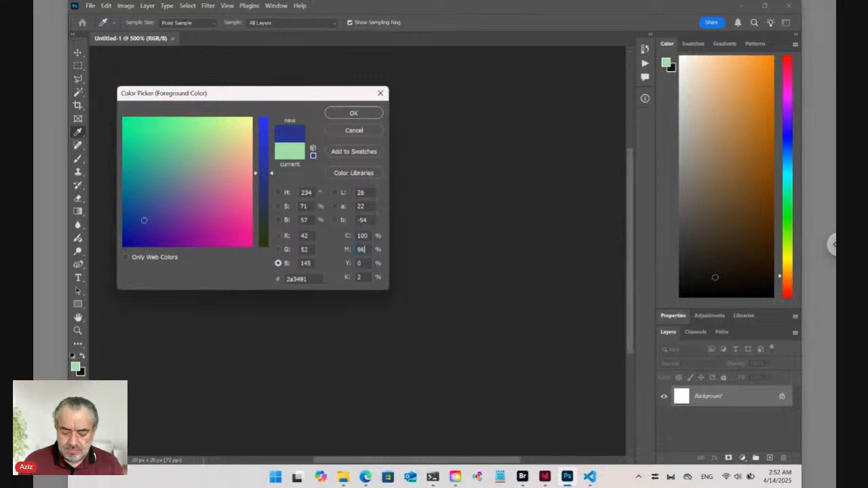
{"action": "type", "text": "0100"}
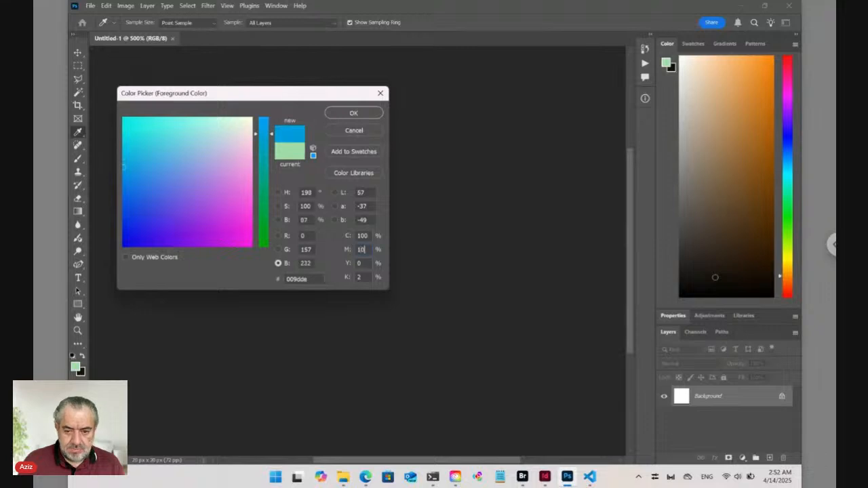
{"action": "key", "text": "Tab"}
{"action": "key", "text": "Tab"}
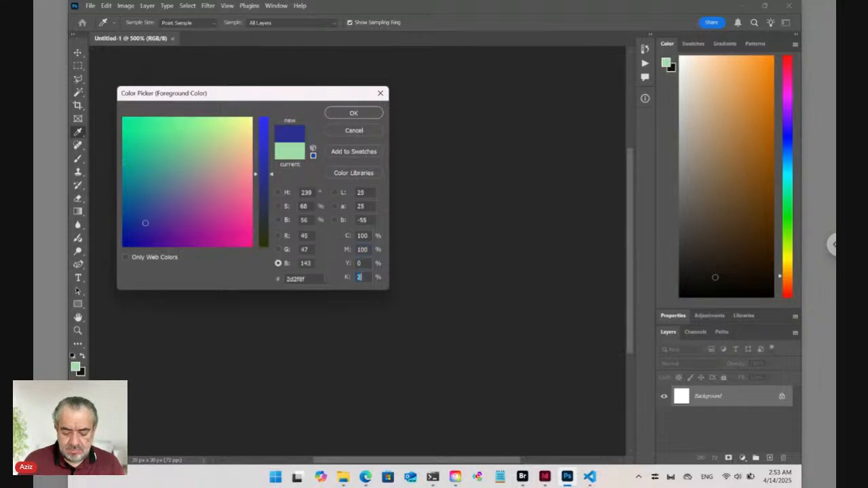
{"action": "type", "text": "0"}
{"action": "key", "text": "shift+Tab"}
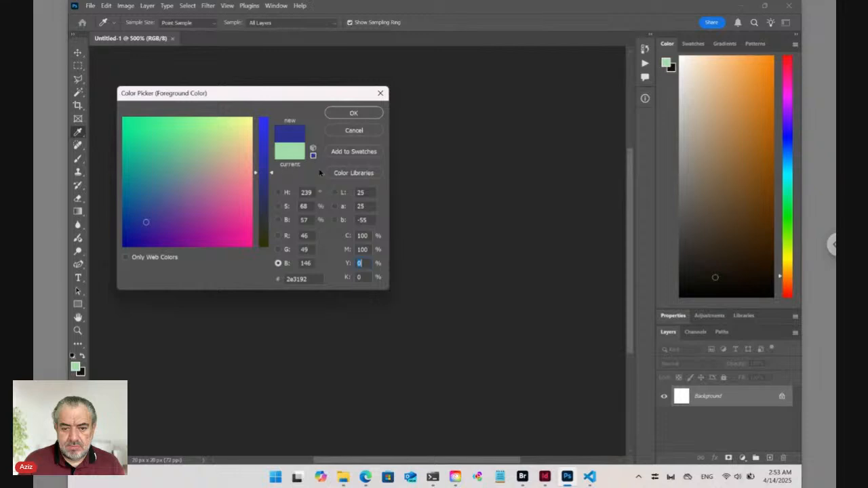
{"action": "mouse_move", "coordinate": [151, 222]}
{"action": "left_mouse_down"}
{"action": "mouse_move", "coordinate": [118, 248]}
{"action": "mouse_move", "coordinate": [120, 229]}
{"action": "left_mouse_up"}
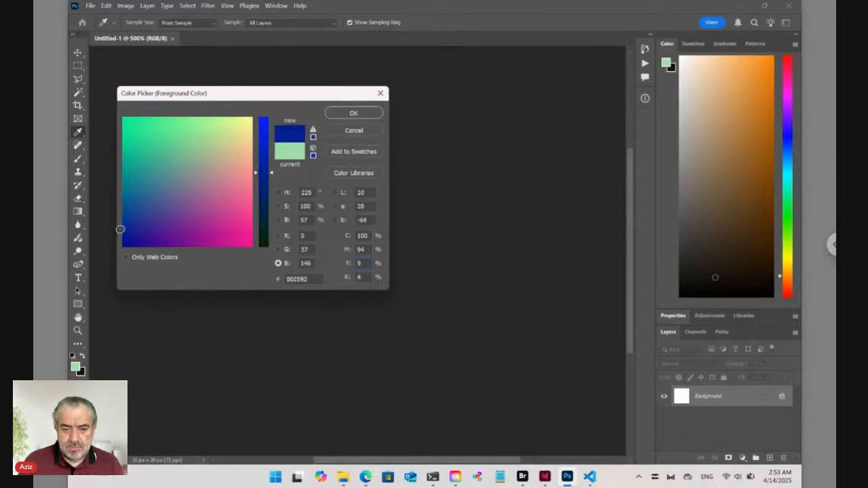
{"action": "left_click_drag", "start_coordinate": [272, 174], "coordinate": [276, 116]}
{"action": "left_click_drag", "start_coordinate": [124, 232], "coordinate": [108, 263]}
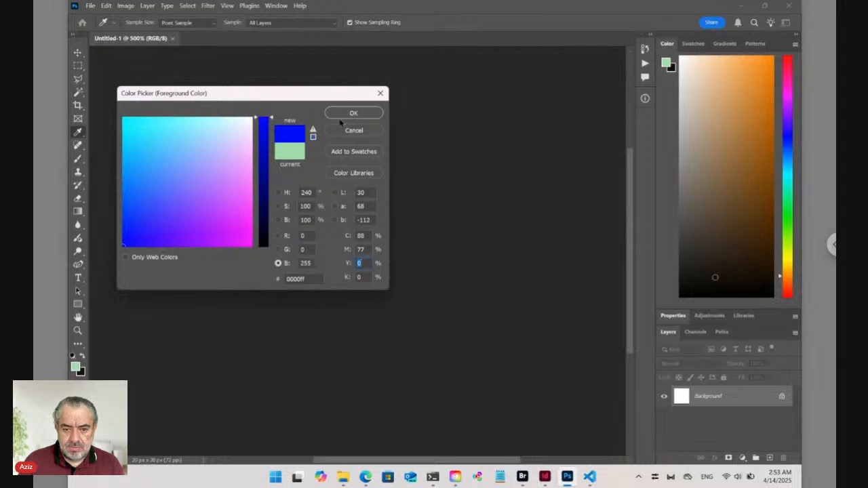
{"action": "left_click", "coordinate": [314, 132]}
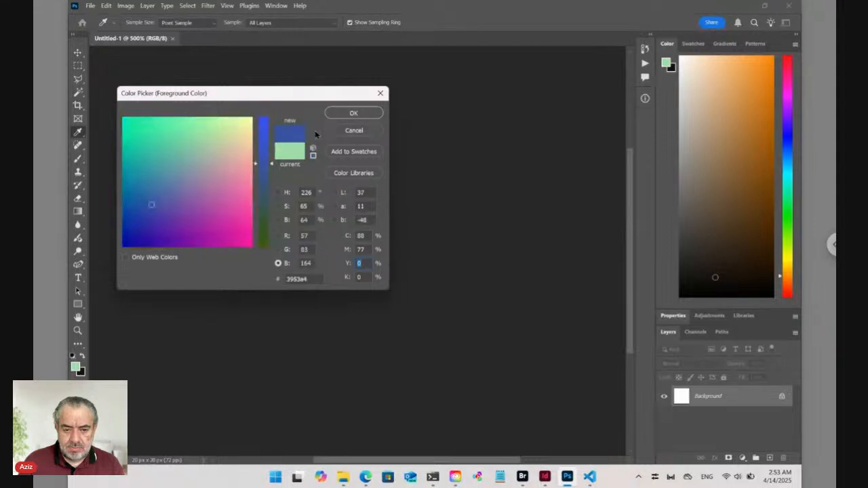
Set the foreground color to pure blue (0000ff) and fill the Background layer with it
{"action": "left_click_drag", "start_coordinate": [170, 210], "coordinate": [127, 241]}
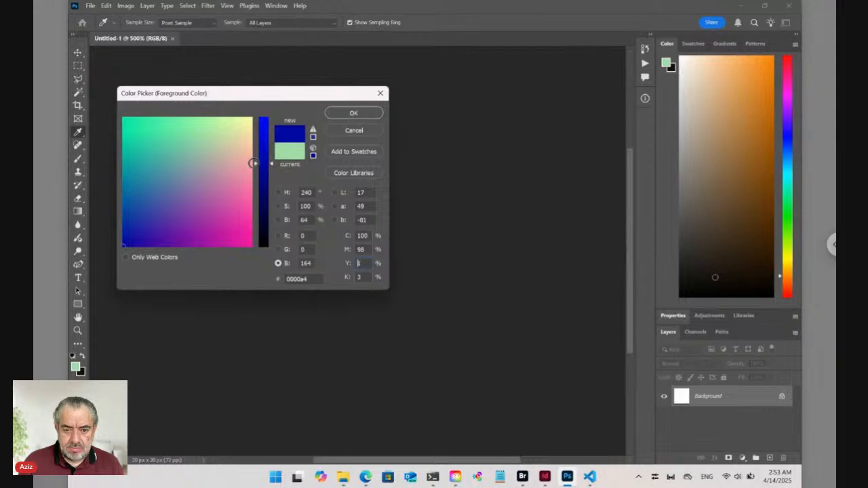
{"action": "left_click_drag", "start_coordinate": [254, 164], "coordinate": [269, 86]}
{"action": "left_click", "coordinate": [371, 114]}
{"action": "key", "text": "b"}
{"action": "key", "text": "alt+BackSpace"}
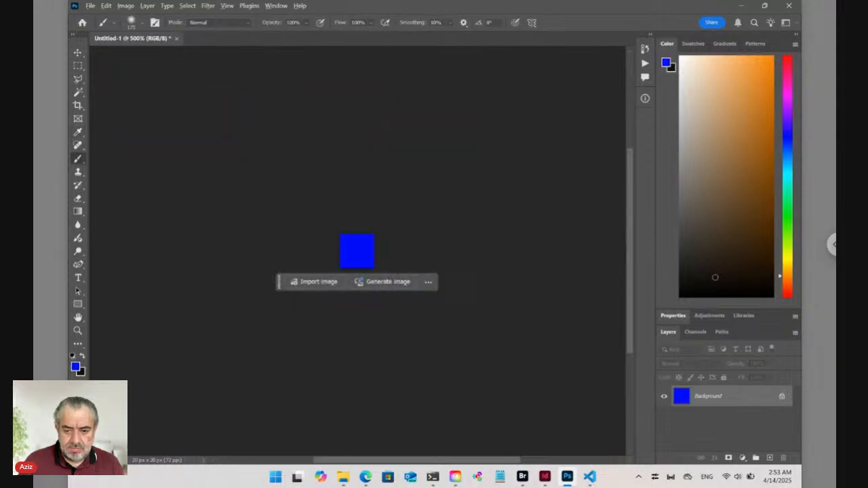
Start saving the blue image, choosing the Downloads folder and the JPEG (*.JPG) file type
{"action": "key", "text": "ctrl+s"}
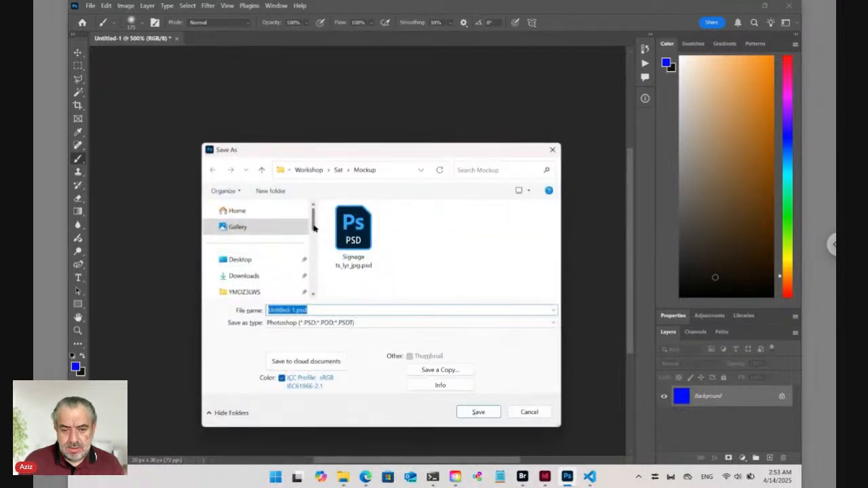
{"action": "scroll", "coordinate": [314, 230], "scroll_direction": "down", "scroll_amount": 1}
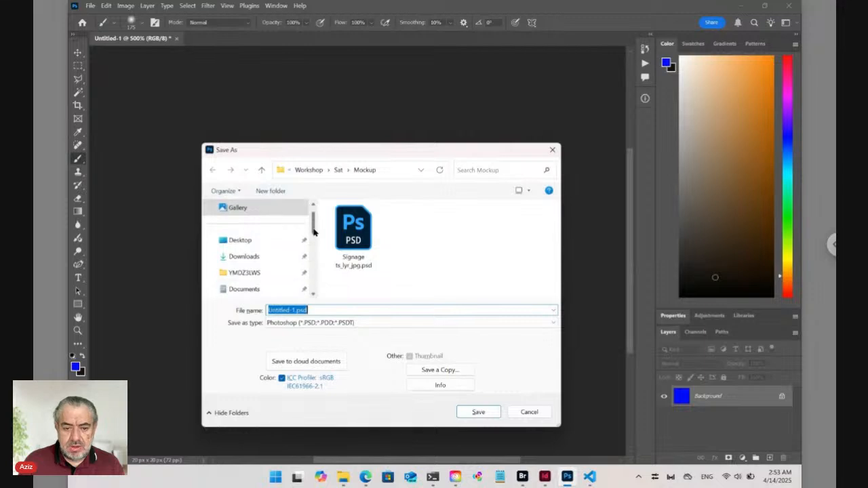
{"action": "left_click", "coordinate": [258, 257]}
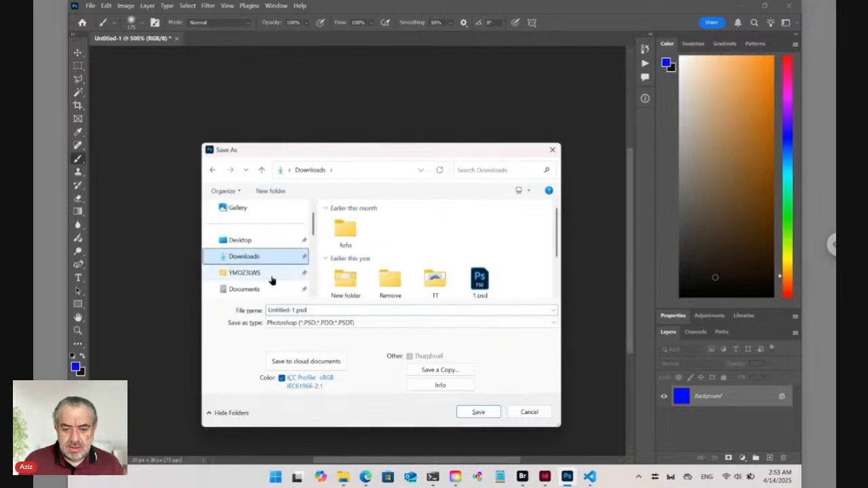
{"action": "left_click", "coordinate": [300, 324]}
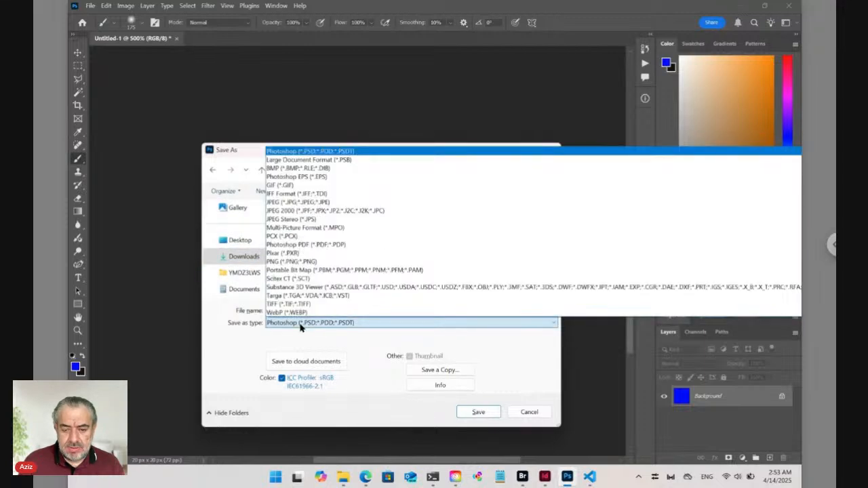
{"action": "left_click", "coordinate": [326, 211]}
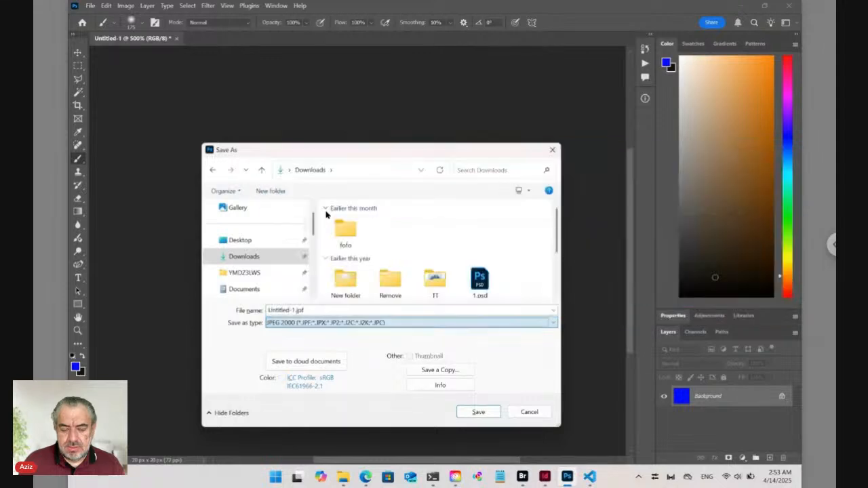
{"action": "left_click", "coordinate": [294, 324]}
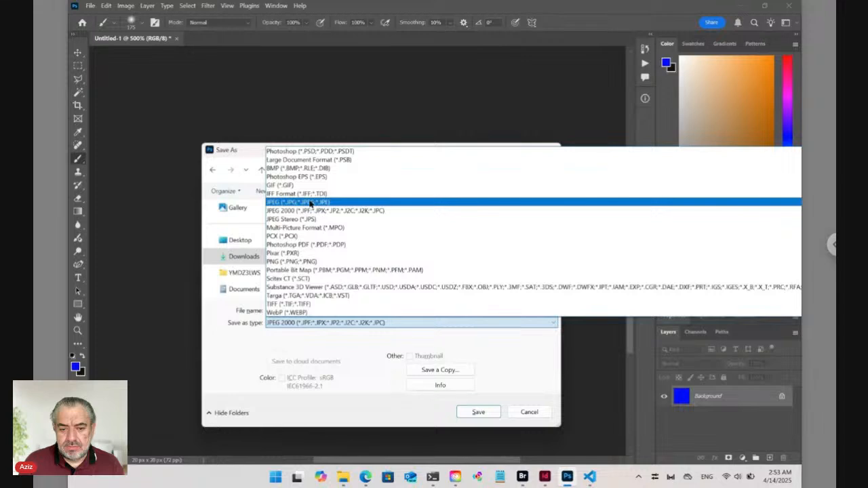
{"action": "left_click", "coordinate": [318, 204]}
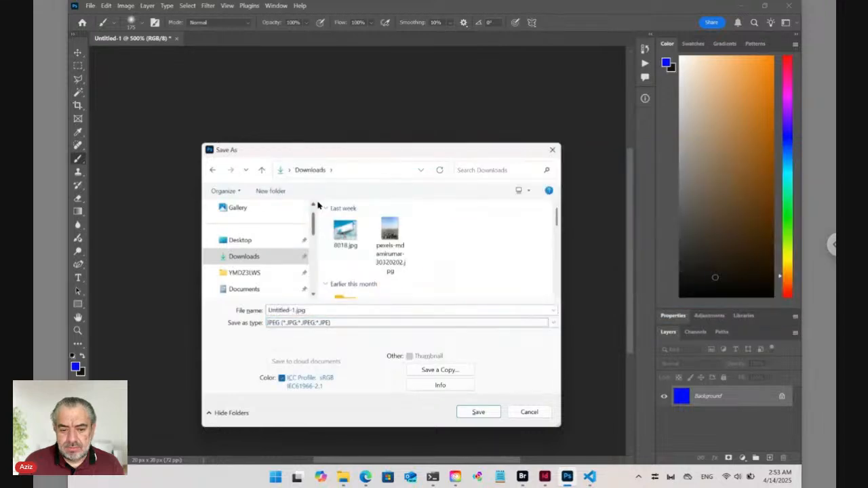
Name the file blue.jpg and save it at JPEG quality 12 (Maximum) with the Baseline ("Standard") format
{"action": "left_click", "coordinate": [295, 310]}
{"action": "left_click", "coordinate": [295, 310]}
{"action": "left_click_drag", "start_coordinate": [295, 311], "coordinate": [240, 310]}
{"action": "type", "text": "blue"}
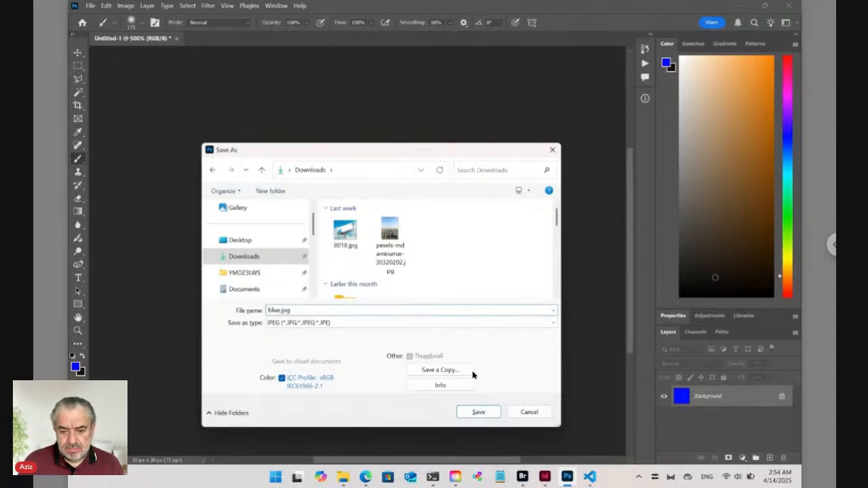
{"action": "left_click", "coordinate": [478, 412]}
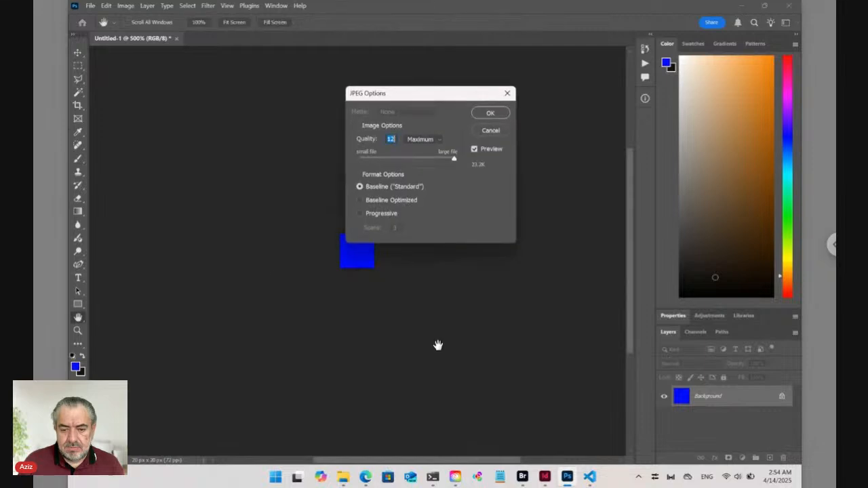
{"action": "left_click", "coordinate": [490, 113]}
{"action": "key", "text": "b"}
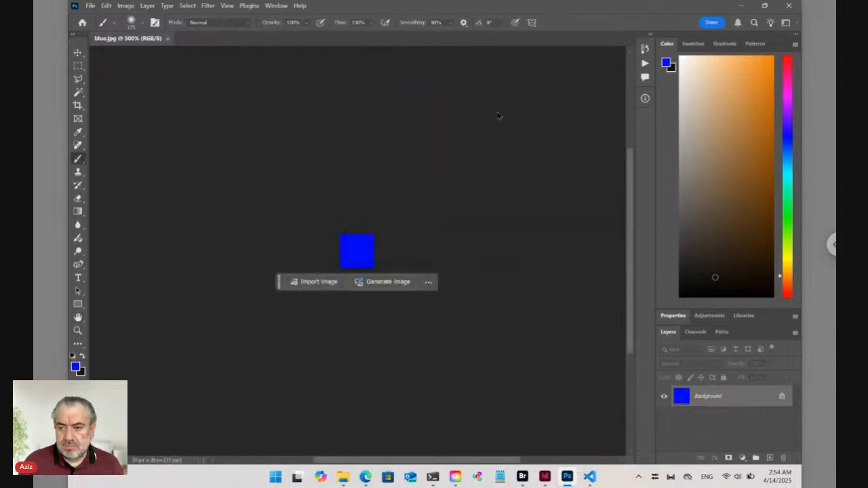
Set the foreground color to pure green (00ff00) and fill the Background layer with it
{"action": "left_click", "coordinate": [76, 367]}
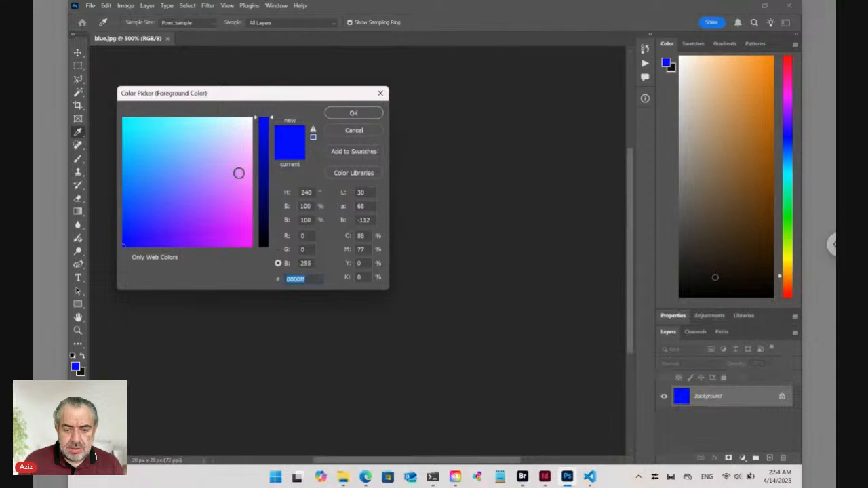
{"action": "left_click_drag", "start_coordinate": [166, 207], "coordinate": [130, 150]}
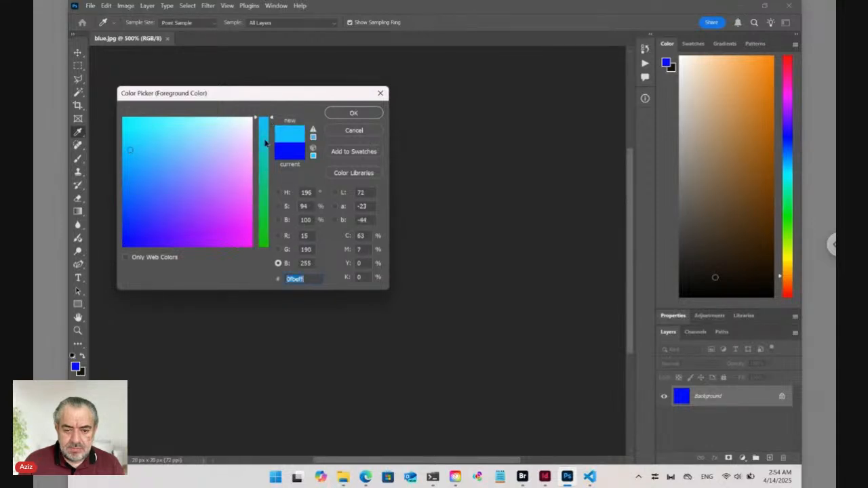
{"action": "left_click_drag", "start_coordinate": [271, 120], "coordinate": [257, 261]}
{"action": "left_click_drag", "start_coordinate": [130, 149], "coordinate": [112, 99]}
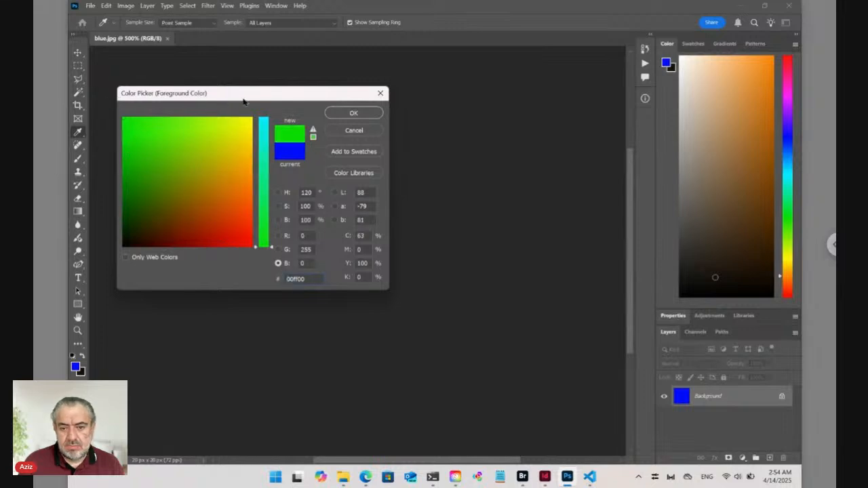
{"action": "left_click", "coordinate": [338, 114]}
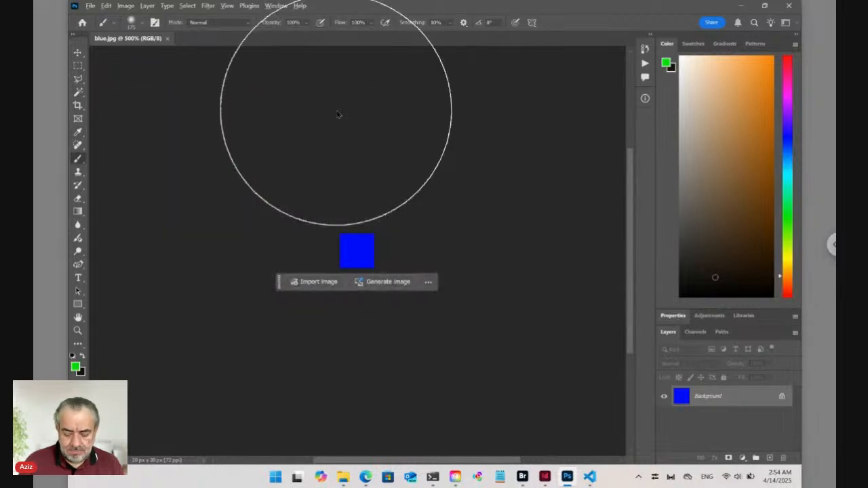
{"action": "key", "text": "alt+BackSpace"}
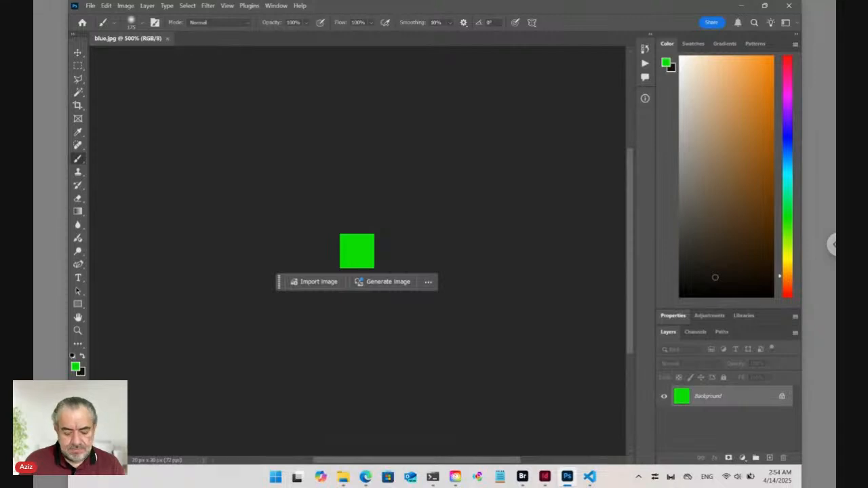
Undo the green fill and re-save blue.jpg with its blue color, and refill the Background layer with the green foreground color
{"action": "key", "text": "ctrl+z"}
{"action": "key", "text": "ctrl+s"}
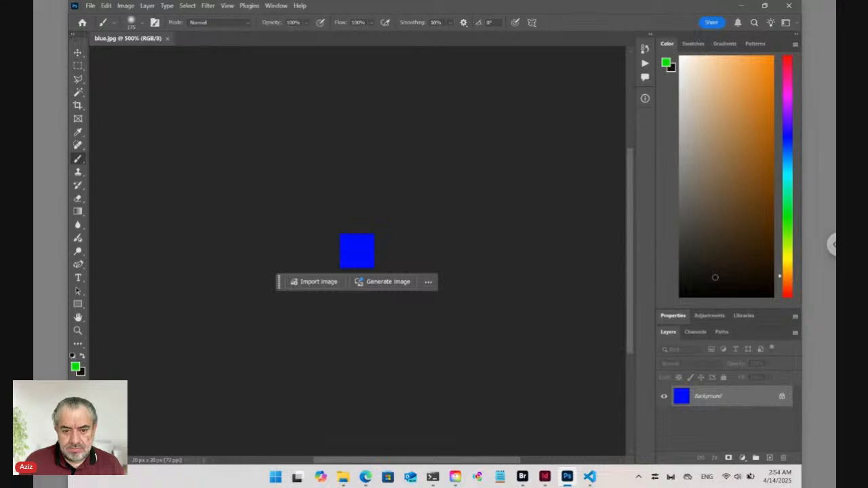
{"action": "key", "text": "alt+BackSpace"}
Save the green image as green.jpg in the Downloads folder at JPEG quality 12 (Maximum), Baseline ("Standard")
{"action": "key", "text": "ctrl+shift+s"}
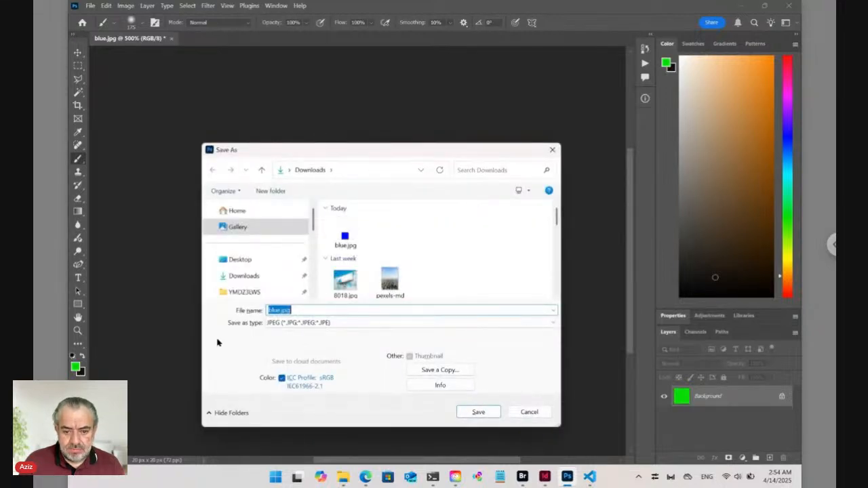
{"action": "left_click", "coordinate": [276, 310]}
{"action": "left_click_drag", "start_coordinate": [279, 310], "coordinate": [253, 311]}
{"action": "type", "text": "green"}
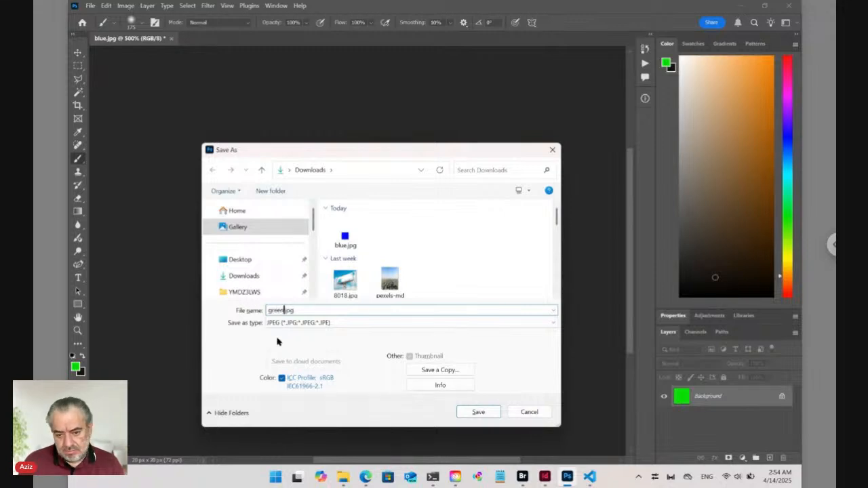
{"action": "left_click", "coordinate": [478, 411]}
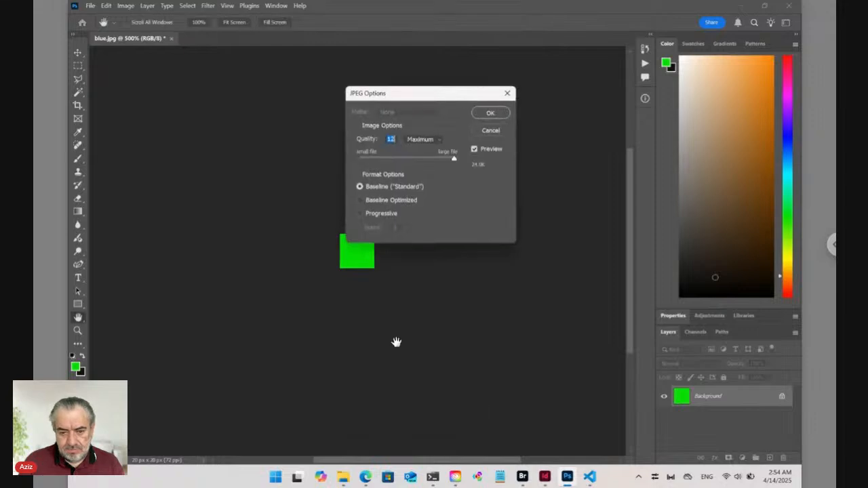
{"action": "left_click", "coordinate": [490, 113]}
{"action": "key", "text": "b"}
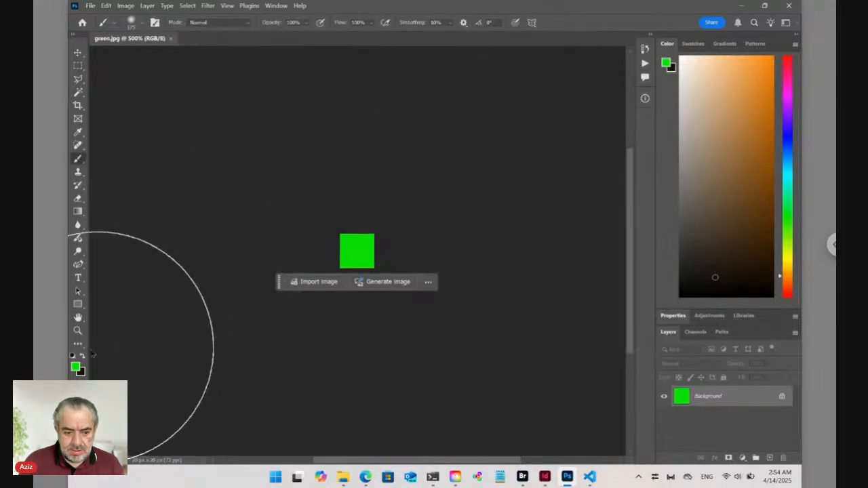
Set the foreground color to pure red (ff0000) and fill the Background layer with it
{"action": "left_click", "coordinate": [77, 368]}
{"action": "left_click_drag", "start_coordinate": [188, 240], "coordinate": [284, 272]}
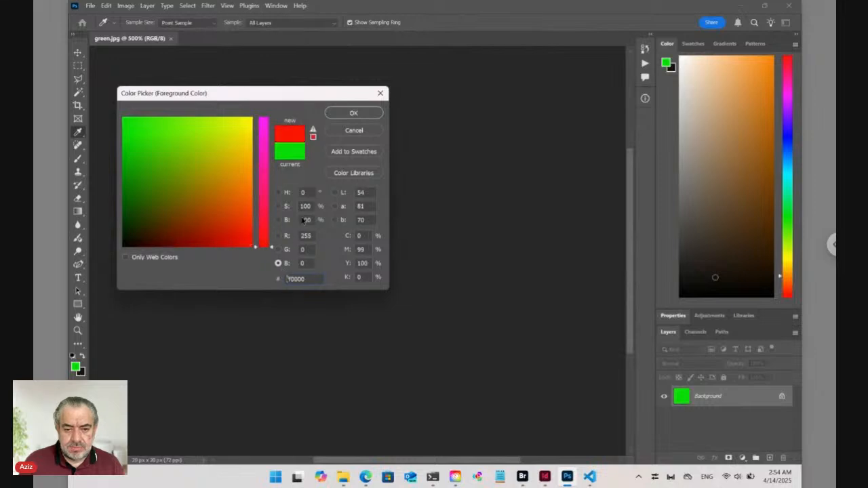
{"action": "left_click", "coordinate": [367, 116]}
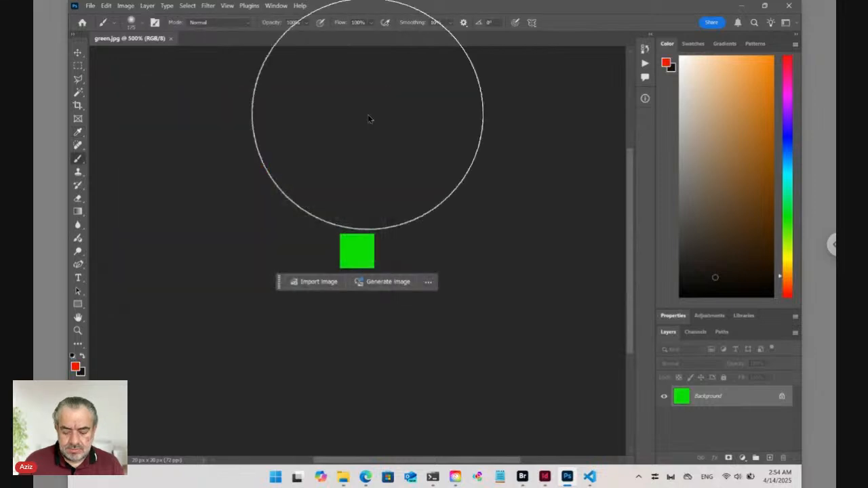
{"action": "key", "text": "alt+BackSpace"}
Save the red image as red.jpg in Downloads at JPEG quality 12 (Maximum), Baseline ("Standard"), and close the document
{"action": "key", "text": "ctrl+shift+s"}
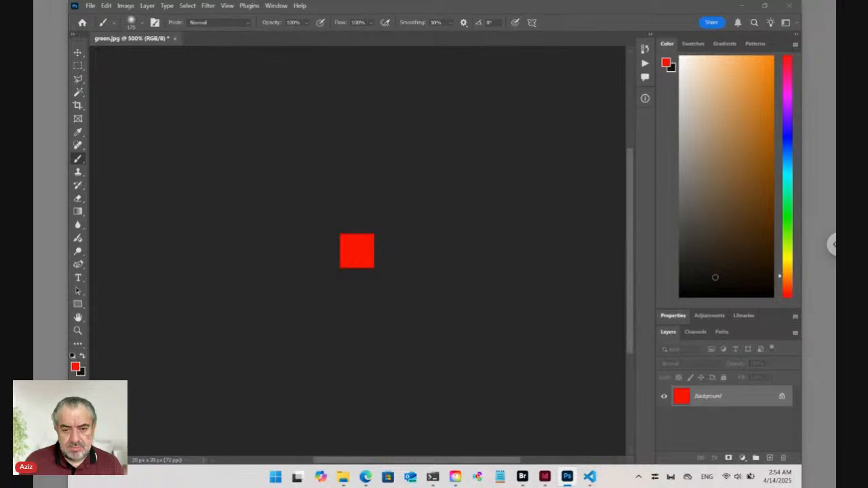
{"action": "left_click", "coordinate": [279, 310]}
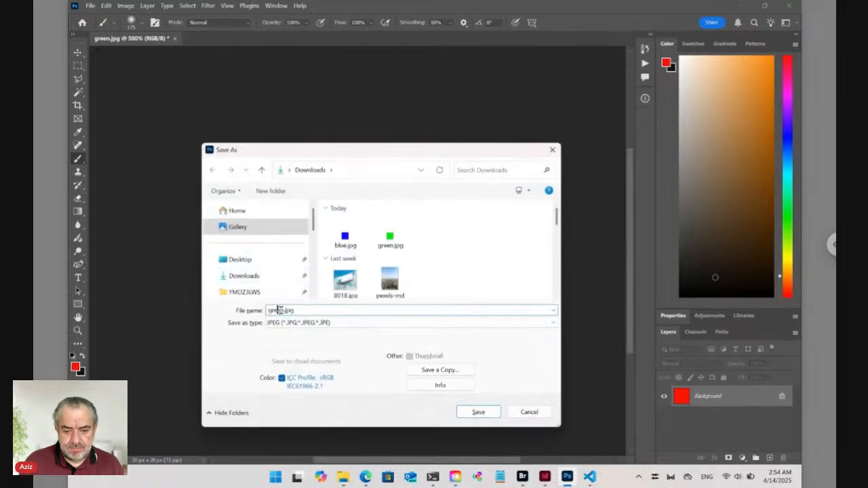
{"action": "left_click_drag", "start_coordinate": [279, 310], "coordinate": [250, 308]}
{"action": "type", "text": "red"}
{"action": "left_click", "coordinate": [477, 412]}
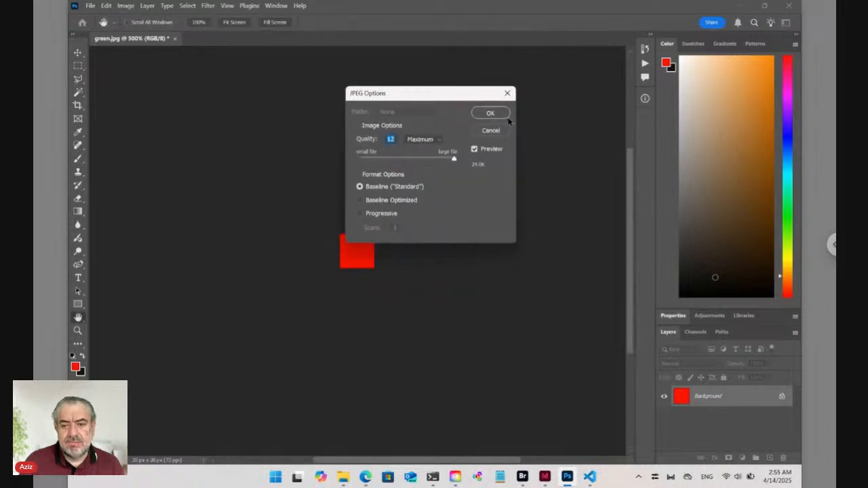
{"action": "left_click", "coordinate": [504, 113]}
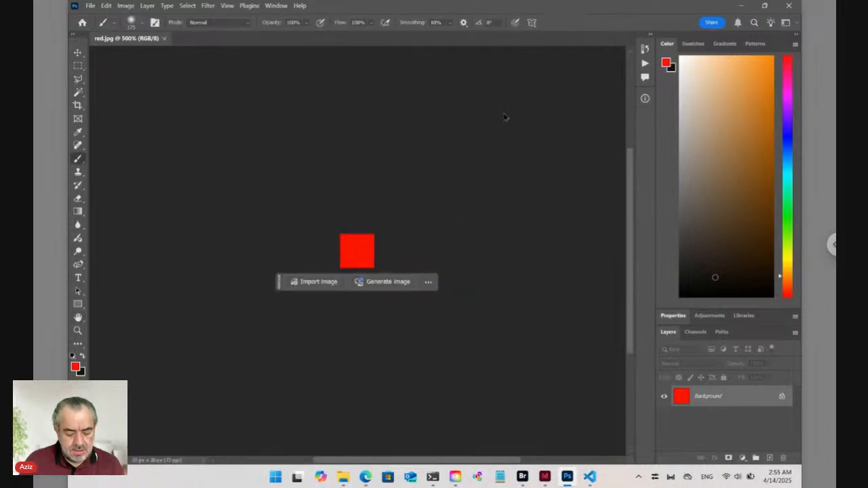
{"action": "key", "text": "ctrl+w"}
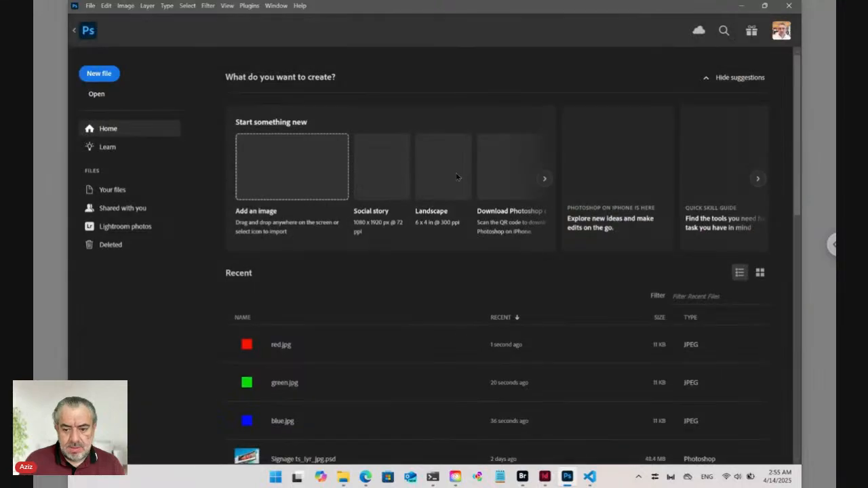
Switch to Bridge and set the thumbnail of Green.txt in Color Options from the image file green.jpg in Downloads
{"action": "mouse_move", "coordinate": [526, 477]}
{"action": "left_click", "coordinate": [484, 437]}
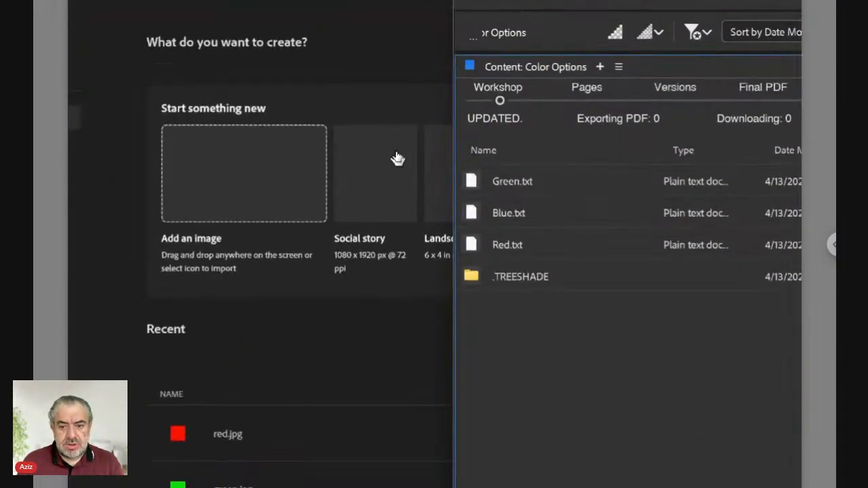
{"action": "right_click", "coordinate": [544, 199]}
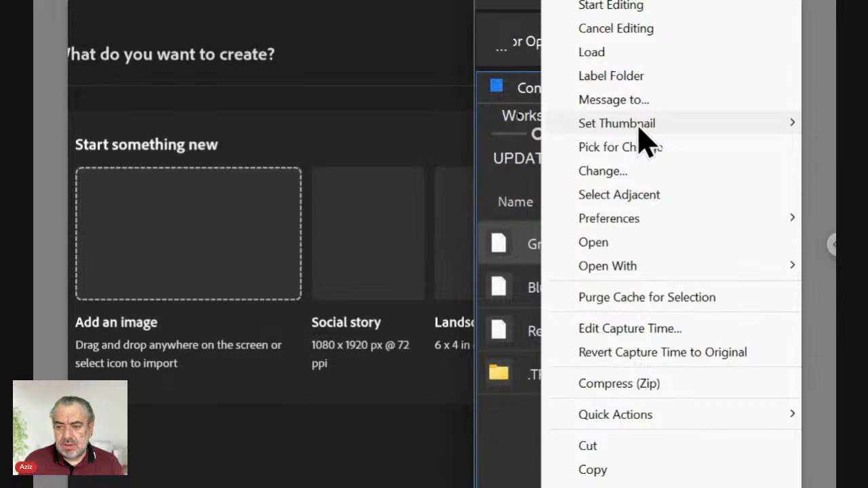
{"action": "mouse_move", "coordinate": [638, 124]}
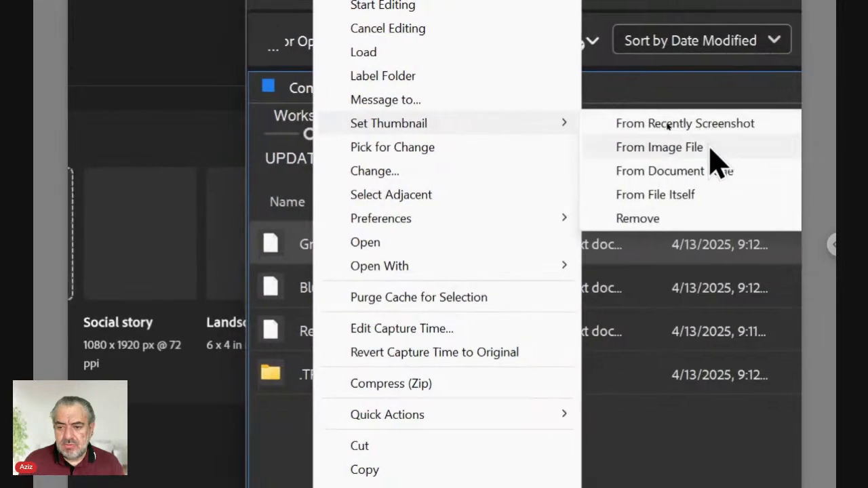
{"action": "left_click", "coordinate": [715, 163]}
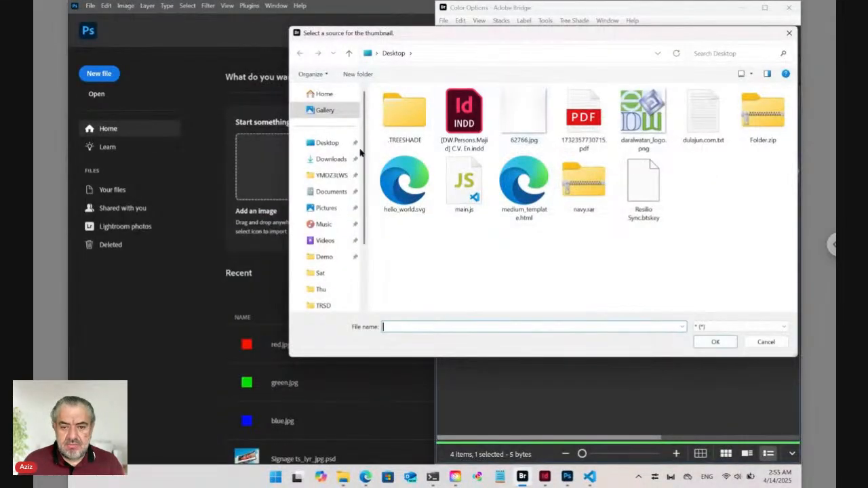
{"action": "left_click", "coordinate": [336, 160]}
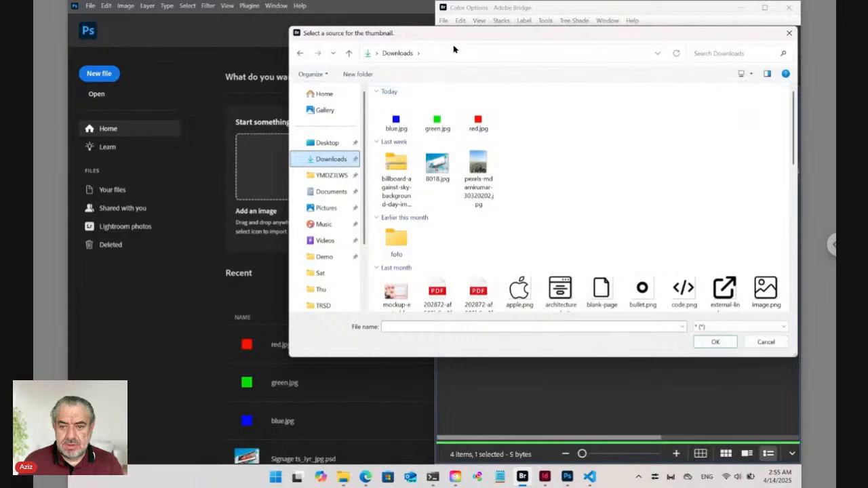
{"action": "left_click_drag", "start_coordinate": [456, 42], "coordinate": [303, 80]}
{"action": "left_click", "coordinate": [283, 158]}
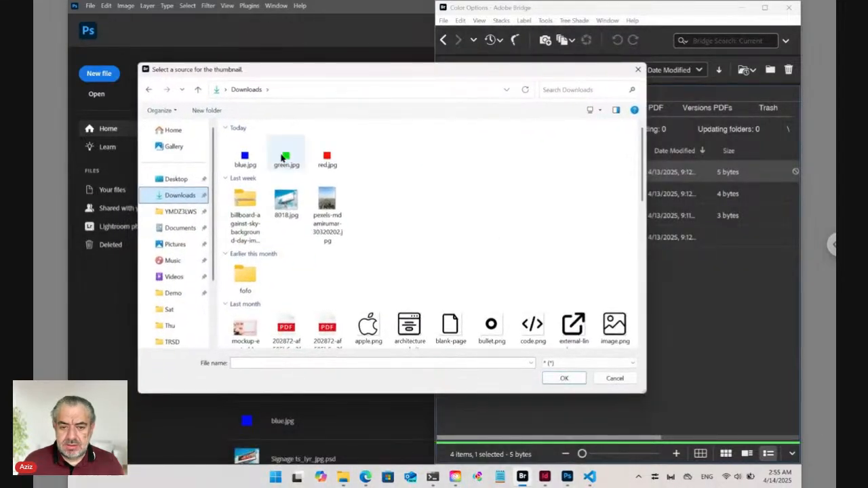
{"action": "left_click", "coordinate": [569, 378]}
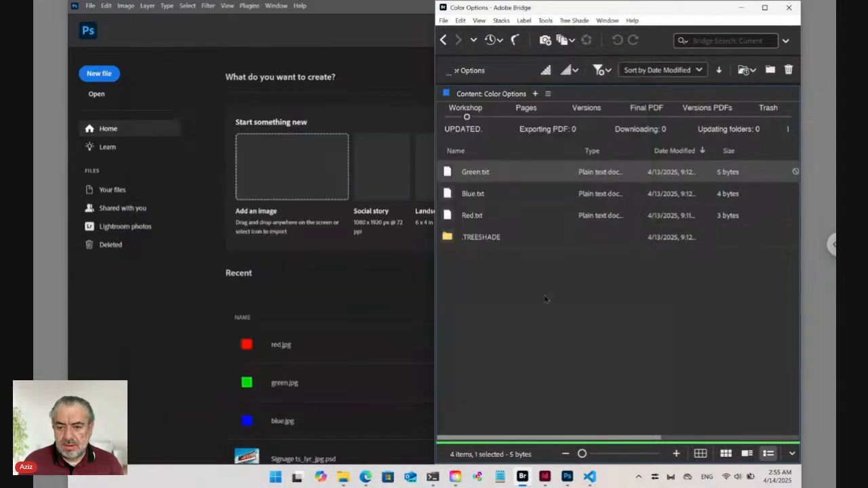
Set the thumbnail of Blue.txt from the image file blue.jpg in the Downloads folder
{"action": "left_click", "coordinate": [448, 195]}
{"action": "right_click", "coordinate": [448, 195]}
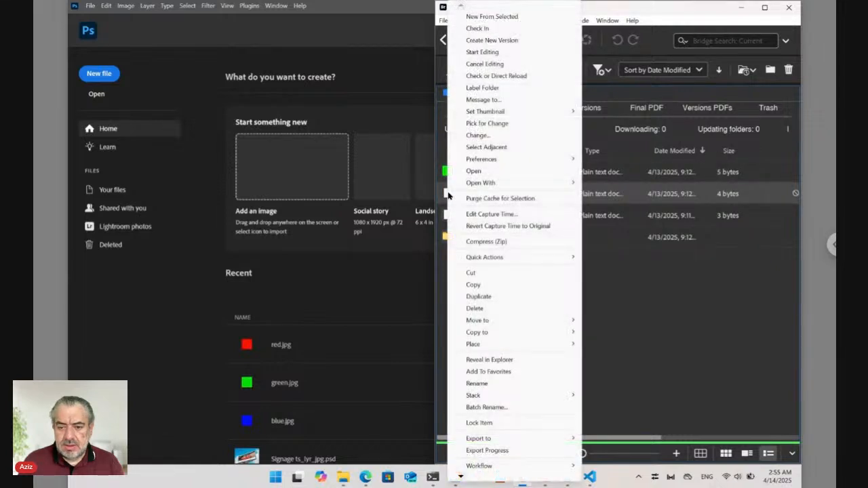
{"action": "mouse_move", "coordinate": [508, 114]}
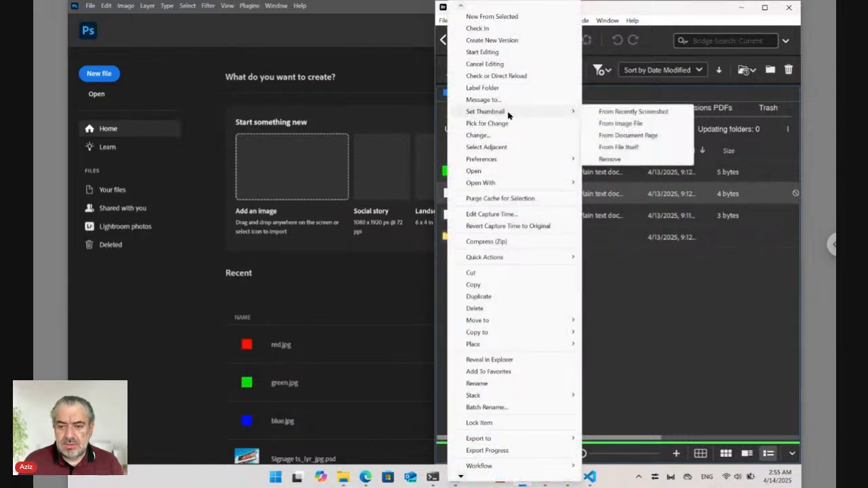
{"action": "left_click", "coordinate": [622, 124]}
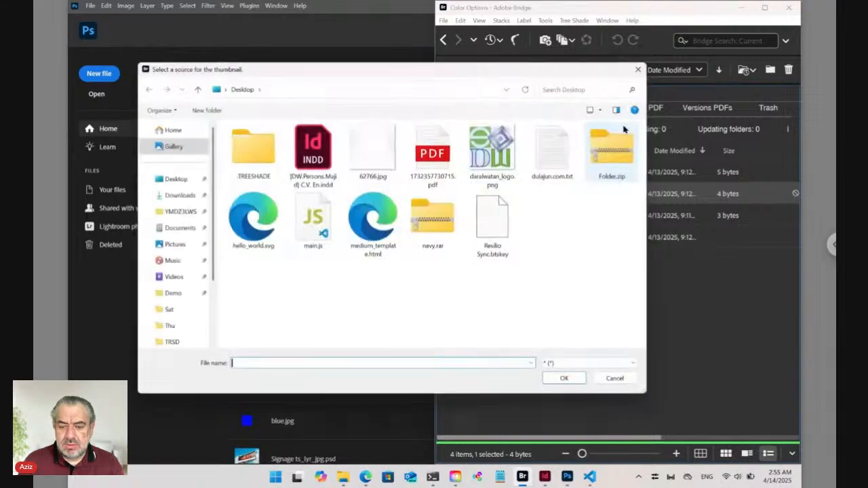
{"action": "left_click", "coordinate": [180, 196]}
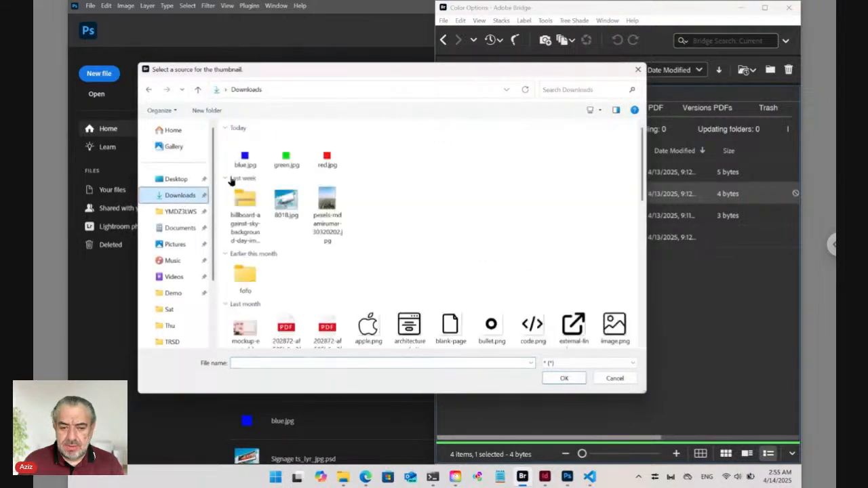
{"action": "left_click", "coordinate": [246, 155]}
{"action": "left_click", "coordinate": [562, 377]}
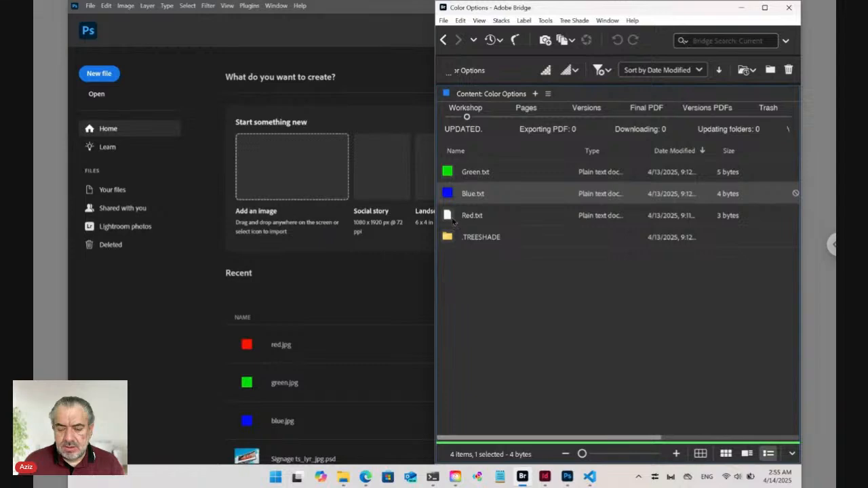
Set the thumbnail of Red.txt from the image file red.jpg in the Downloads folder
{"action": "left_click", "coordinate": [452, 217]}
{"action": "right_click", "coordinate": [451, 217]}
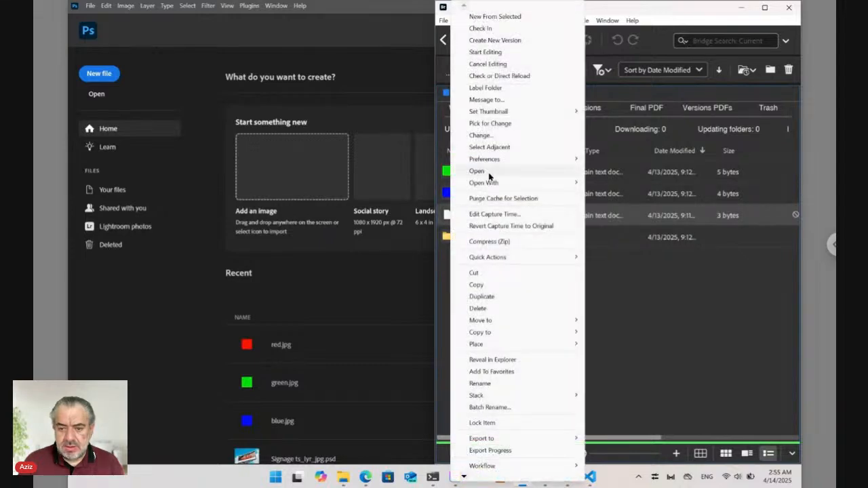
{"action": "mouse_move", "coordinate": [495, 116]}
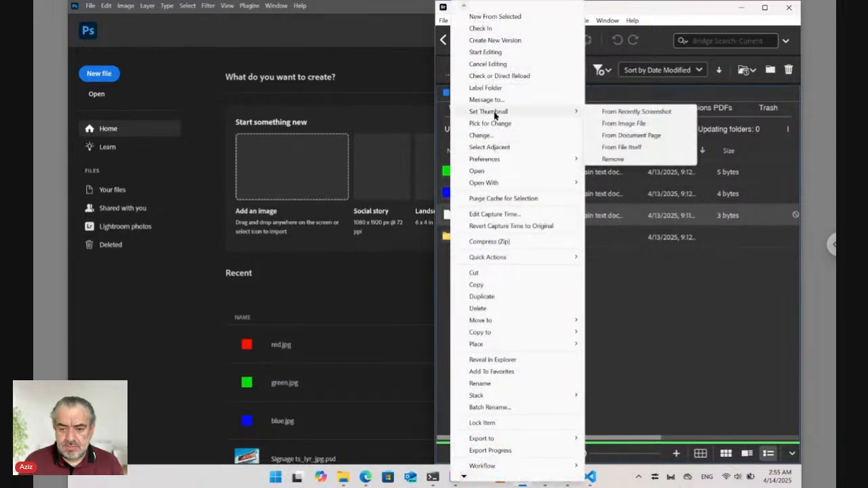
{"action": "left_click", "coordinate": [637, 125]}
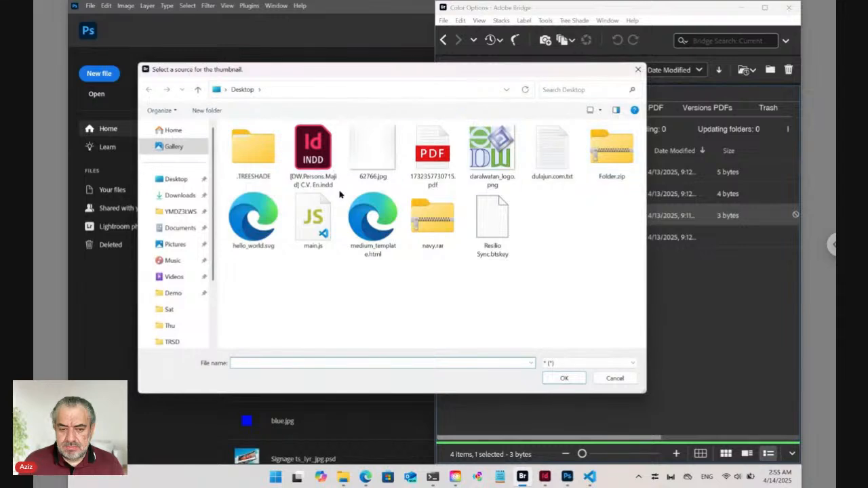
{"action": "left_click", "coordinate": [180, 196]}
{"action": "left_click", "coordinate": [332, 158]}
{"action": "left_click", "coordinate": [563, 376]}
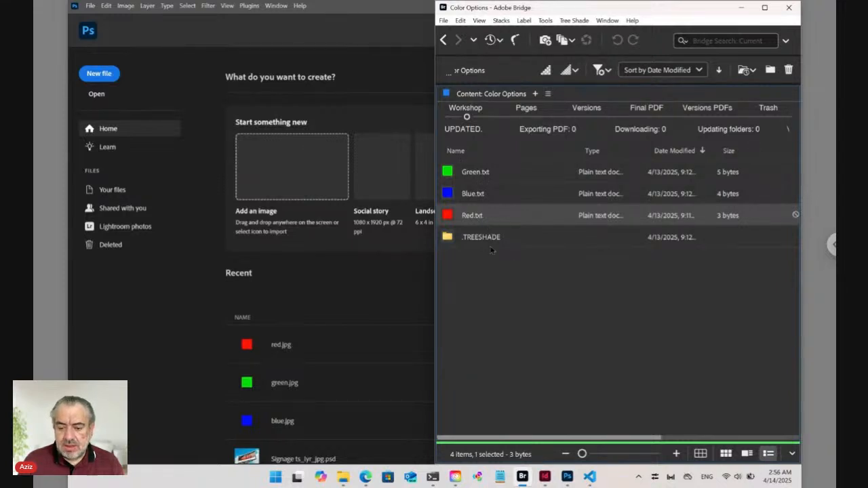
Switch to the Edge window with the Auto Design Templates form, maximize it and reload the page
{"action": "mouse_move", "coordinate": [364, 475]}
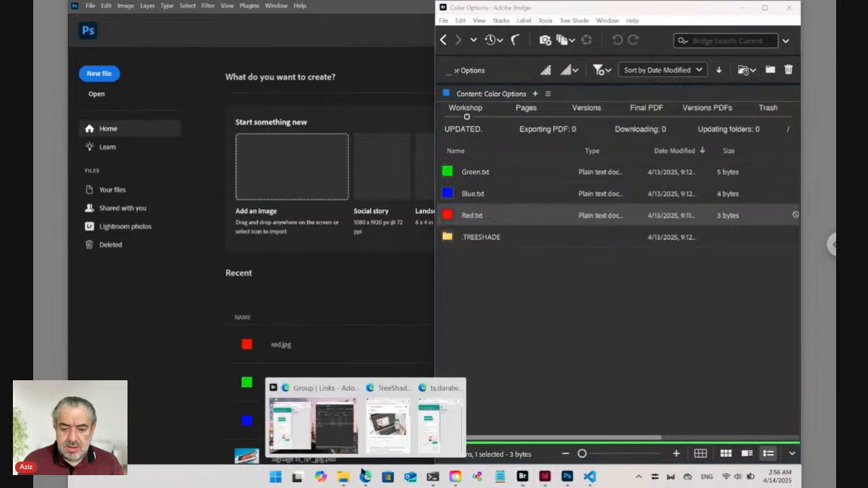
{"action": "mouse_move", "coordinate": [351, 455]}
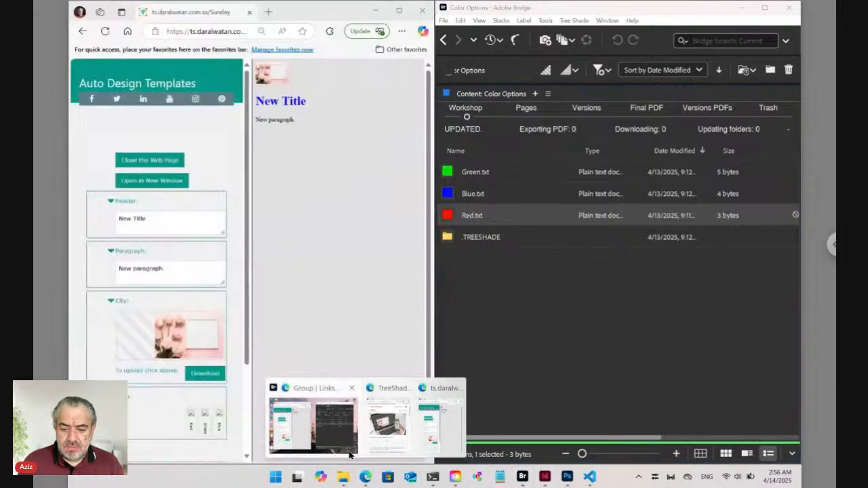
{"action": "left_click", "coordinate": [296, 432]}
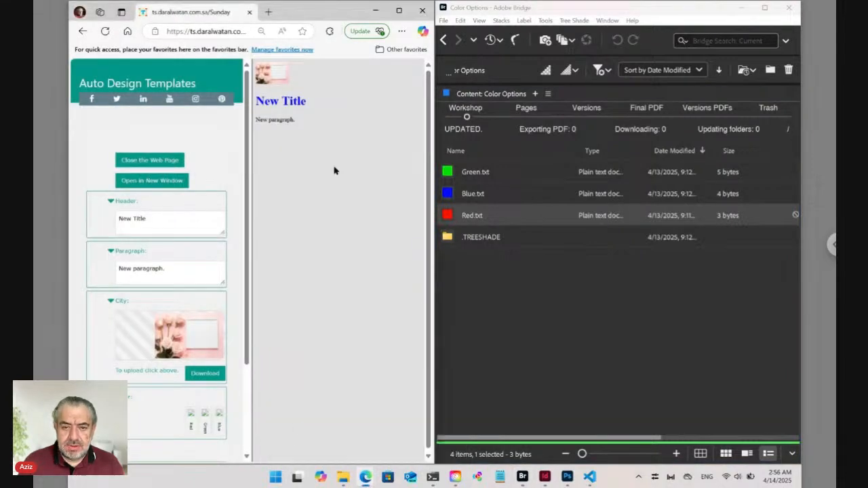
{"action": "left_click", "coordinate": [399, 11]}
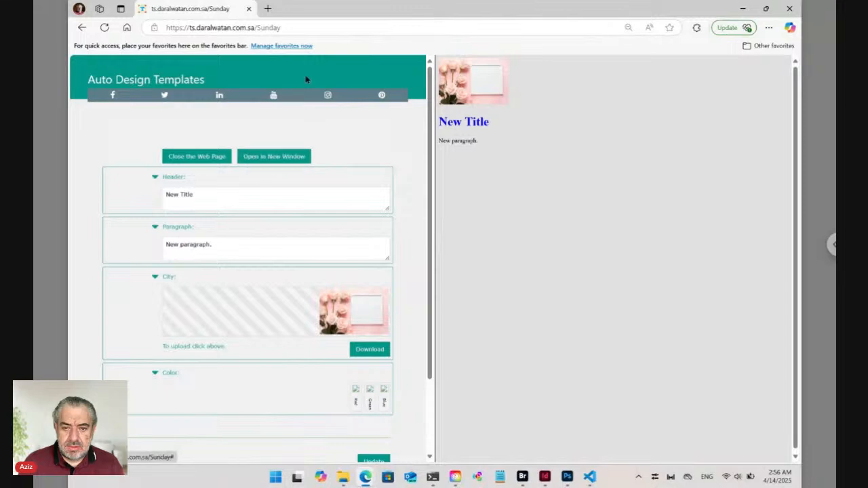
{"action": "left_click", "coordinate": [285, 28]}
{"action": "key", "text": "Return"}
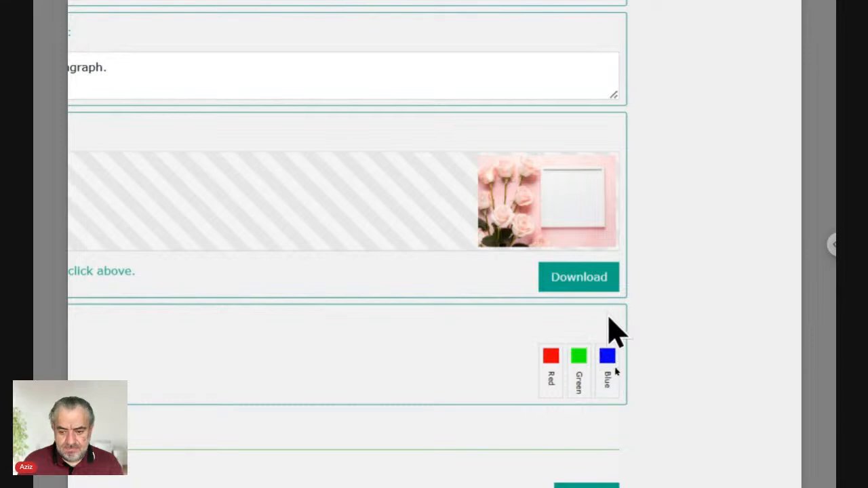
Choose the Red swatch for the form's Color option and submit the update
{"action": "left_click", "coordinate": [608, 316]}
{"action": "left_click", "coordinate": [608, 317]}
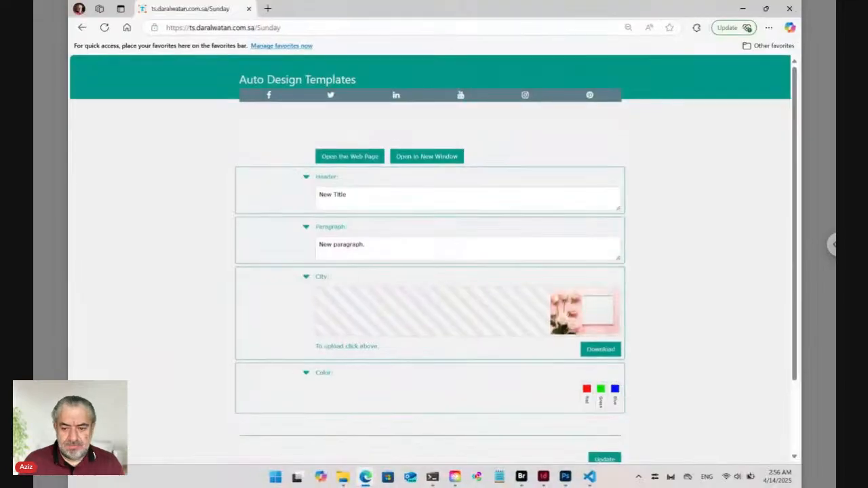
{"action": "left_click", "coordinate": [588, 393]}
{"action": "left_click", "coordinate": [609, 437]}
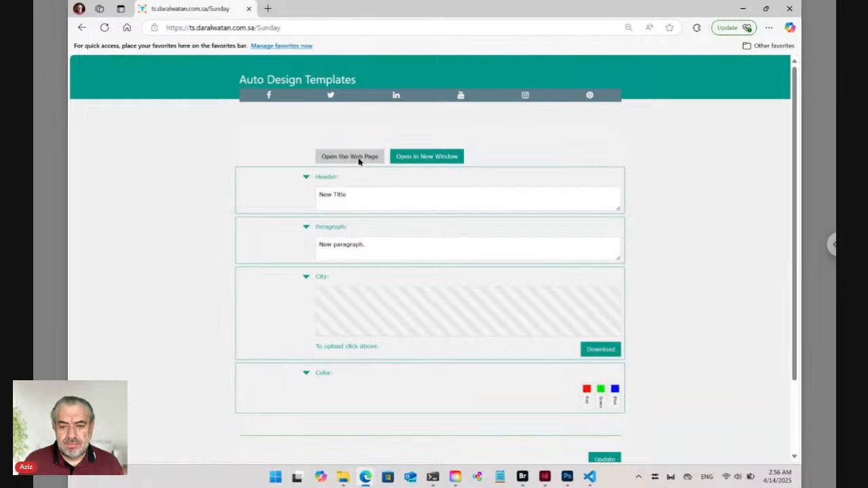
Open the web page preview, choose the Green swatch for the Color option, submit the update and reopen the preview
{"action": "left_click", "coordinate": [359, 161]}
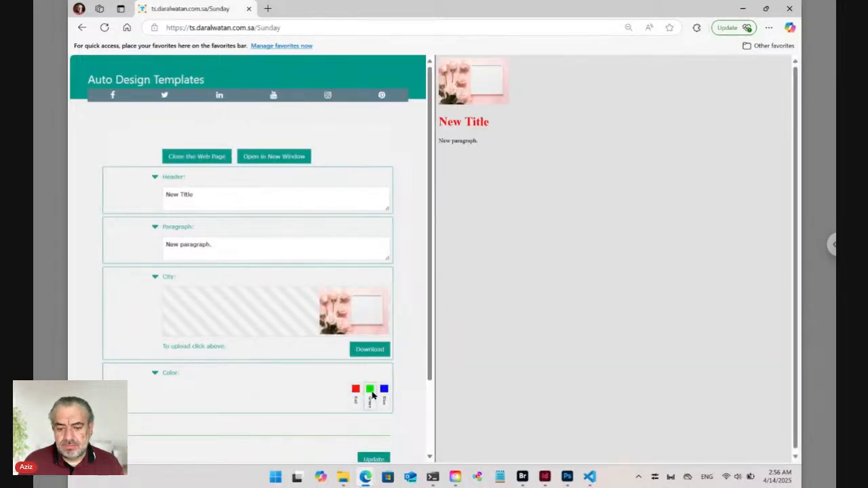
{"action": "left_click", "coordinate": [371, 392]}
{"action": "left_click", "coordinate": [376, 437]}
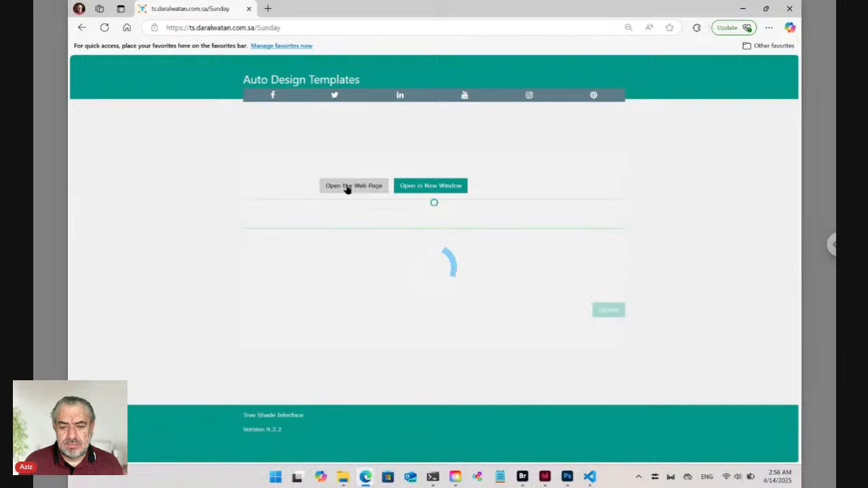
{"action": "left_click", "coordinate": [361, 160]}
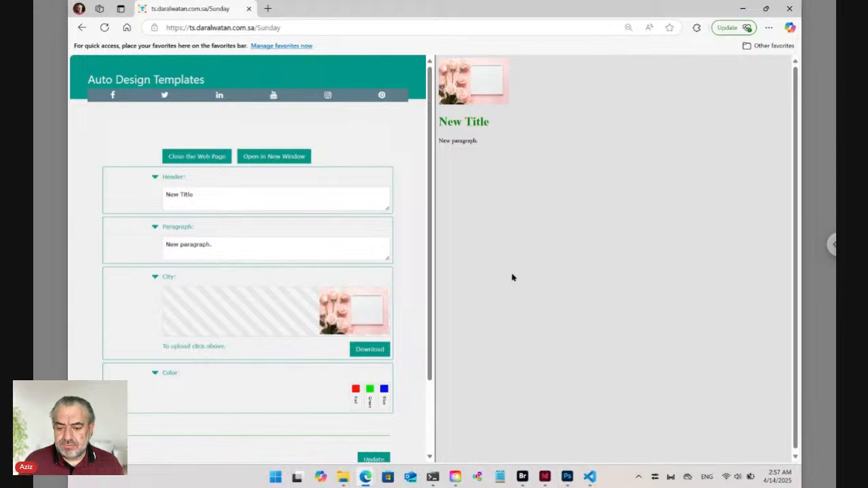
Switch to Adobe Bridge and go up from Color Options to the Links folder
{"action": "mouse_move", "coordinate": [524, 479]}
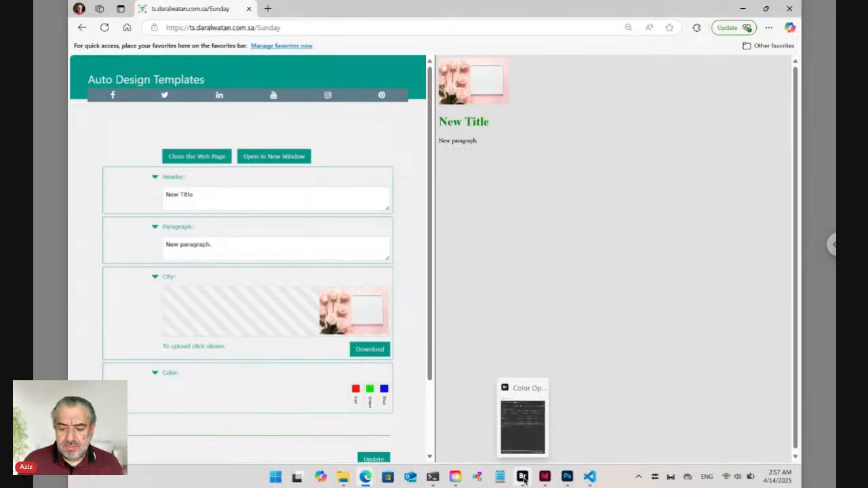
{"action": "left_click", "coordinate": [524, 478]}
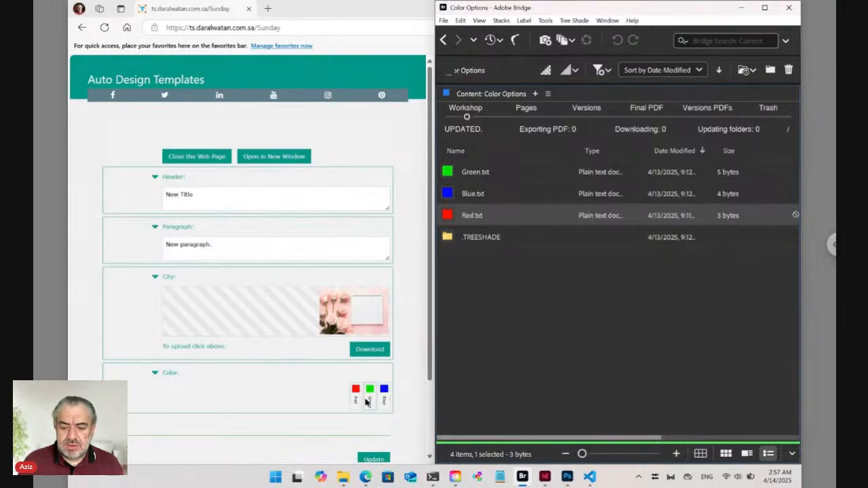
{"action": "left_click", "coordinate": [474, 40]}
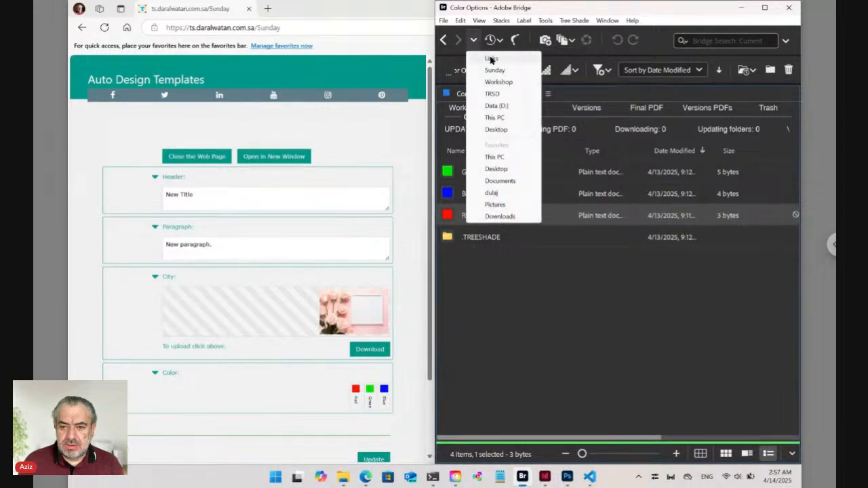
{"action": "left_click", "coordinate": [490, 60]}
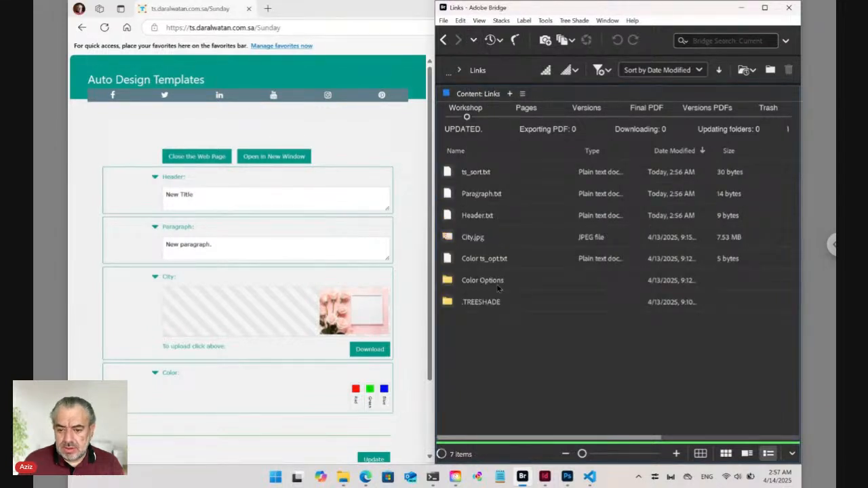
{"action": "left_click", "coordinate": [472, 260]}
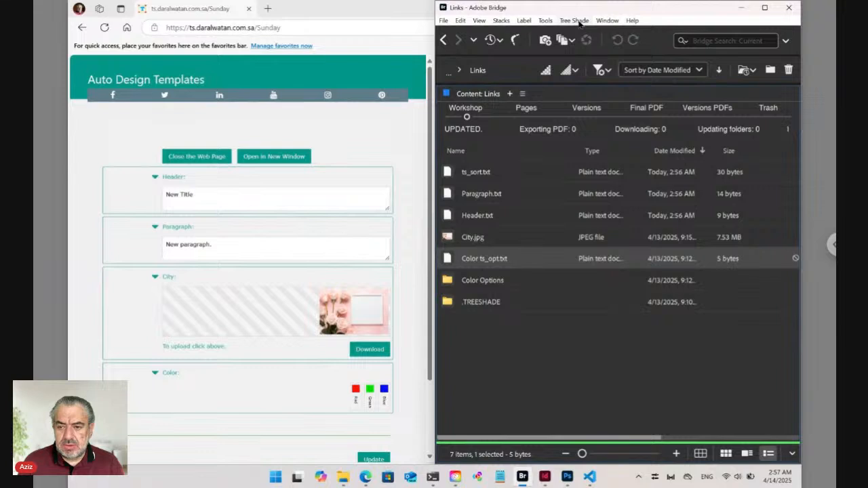
{"action": "left_click", "coordinate": [578, 22]}
{"action": "mouse_move", "coordinate": [583, 45]}
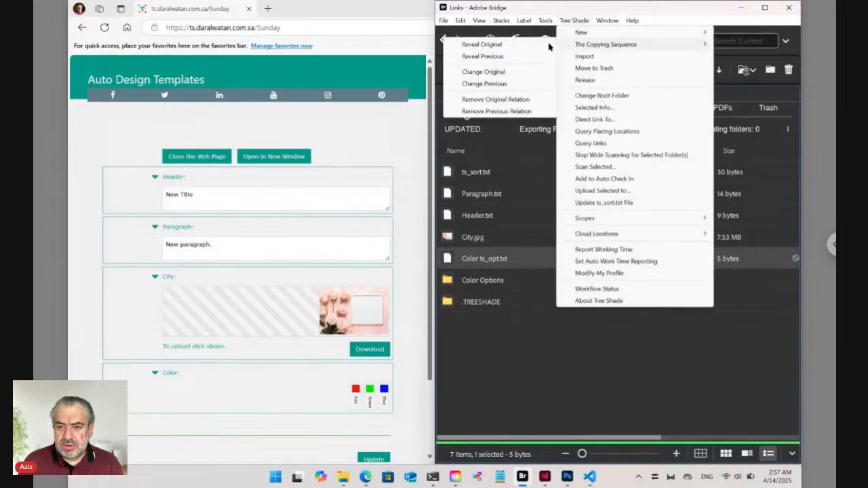
{"action": "left_click", "coordinate": [492, 75]}
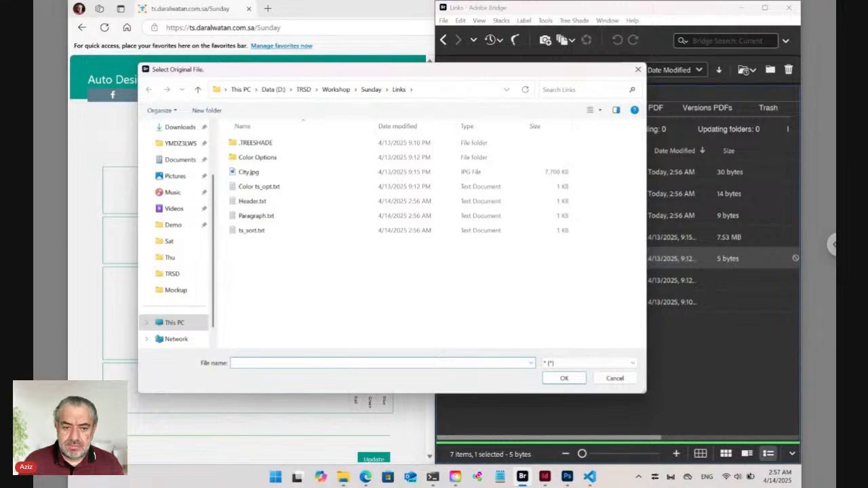
{"action": "double_click", "coordinate": [255, 157]}
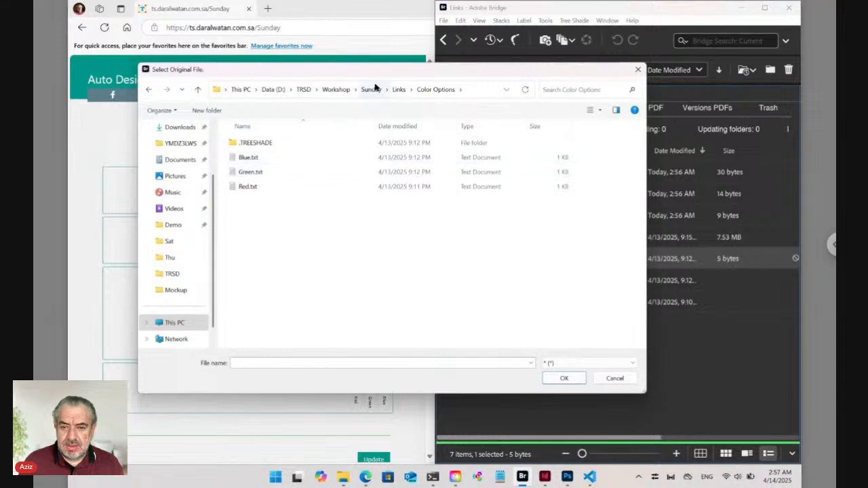
{"action": "left_click_drag", "start_coordinate": [371, 72], "coordinate": [384, 105]}
{"action": "left_click", "coordinate": [636, 408]}
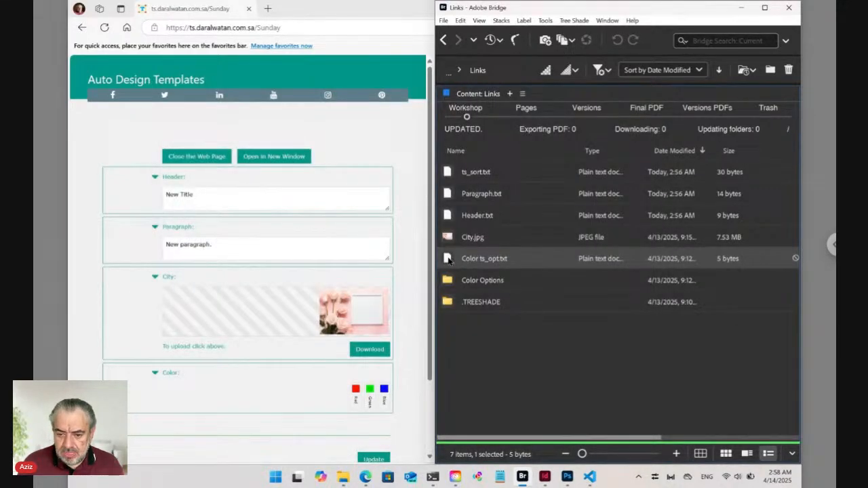
Set Green.txt from the Color Options folder as the original of Color ts_opt.txt, and reload the form page in Edge
{"action": "double_click", "coordinate": [448, 259]}
{"action": "left_click", "coordinate": [481, 284]}
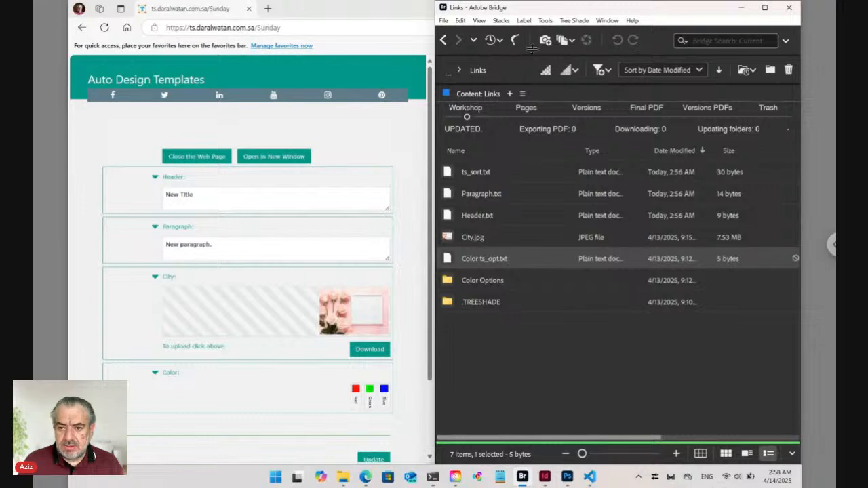
{"action": "left_click", "coordinate": [573, 21]}
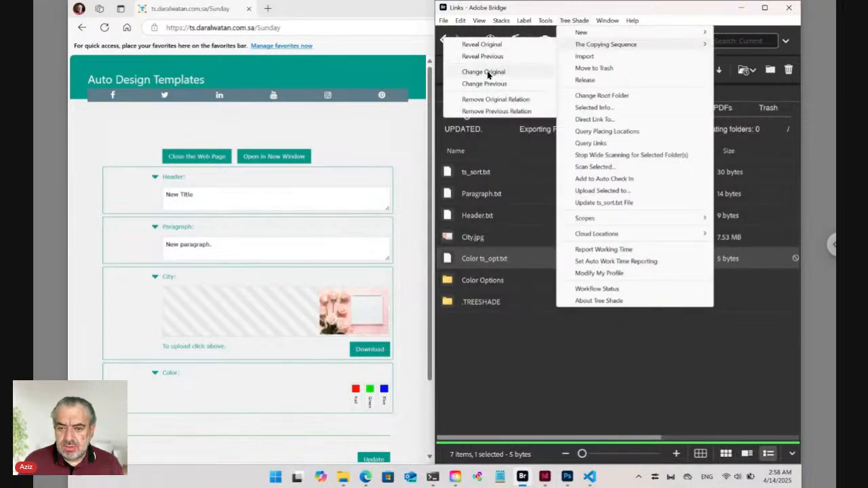
{"action": "left_click", "coordinate": [484, 72]}
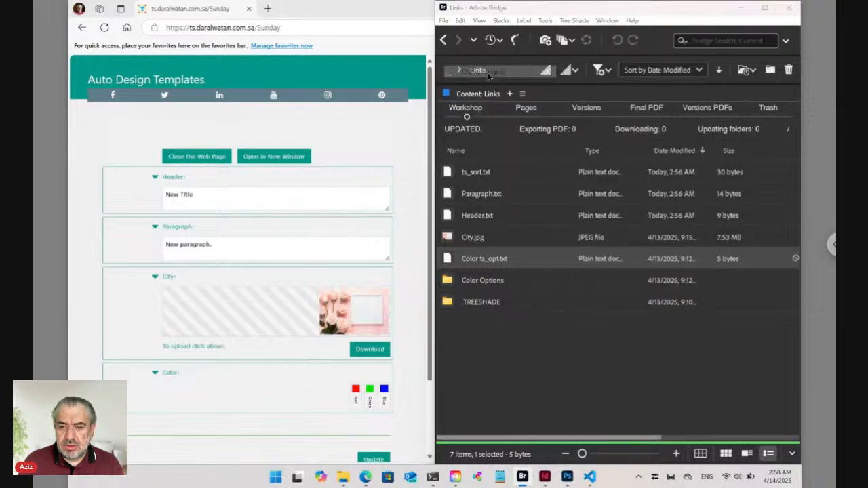
{"action": "left_click", "coordinate": [266, 186]}
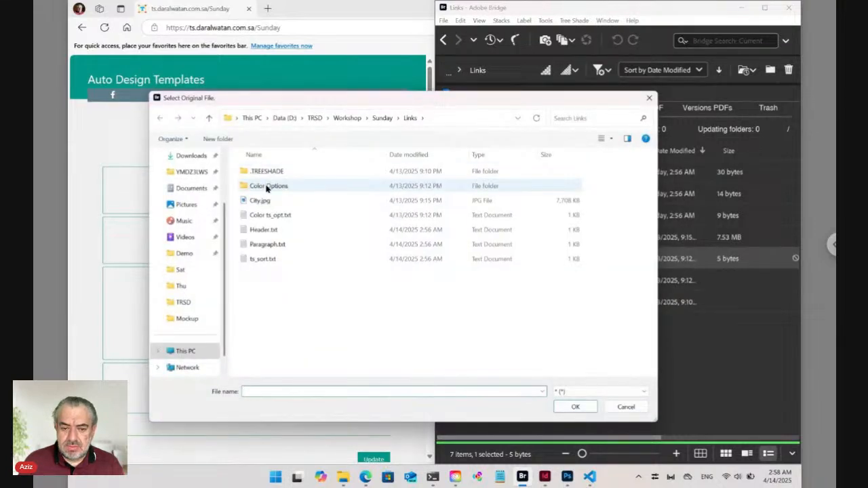
{"action": "double_click", "coordinate": [266, 186]}
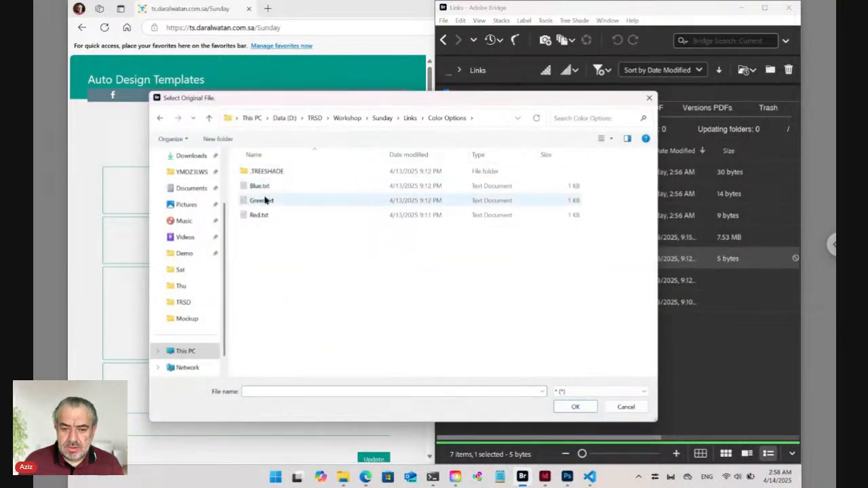
{"action": "left_click", "coordinate": [261, 200]}
{"action": "left_click", "coordinate": [575, 407]}
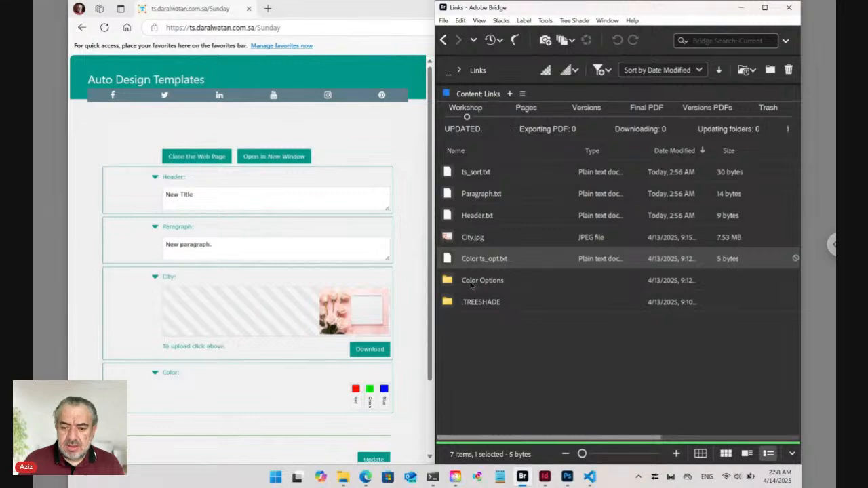
{"action": "left_click", "coordinate": [295, 28]}
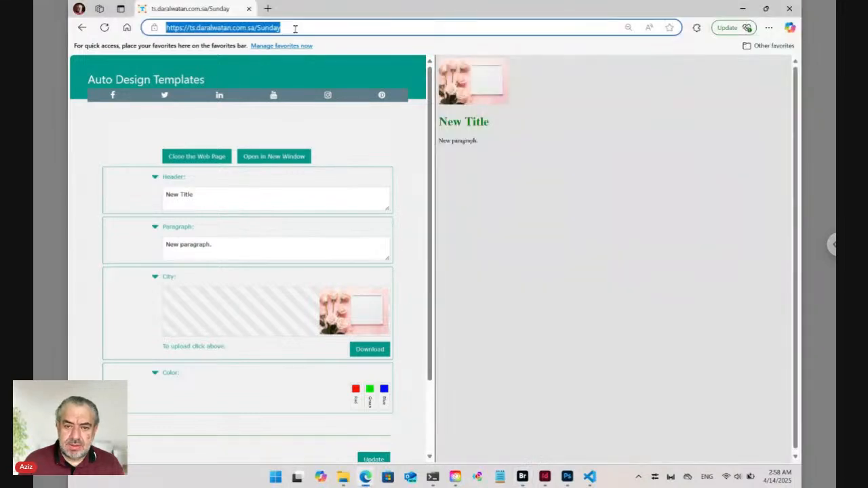
{"action": "key", "text": "Return"}
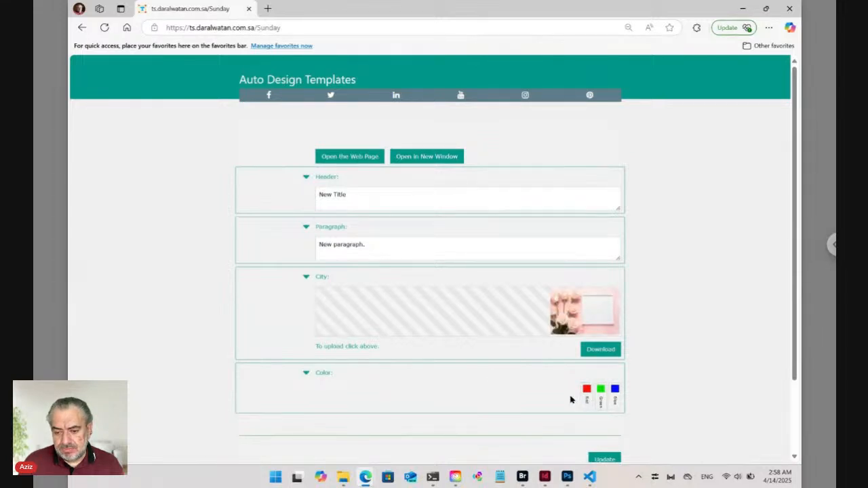
Switch to Bridge and remove the original relation from Green.txt, Blue.txt and Red.txt in the Color Options folder
{"action": "left_click", "coordinate": [523, 479]}
{"action": "double_click", "coordinate": [495, 289]}
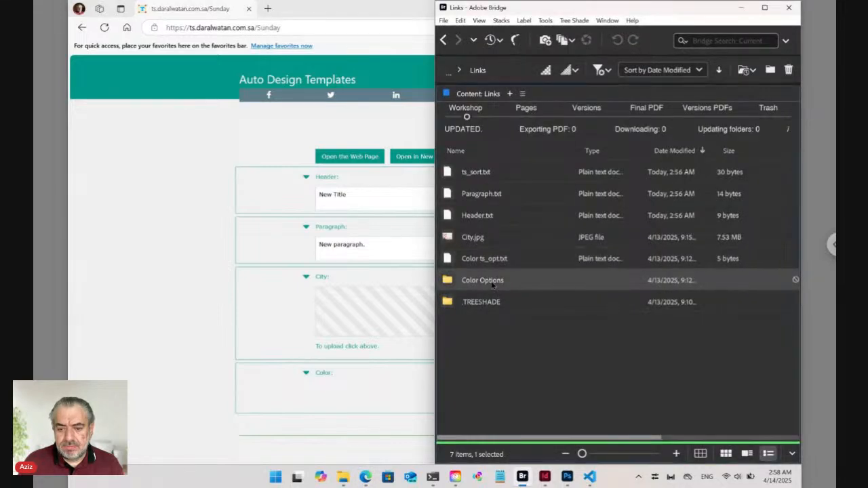
{"action": "left_click", "coordinate": [482, 174]}
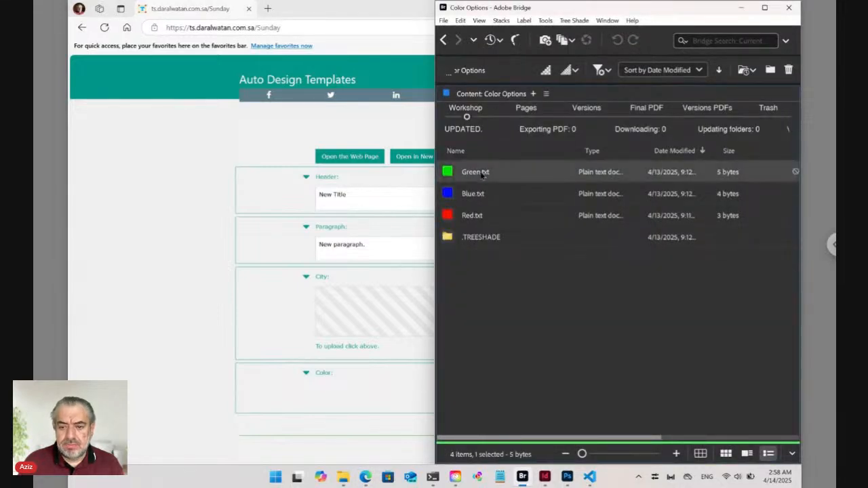
{"action": "left_click", "coordinate": [482, 216], "text": "shift"}
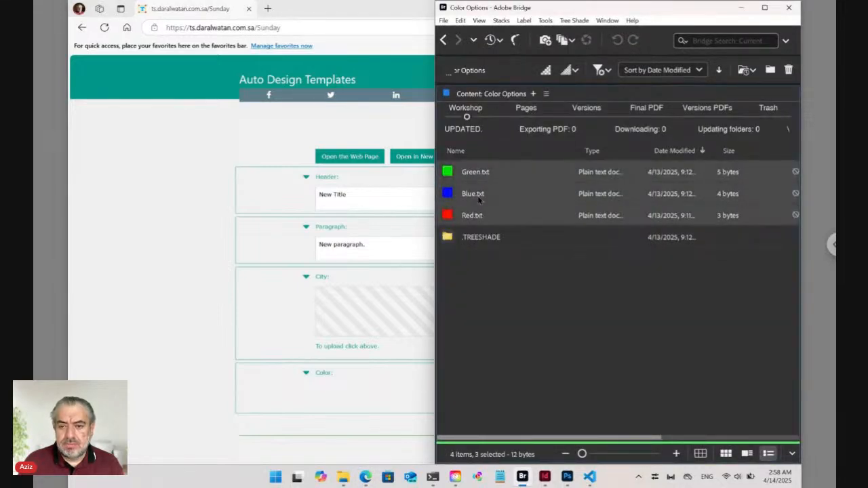
{"action": "left_click", "coordinate": [584, 23]}
{"action": "mouse_move", "coordinate": [591, 46]}
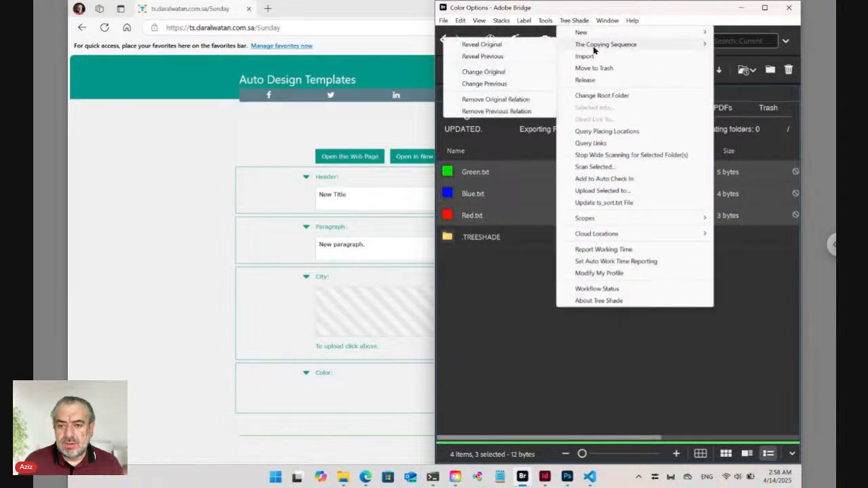
{"action": "left_click", "coordinate": [500, 100]}
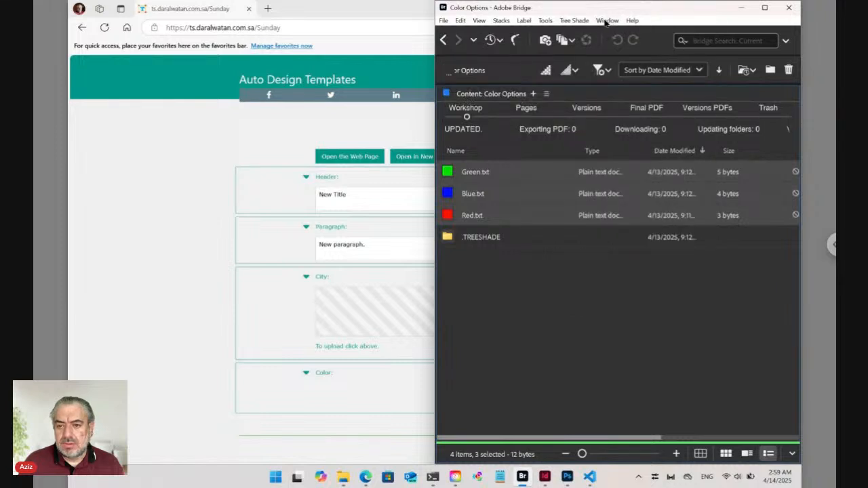
Back in the Links folder, change the original of Color ts_opt.txt to Color Options' Green.txt, and reload the form in Edge
{"action": "left_click", "coordinate": [444, 41]}
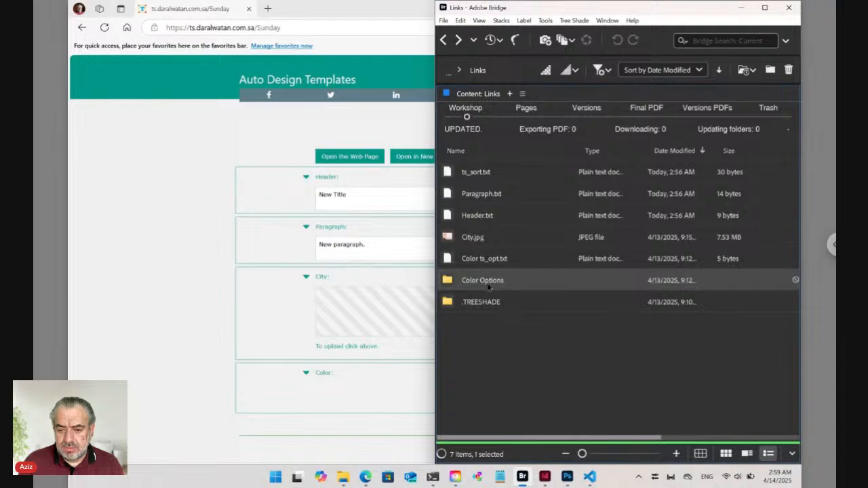
{"action": "left_click", "coordinate": [482, 262]}
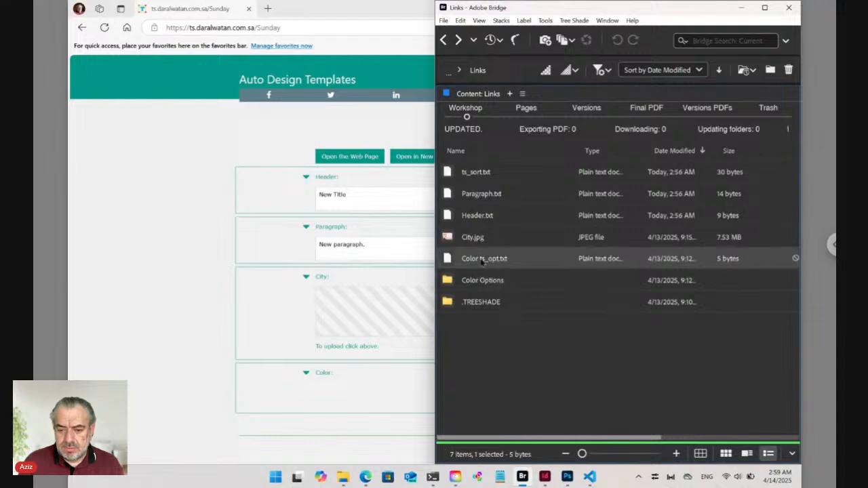
{"action": "left_click", "coordinate": [578, 22]}
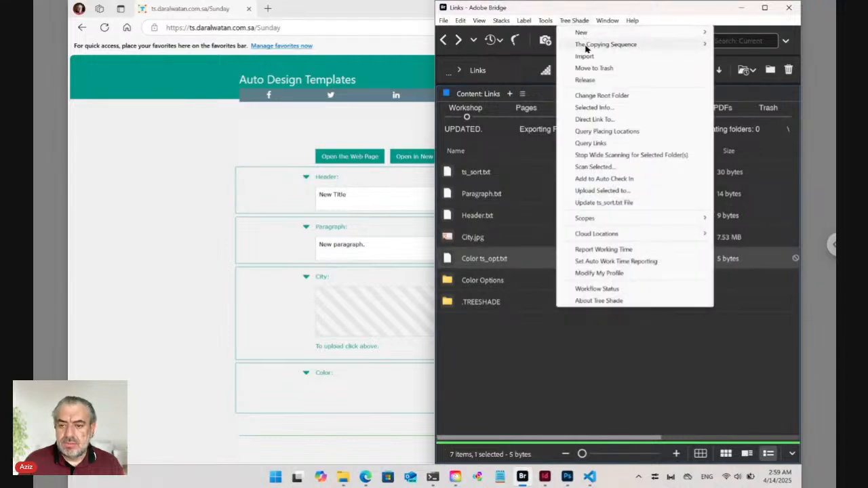
{"action": "mouse_move", "coordinate": [587, 48]}
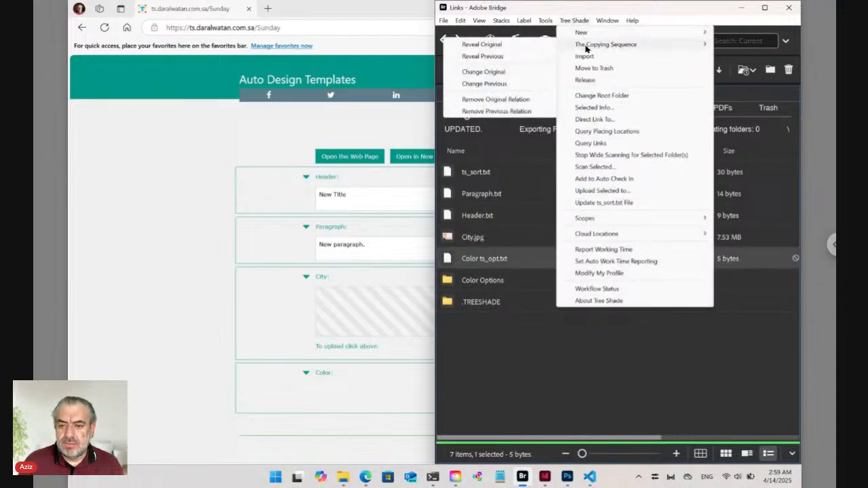
{"action": "left_click", "coordinate": [485, 73]}
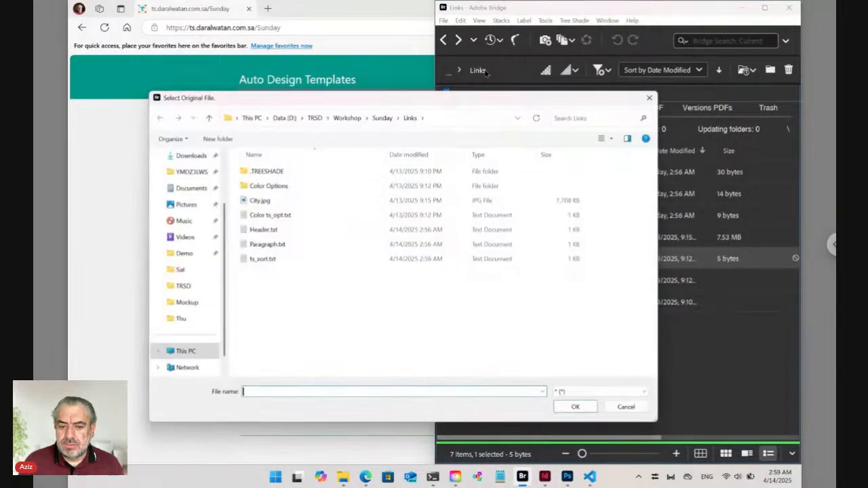
{"action": "double_click", "coordinate": [257, 187]}
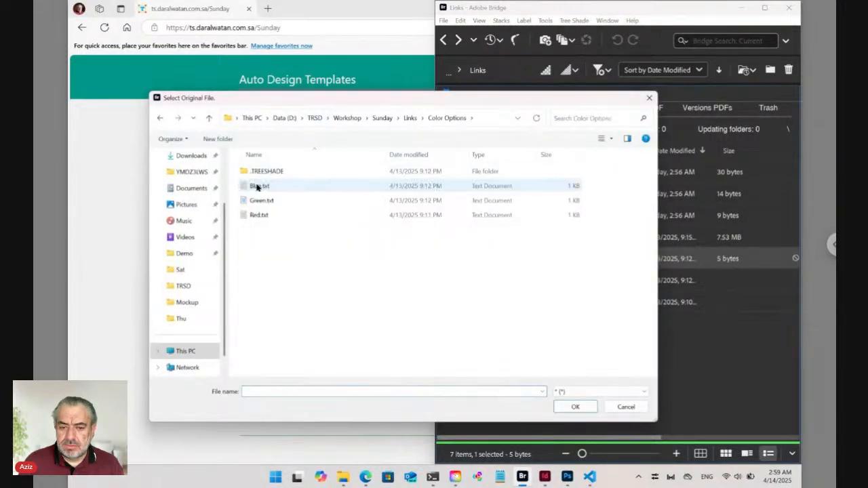
{"action": "left_click", "coordinate": [261, 198]}
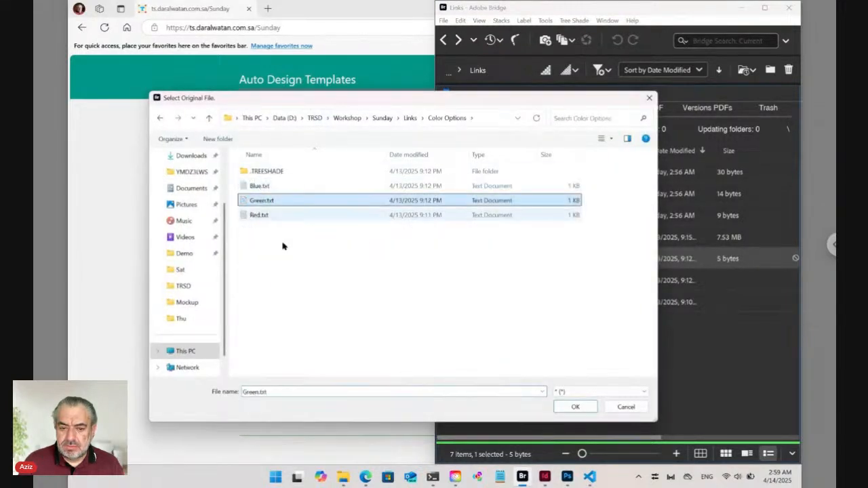
{"action": "left_click", "coordinate": [573, 408]}
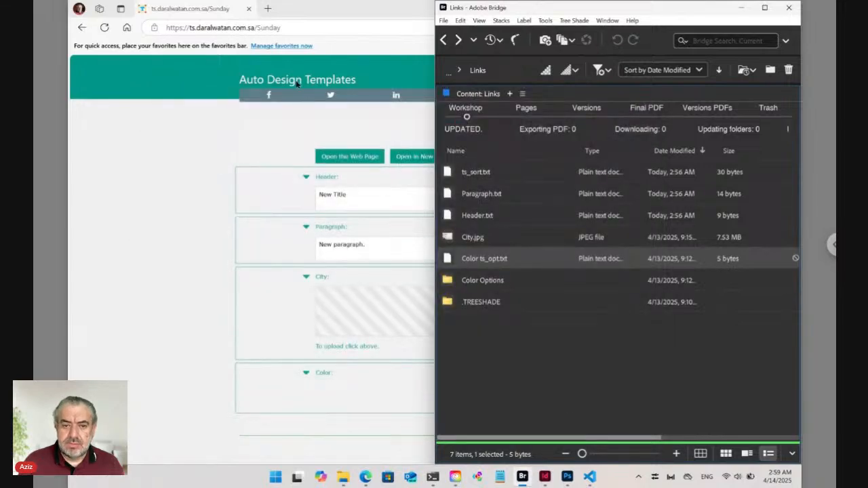
{"action": "left_click", "coordinate": [281, 29]}
{"action": "key", "text": "Return"}
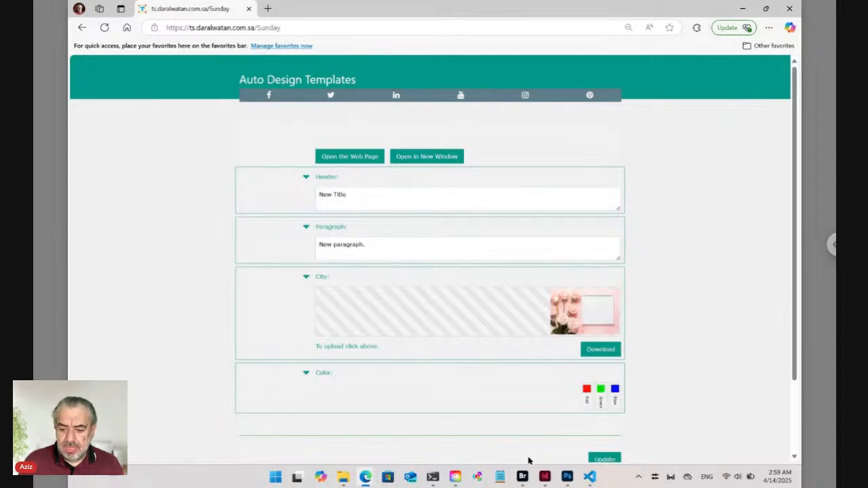
Switch to Adobe Bridge, go up to the Sunday folder and reopen its Links folder
{"action": "left_click", "coordinate": [522, 477]}
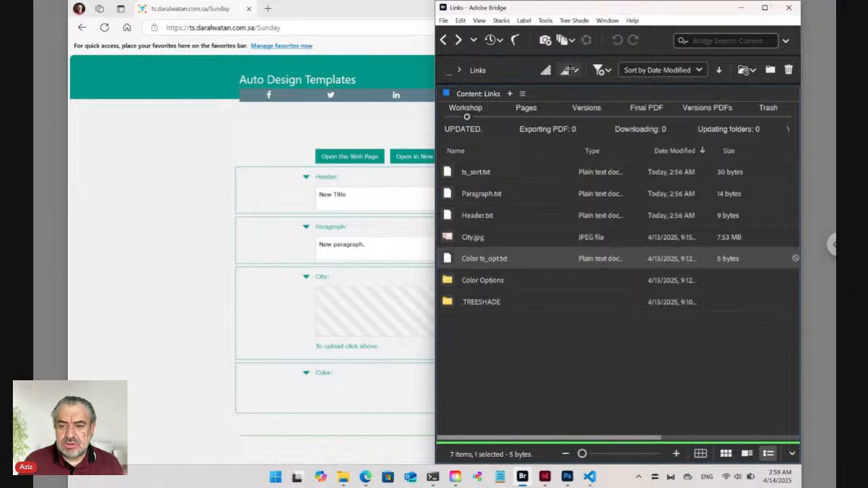
{"action": "left_click", "coordinate": [473, 40]}
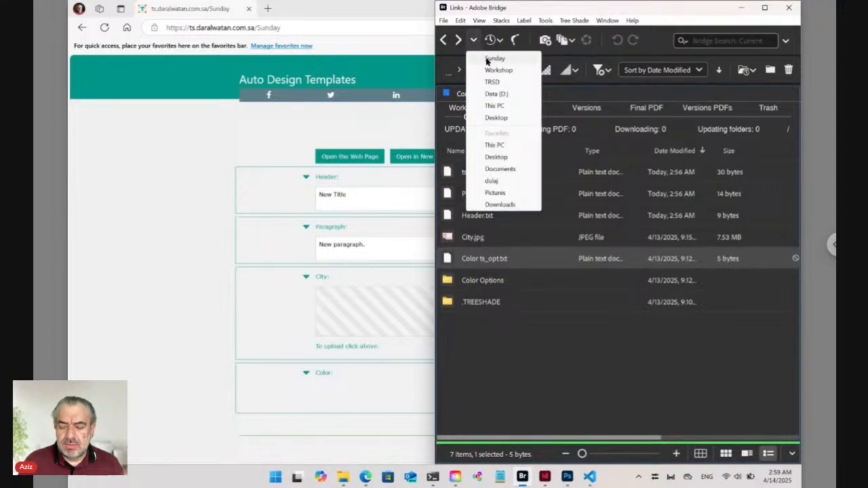
{"action": "left_click", "coordinate": [486, 60]}
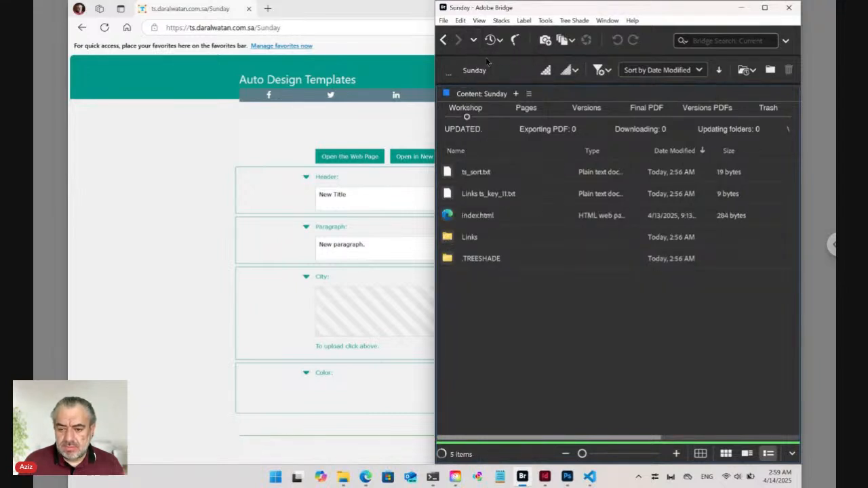
{"action": "double_click", "coordinate": [471, 238]}
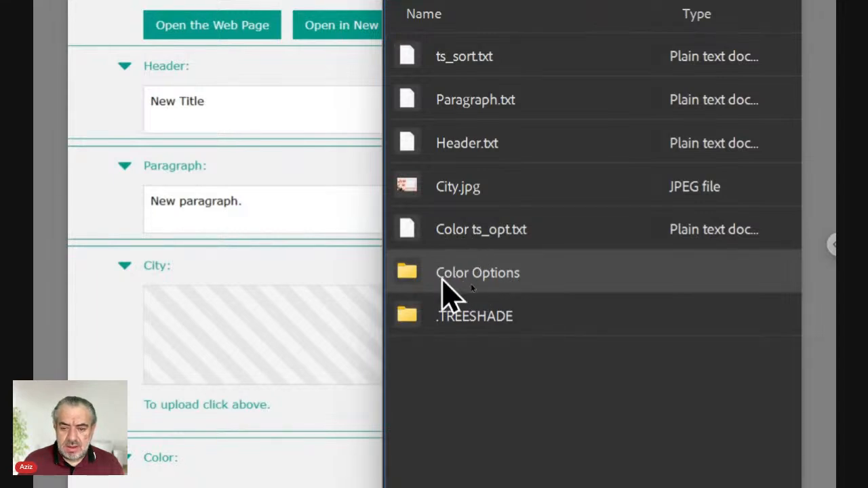
Rename the Color Options folder as Colors
{"action": "left_click", "coordinate": [495, 274]}
{"action": "left_click", "coordinate": [500, 273]}
{"action": "left_click_drag", "start_coordinate": [522, 272], "coordinate": [476, 273]}
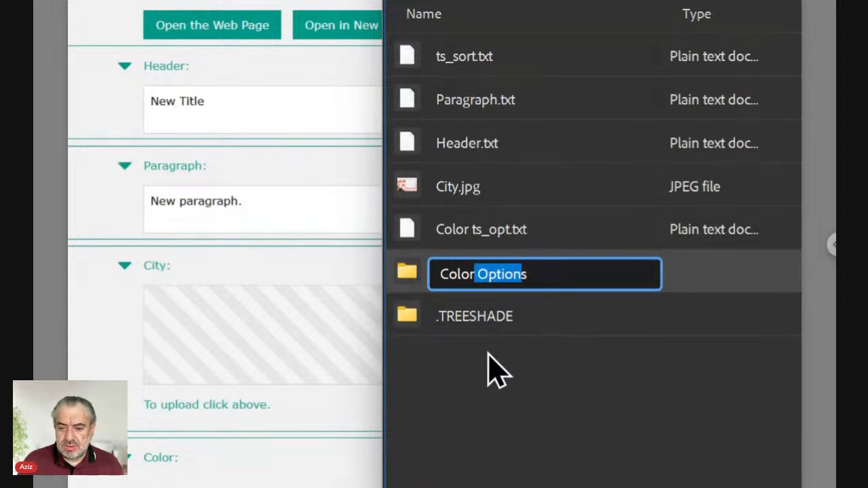
{"action": "key", "text": "BackSpace"}
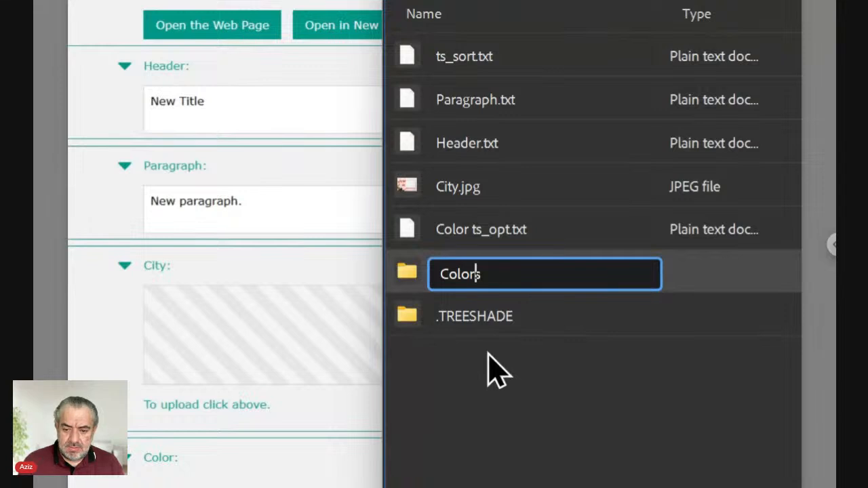
{"action": "left_click", "coordinate": [412, 288]}
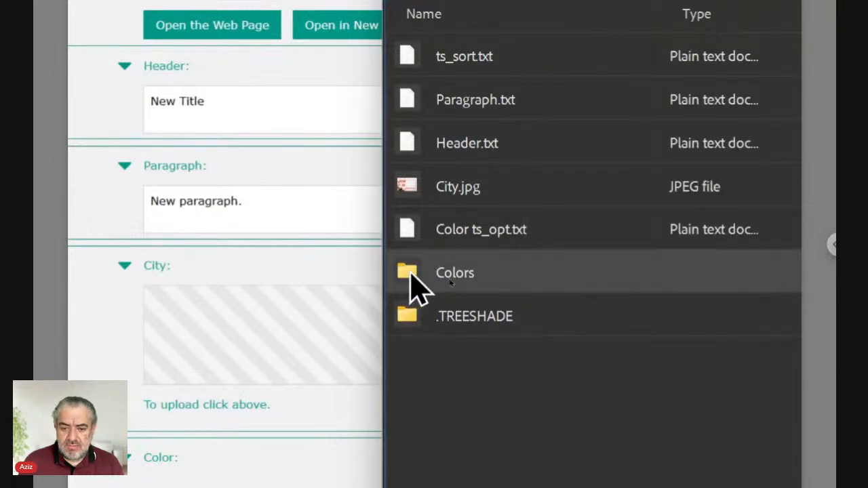
Look inside the Colors folder, then reveal the original of Color ts_opt.txt and return to the Links folder
{"action": "double_click", "coordinate": [412, 274]}
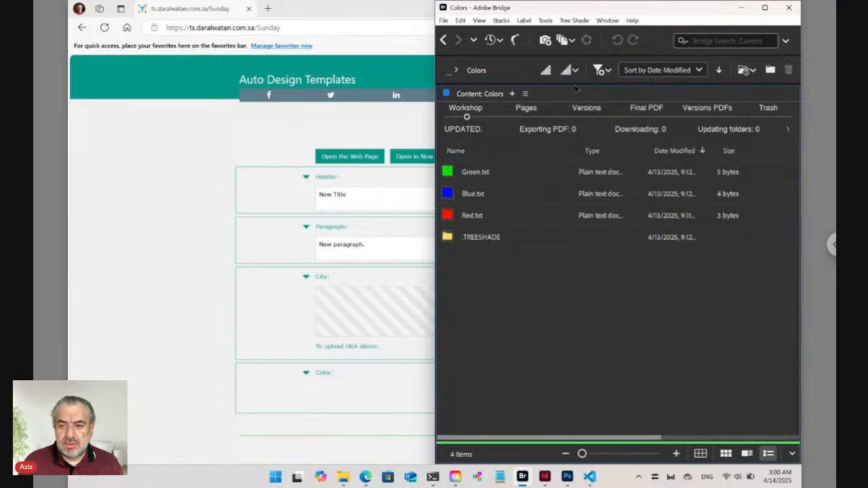
{"action": "left_click", "coordinate": [443, 40]}
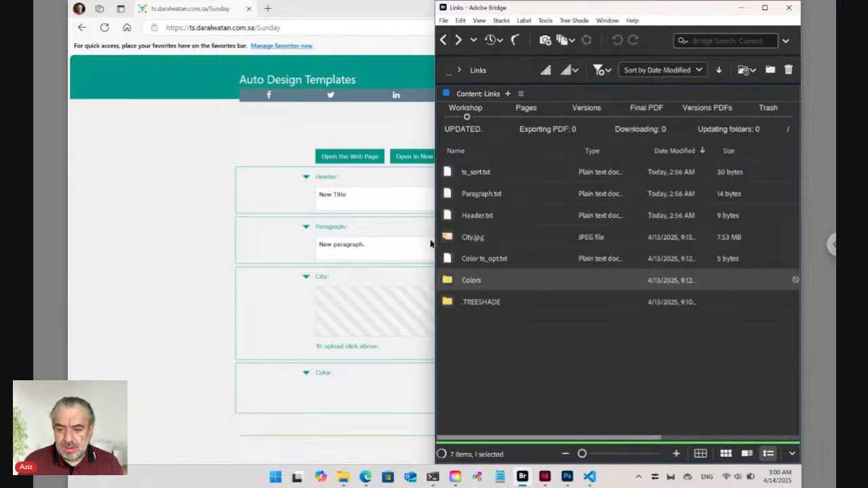
{"action": "left_click", "coordinate": [468, 264]}
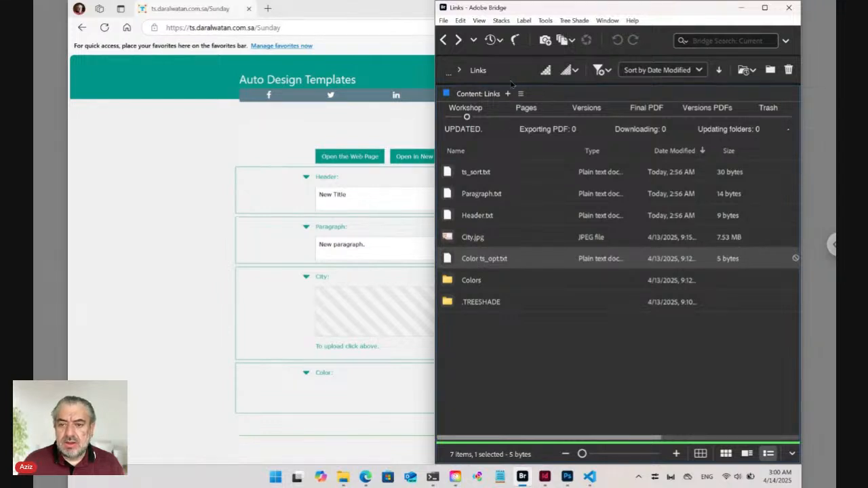
{"action": "left_click", "coordinate": [574, 21]}
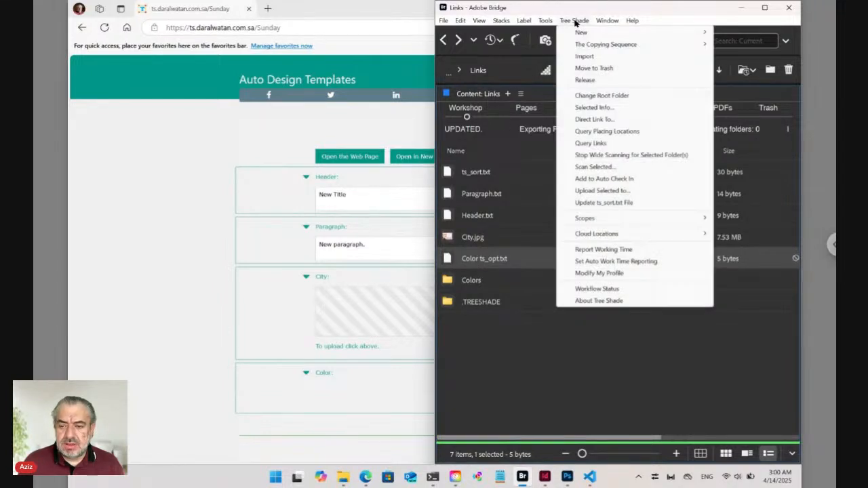
{"action": "mouse_move", "coordinate": [590, 45]}
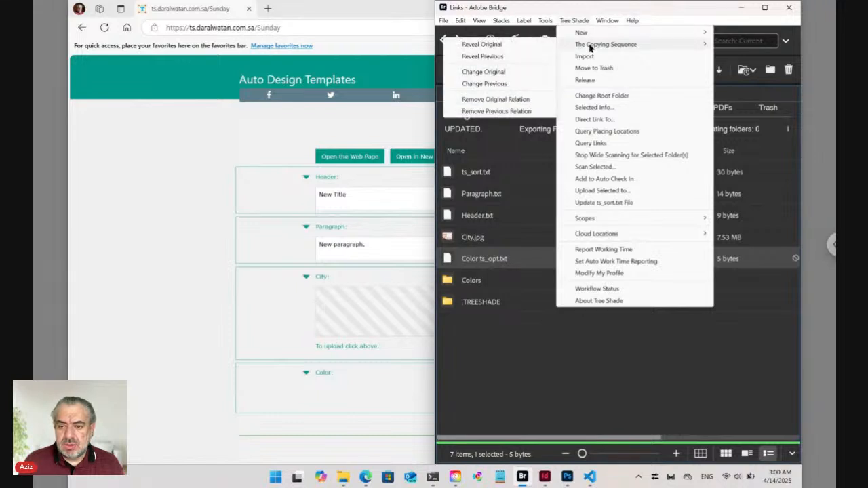
{"action": "left_click", "coordinate": [487, 48]}
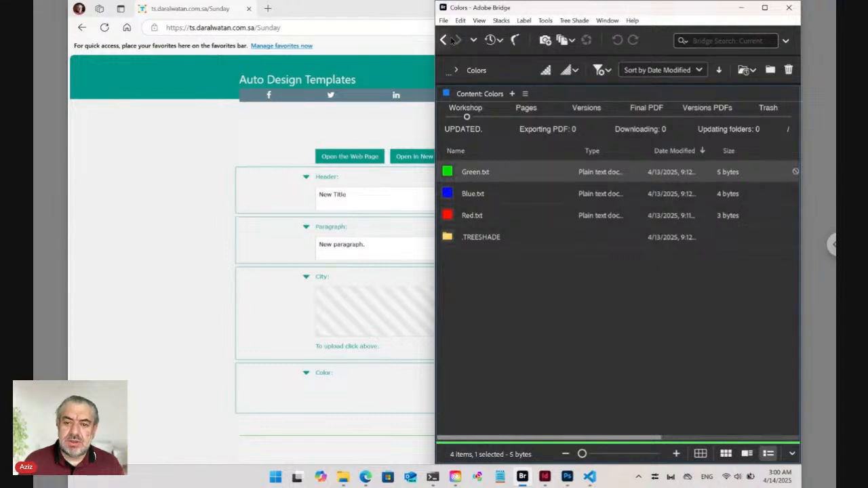
{"action": "left_click", "coordinate": [444, 40]}
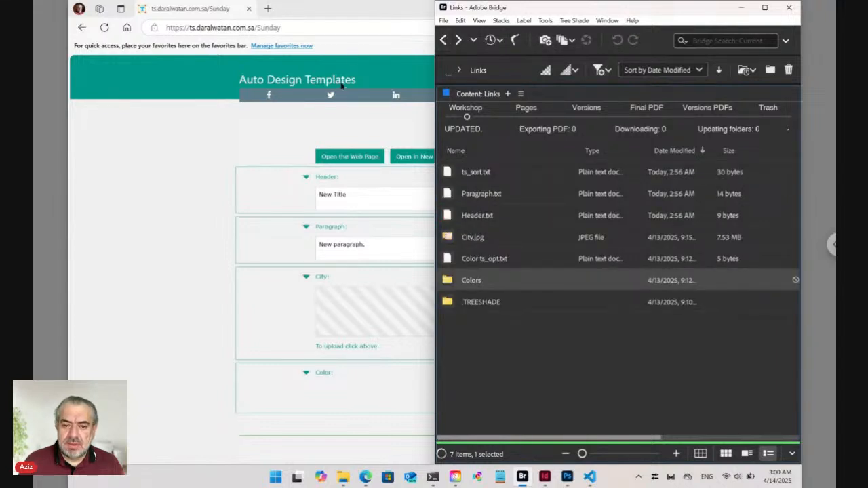
Switch to Edge and reload the Sunday form page
{"action": "left_click", "coordinate": [343, 83]}
{"action": "left_click", "coordinate": [294, 28]}
{"action": "key", "text": "Return"}
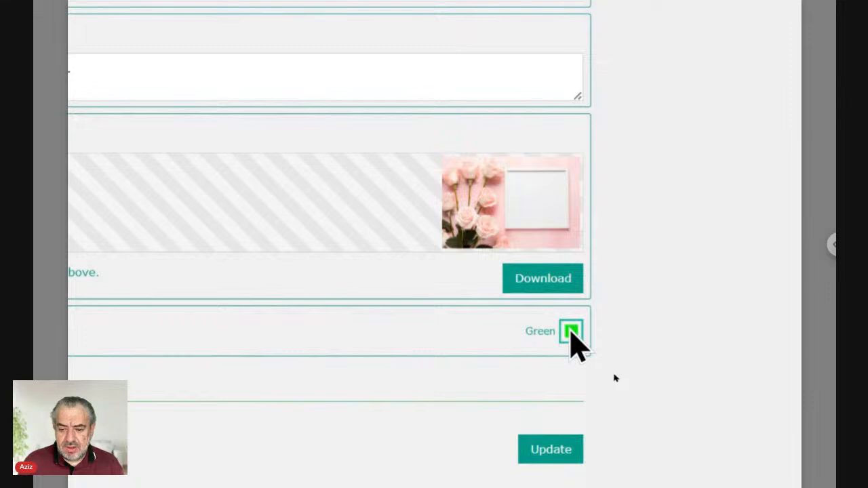
Choose Blue as the form's Color, submit the update and open the web page beside the form
{"action": "left_click", "coordinate": [570, 331]}
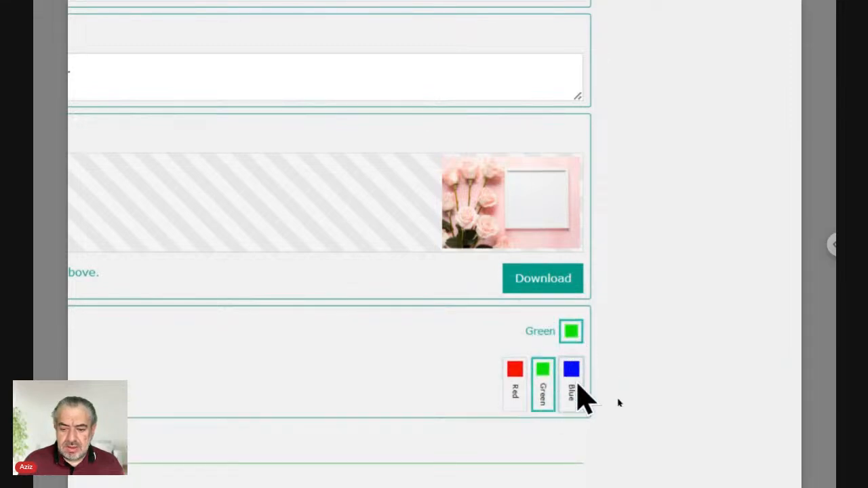
{"action": "left_click", "coordinate": [574, 377]}
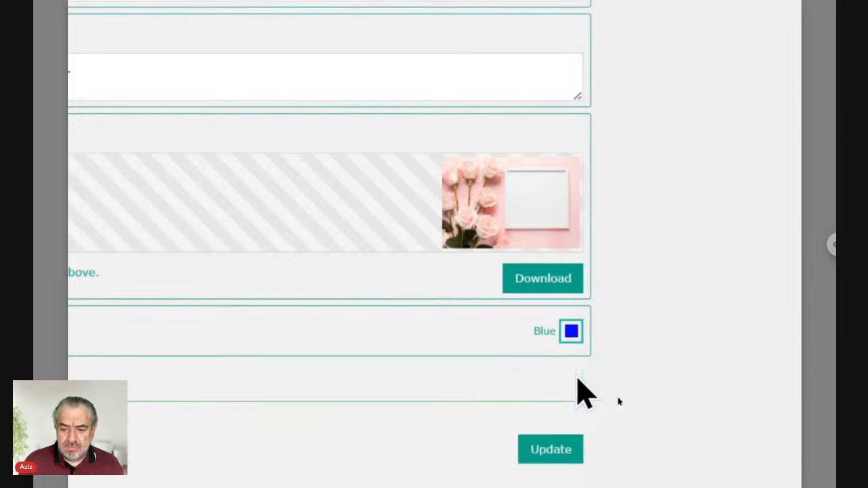
{"action": "left_click", "coordinate": [566, 437]}
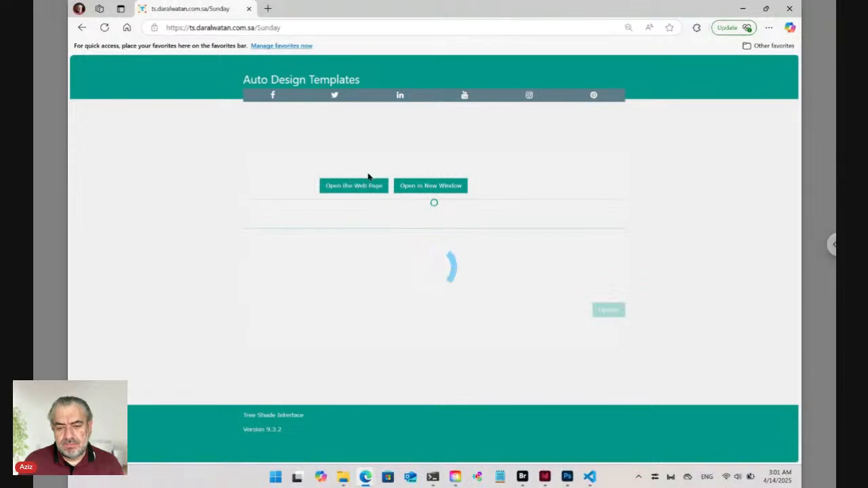
{"action": "left_click", "coordinate": [364, 158]}
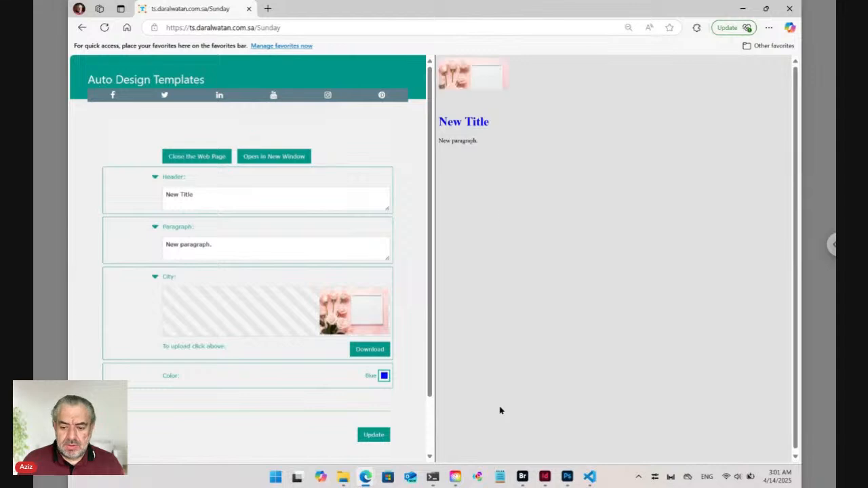
Switch to Adobe Bridge and edit the Colors folder's name to read Color Options
{"action": "mouse_move", "coordinate": [522, 477]}
{"action": "left_click", "coordinate": [522, 450]}
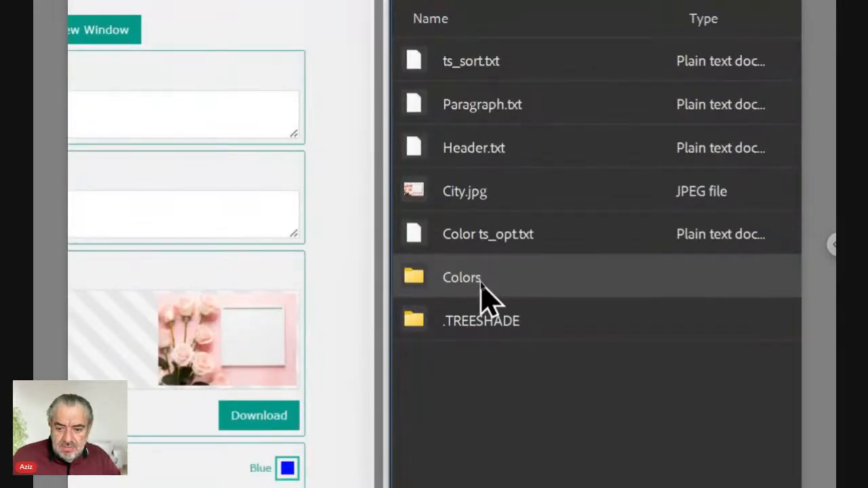
{"action": "left_click", "coordinate": [481, 280]}
{"action": "left_click", "coordinate": [482, 279]}
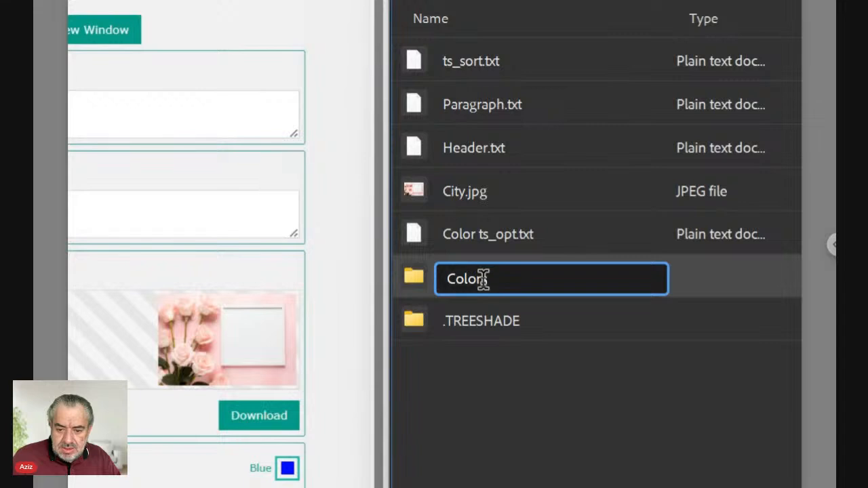
{"action": "left_click_drag", "start_coordinate": [483, 278], "coordinate": [502, 277]}
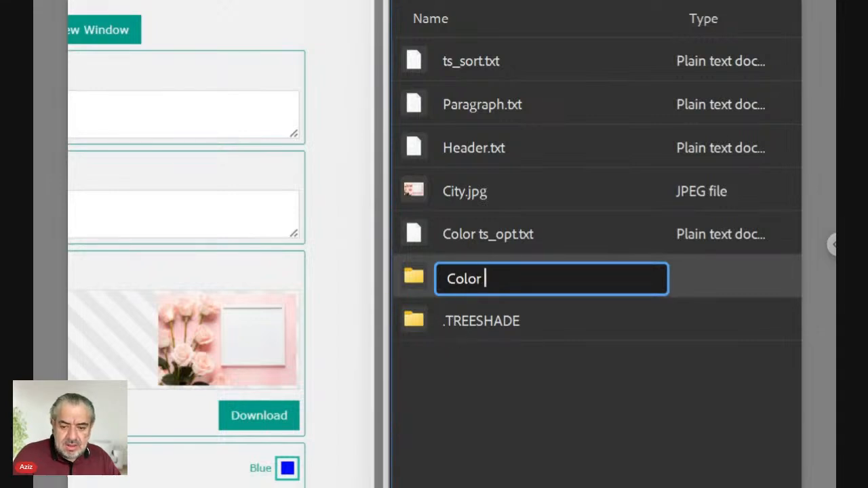
{"action": "type", "text": "Op"}
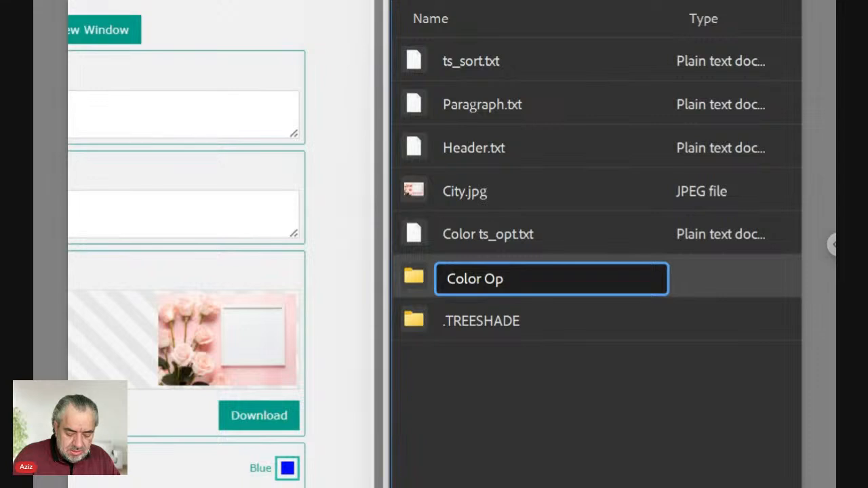
{"action": "type", "text": "tion"}
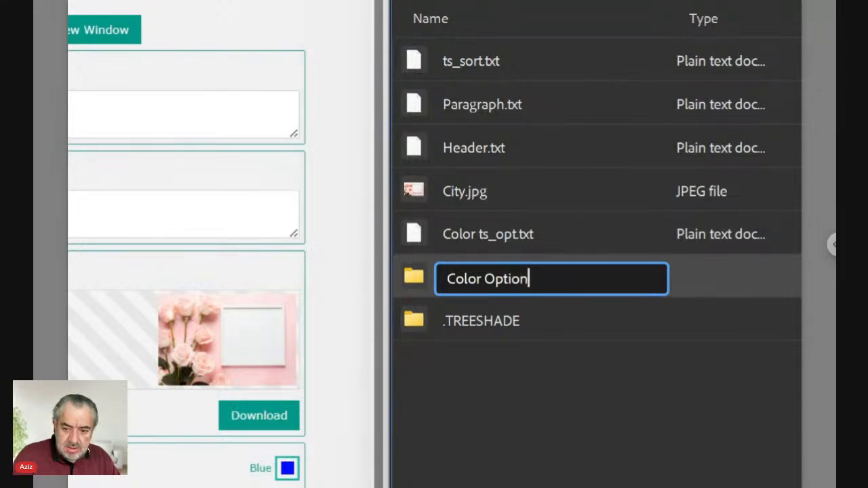
{"action": "type", "text": "s"}
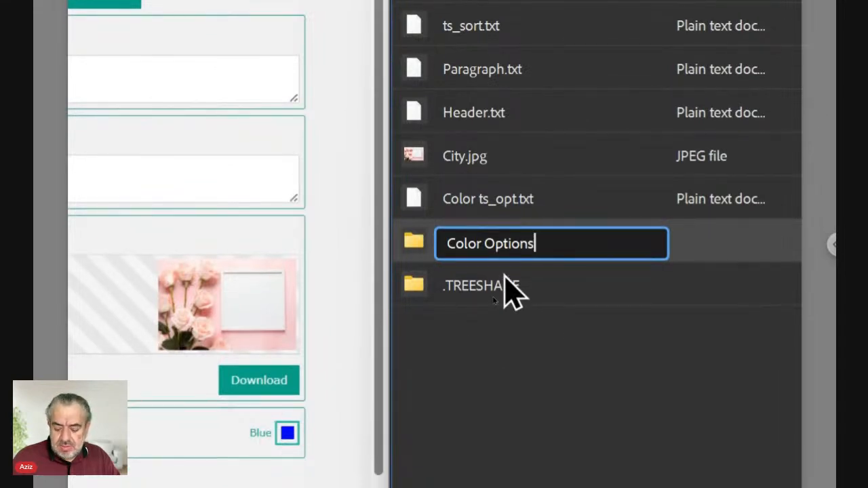
Remove the word Option from the folder name being edited and keep the name Colors
{"action": "key", "text": "shift+Left"}
{"action": "key", "text": "shift+Left"}
{"action": "key", "text": "shift+Left"}
{"action": "key", "text": "shift+Left"}
{"action": "key", "text": "shift+Left"}
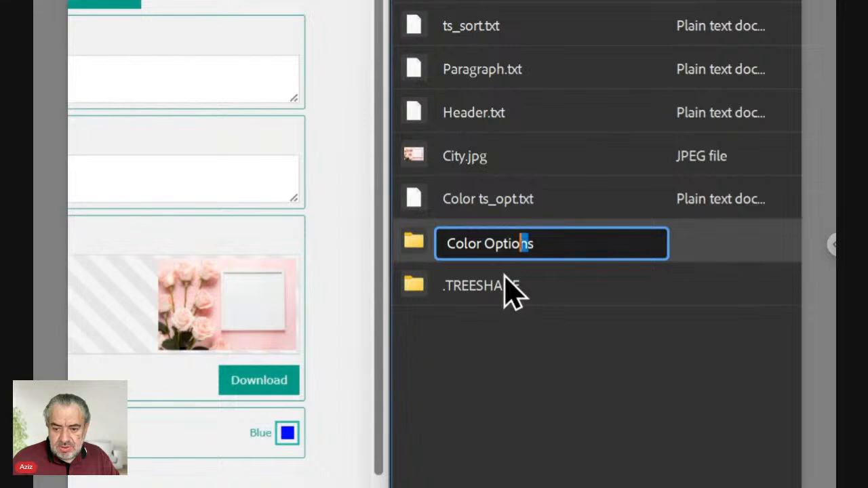
{"action": "key", "text": "shift+Left"}
{"action": "key", "text": "shift+Left"}
{"action": "key", "text": "shift+Left"}
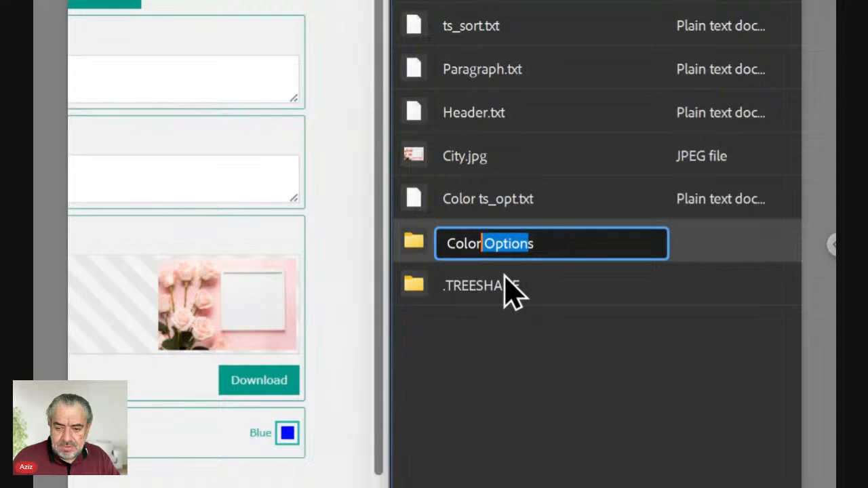
{"action": "key", "text": "BackSpace"}
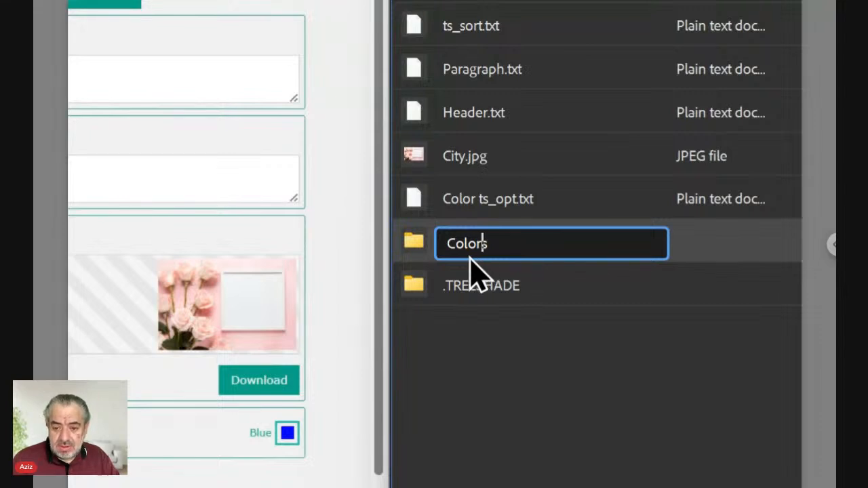
{"action": "key", "text": "Return"}
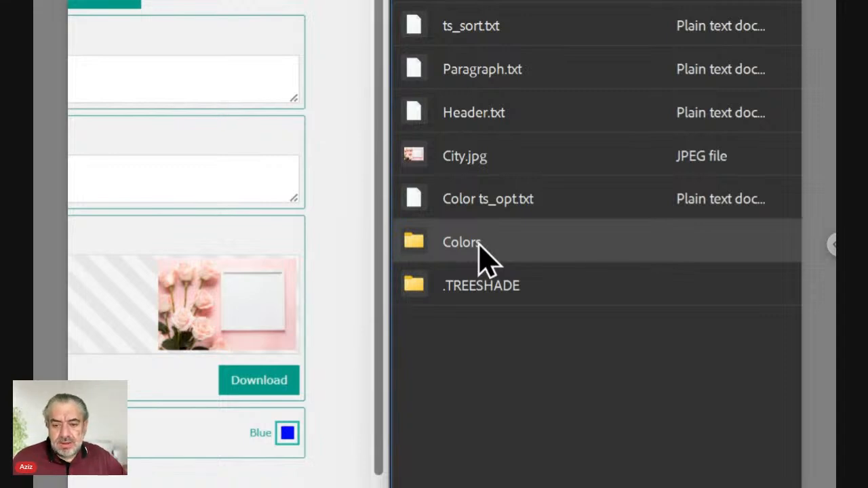
Examine the copying sequence commands for Green.txt, Blue.txt and Red.txt in the Colors folder and return to the Links folder
{"action": "left_click", "coordinate": [486, 203]}
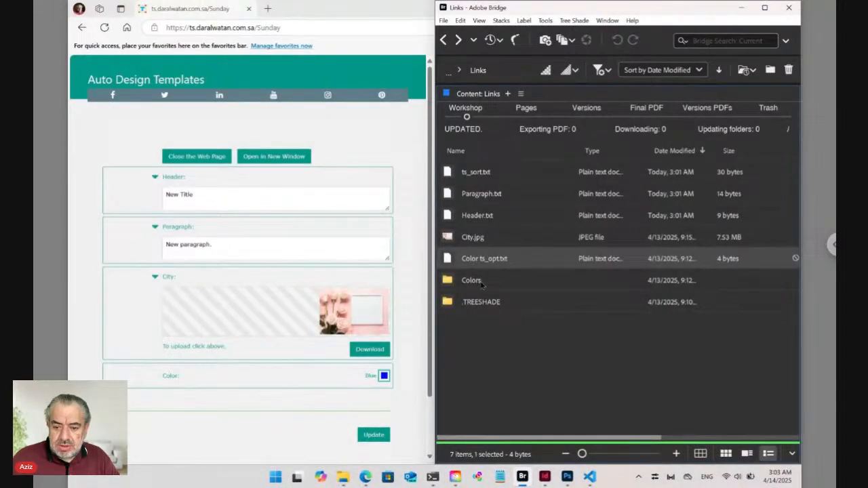
{"action": "double_click", "coordinate": [474, 279]}
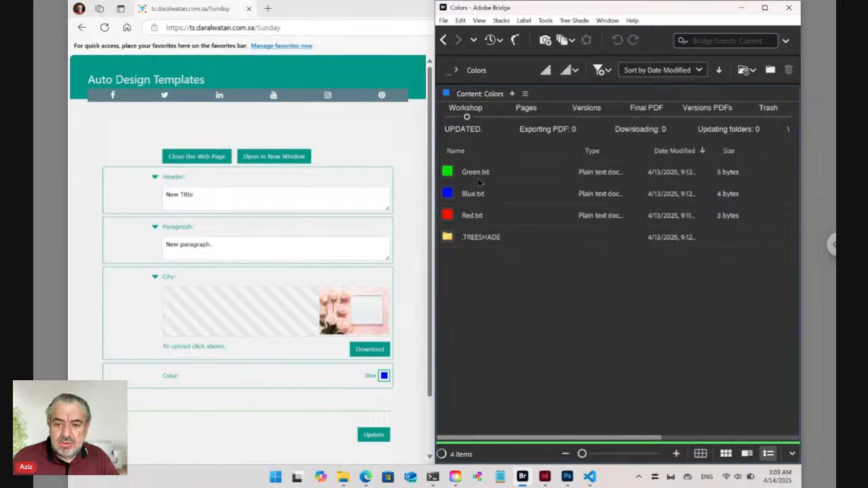
{"action": "left_click", "coordinate": [478, 175]}
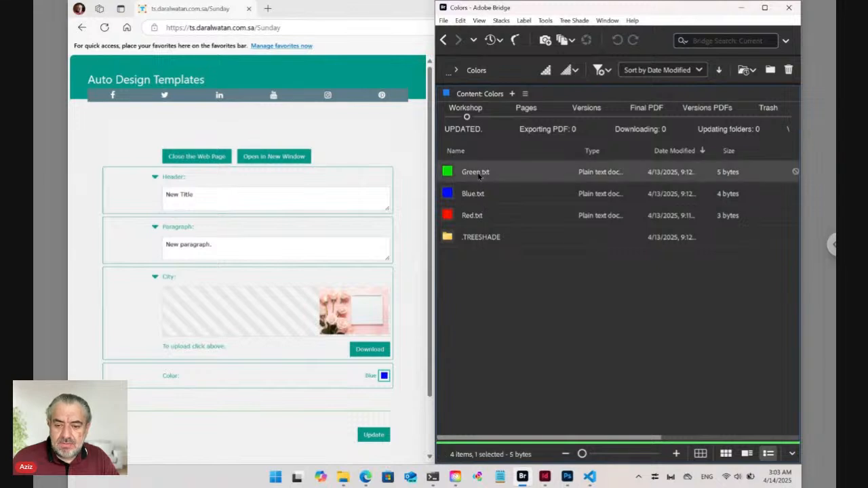
{"action": "left_click", "coordinate": [480, 216], "text": "shift"}
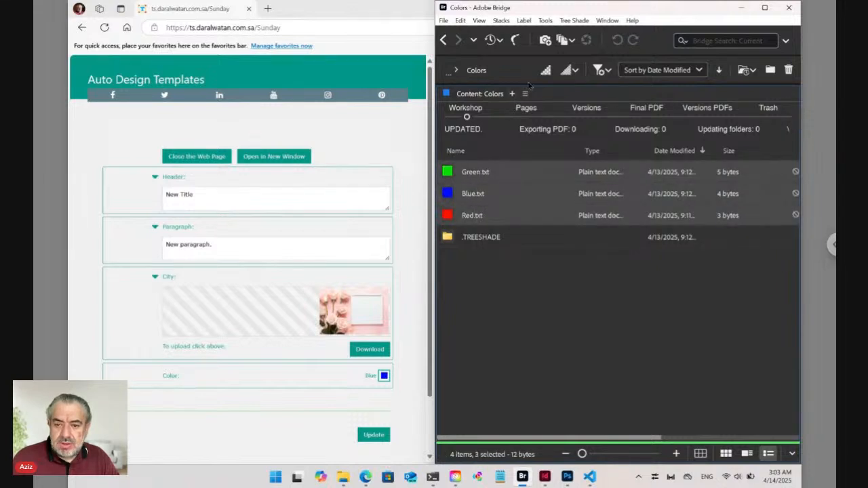
{"action": "left_click", "coordinate": [578, 21]}
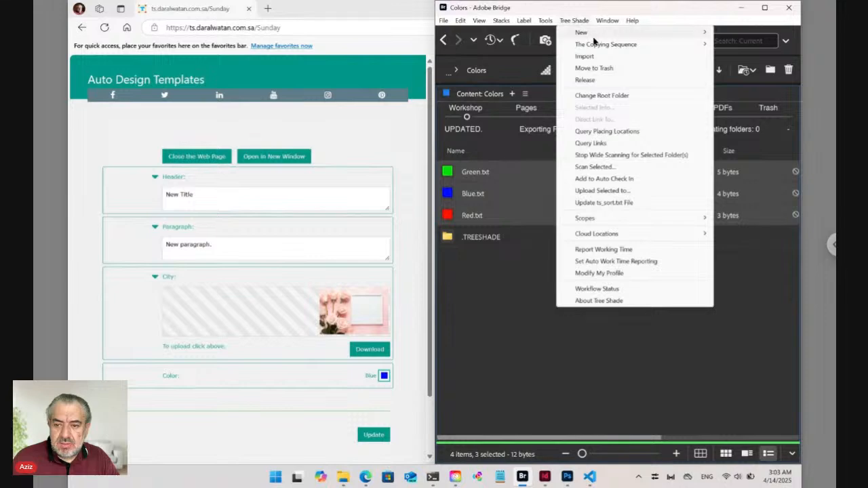
{"action": "mouse_move", "coordinate": [596, 44]}
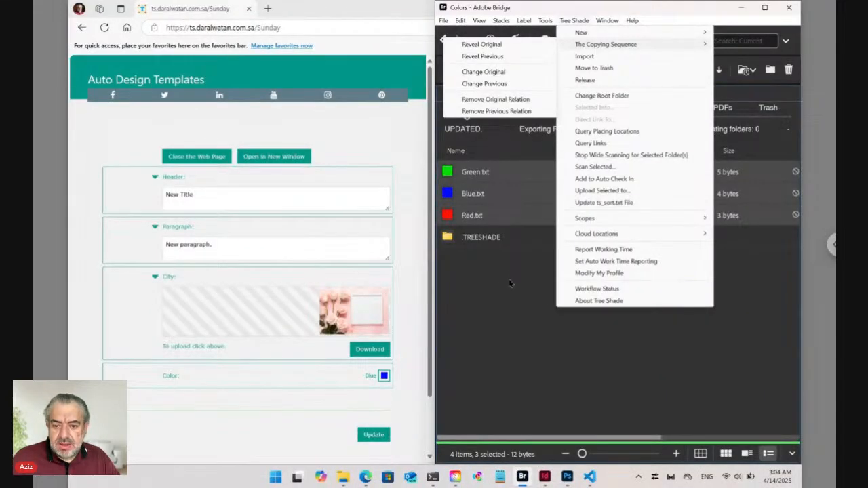
{"action": "left_click", "coordinate": [510, 284]}
{"action": "left_click", "coordinate": [444, 40]}
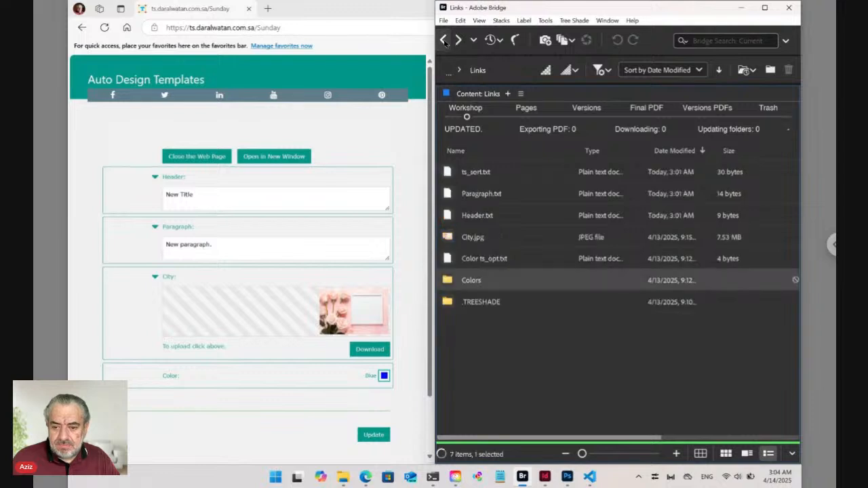
Change the original of Color ts_opt.txt to Red.txt from the Colors folder
{"action": "left_click", "coordinate": [478, 265]}
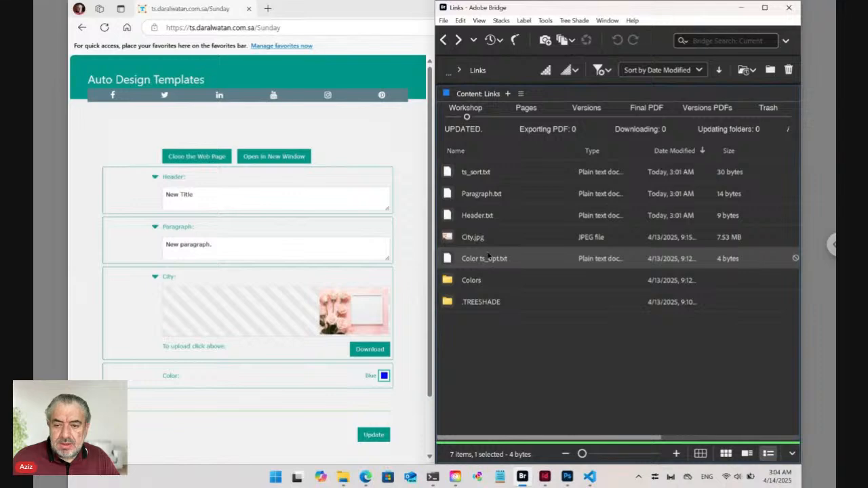
{"action": "left_click", "coordinate": [578, 22]}
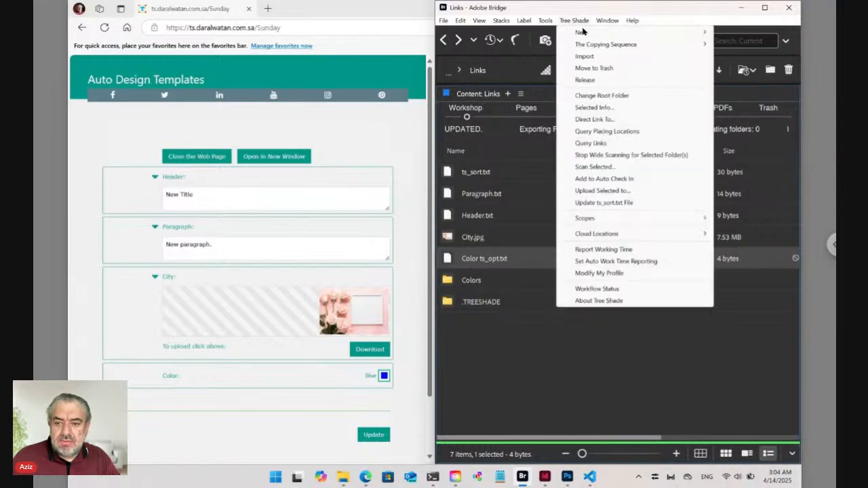
{"action": "mouse_move", "coordinate": [586, 48]}
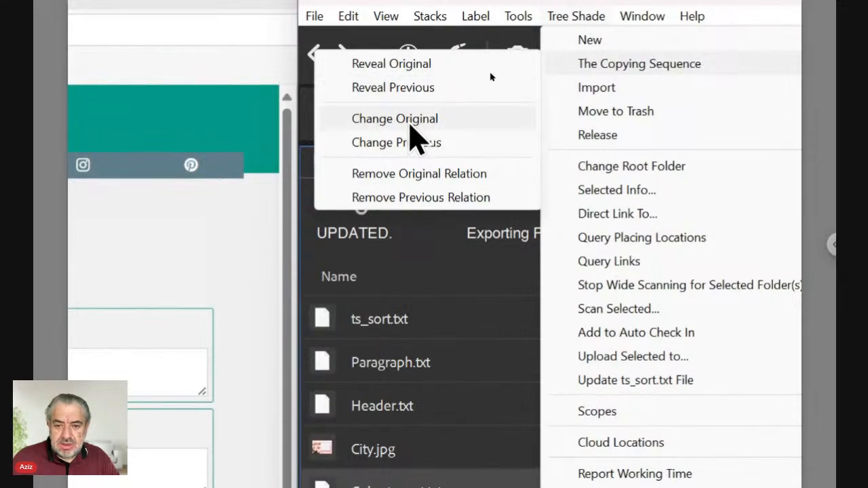
{"action": "left_click", "coordinate": [410, 124]}
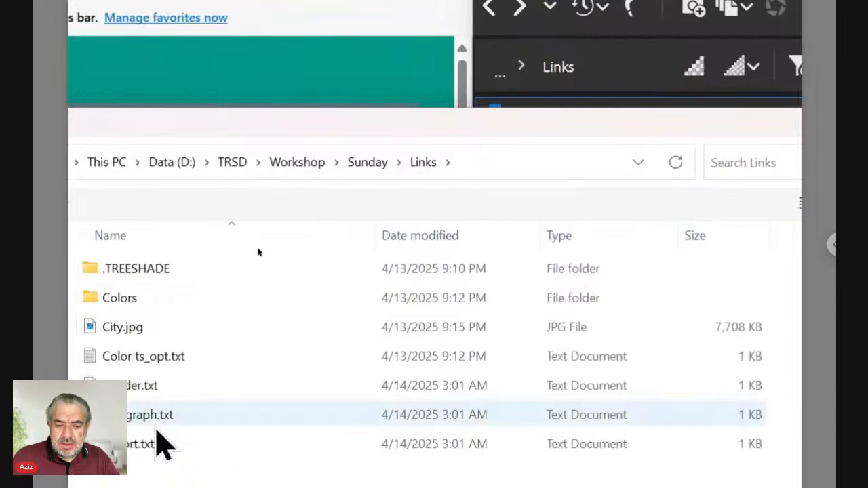
{"action": "double_click", "coordinate": [212, 297]}
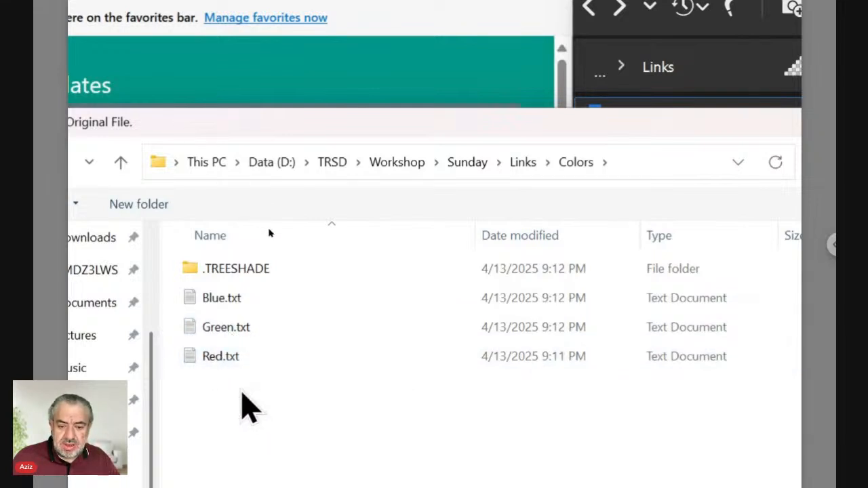
{"action": "left_click", "coordinate": [219, 359]}
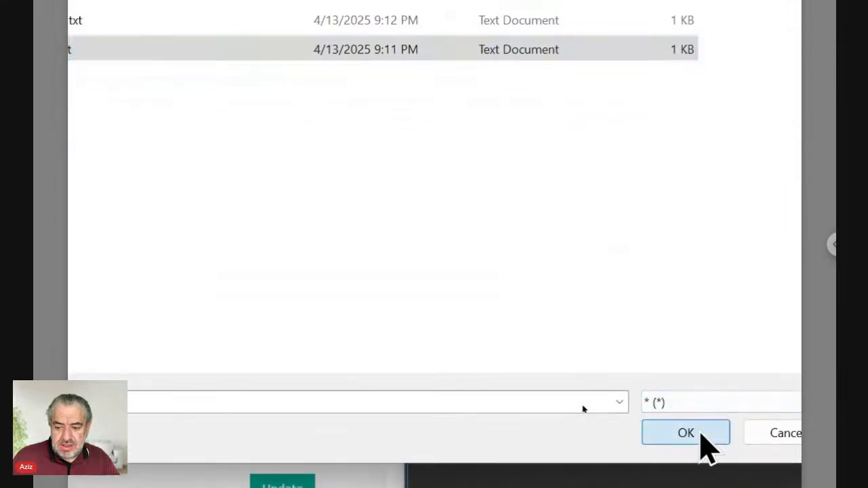
{"action": "left_click", "coordinate": [701, 432]}
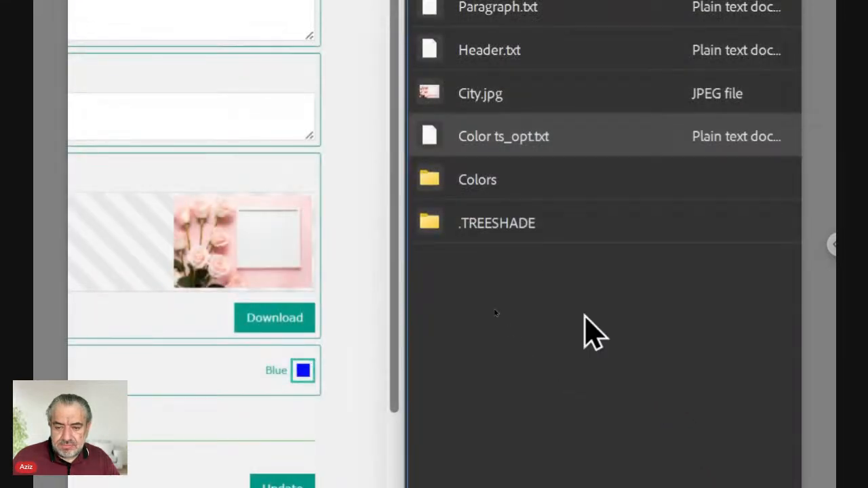
{"action": "left_click", "coordinate": [521, 267]}
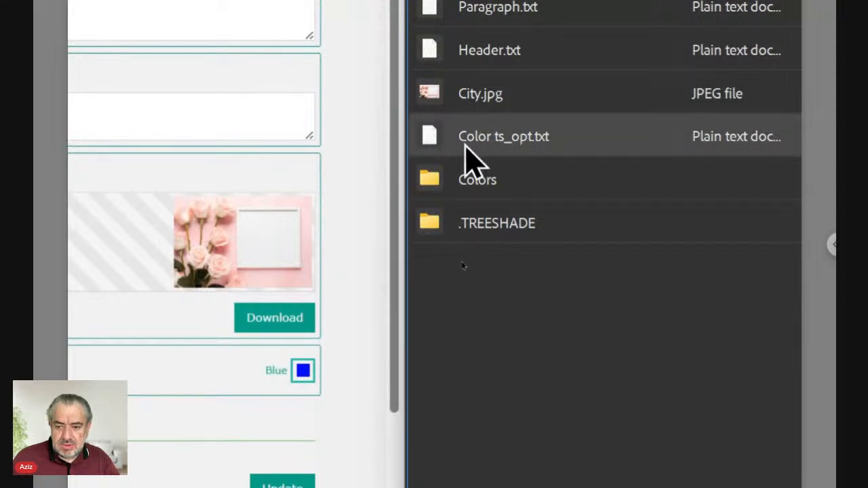
Replace the content of Color ts_opt.txt with red and accept the change
{"action": "double_click", "coordinate": [432, 137]}
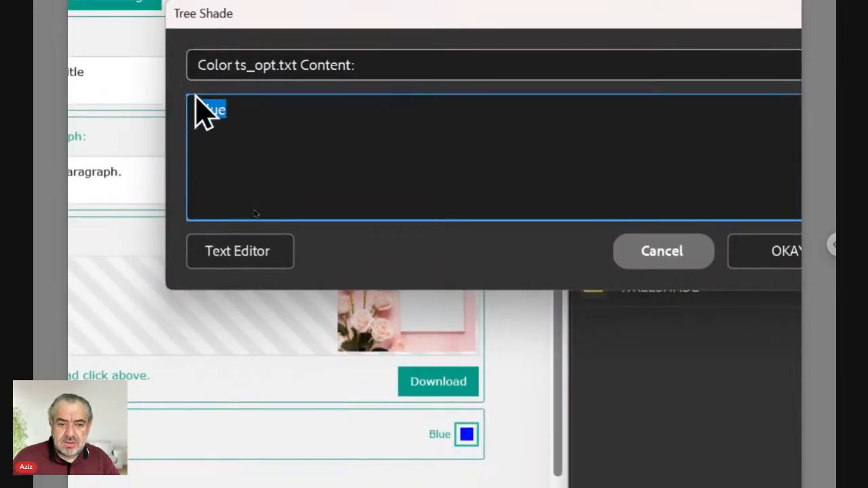
{"action": "type", "text": "red"}
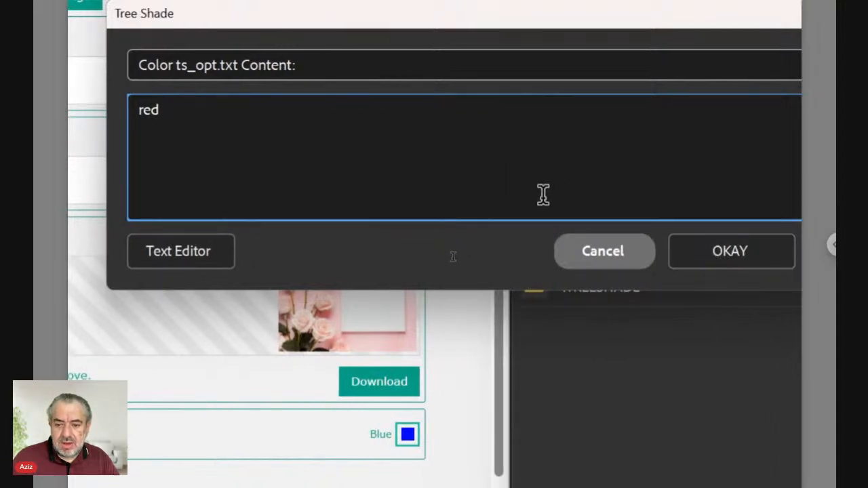
{"action": "left_click", "coordinate": [711, 258]}
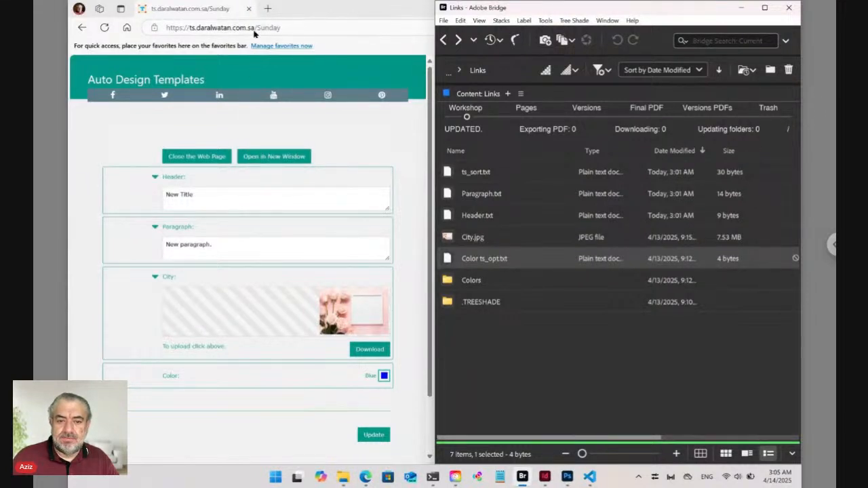
Switch to Edge, reload the Sunday form with its web page opened beside it, and expand the Color options
{"action": "left_click", "coordinate": [251, 27]}
{"action": "key", "text": "Return"}
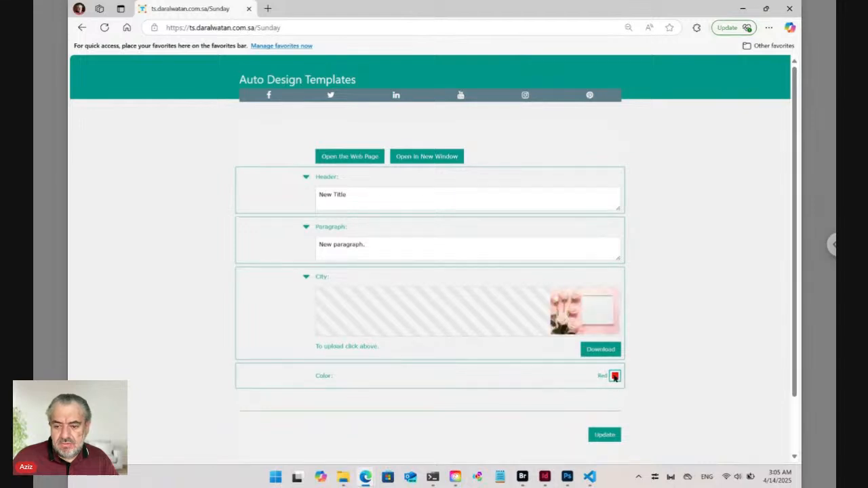
{"action": "left_click", "coordinate": [368, 161]}
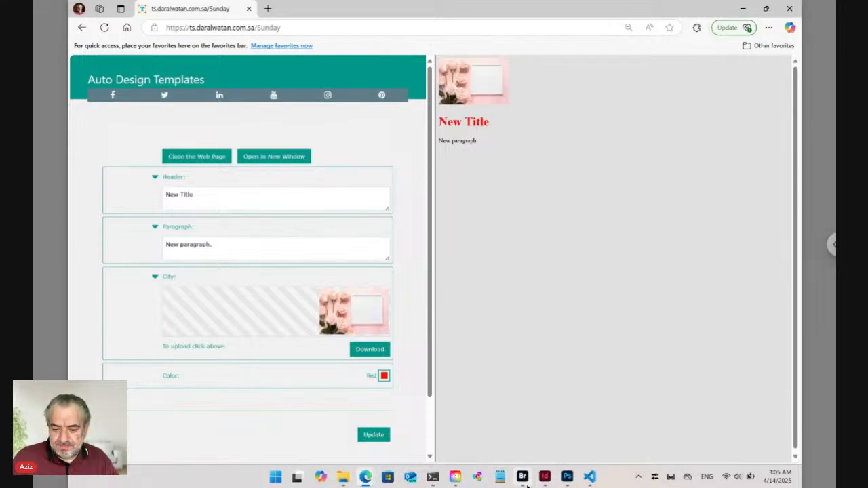
{"action": "mouse_move", "coordinate": [523, 478]}
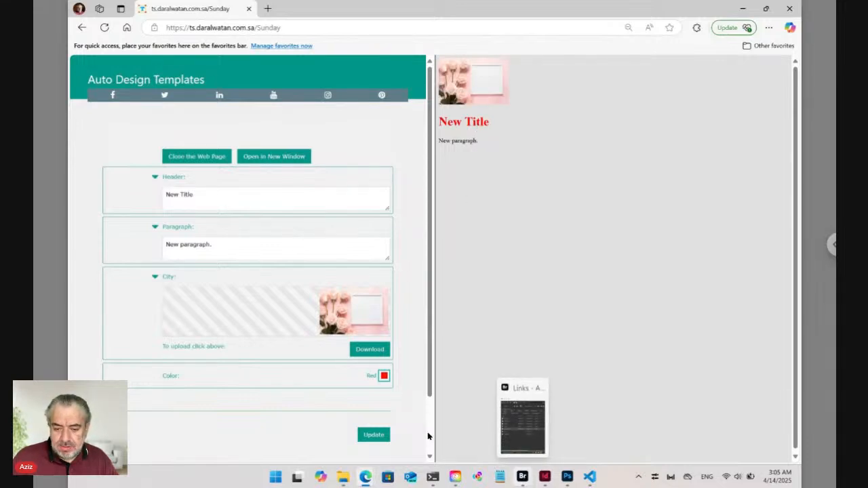
{"action": "left_click", "coordinate": [384, 376]}
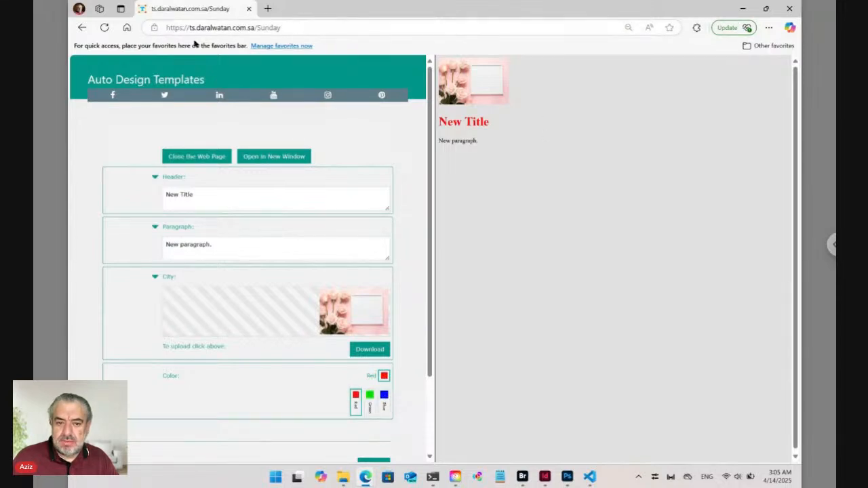
Close the web page preview and arrange Edge side by side with Adobe Bridge, making Bridge the active window
{"action": "left_click", "coordinate": [173, 157]}
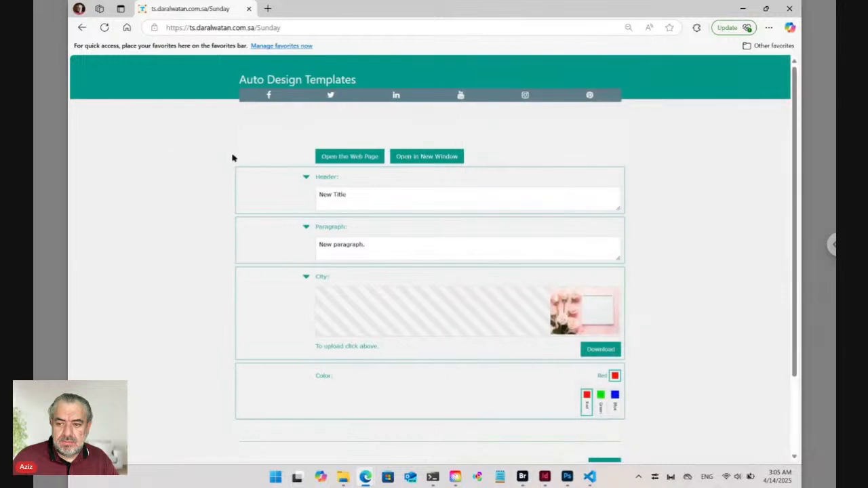
{"action": "mouse_move", "coordinate": [769, 11]}
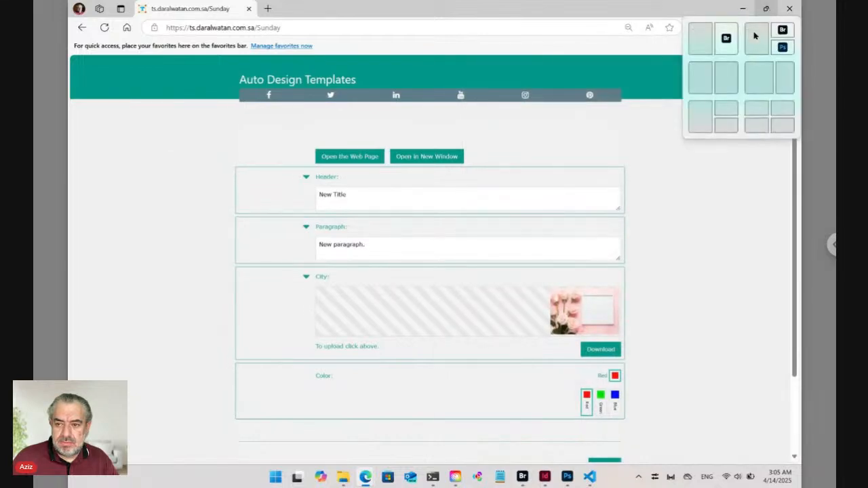
{"action": "left_click", "coordinate": [705, 77]}
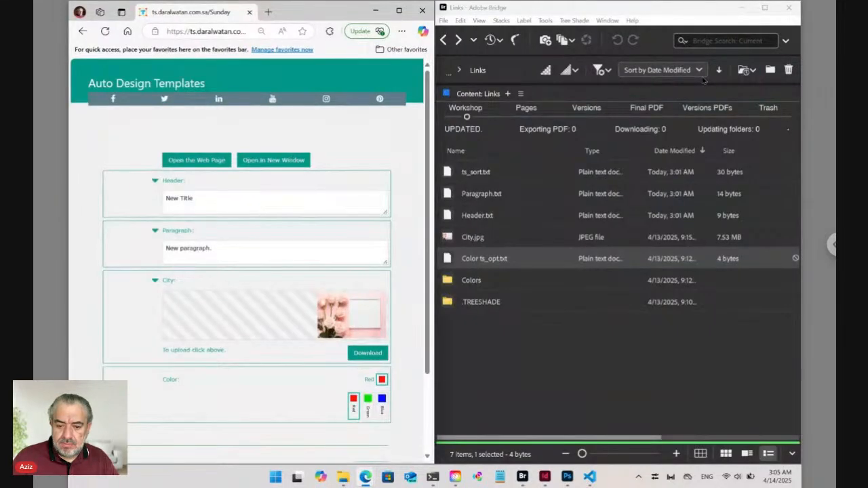
{"action": "left_click", "coordinate": [567, 374]}
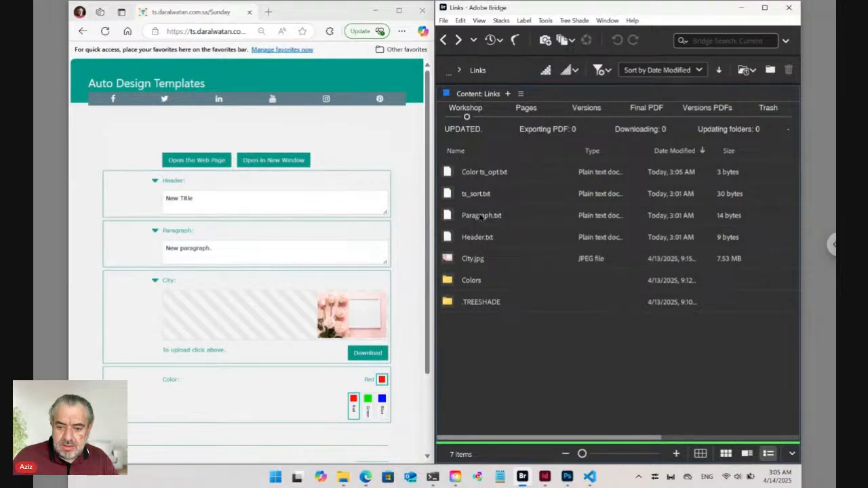
Rename Color ts_opt.txt in the Links folder to Color ts_opt_111.txt
{"action": "left_click", "coordinate": [477, 173]}
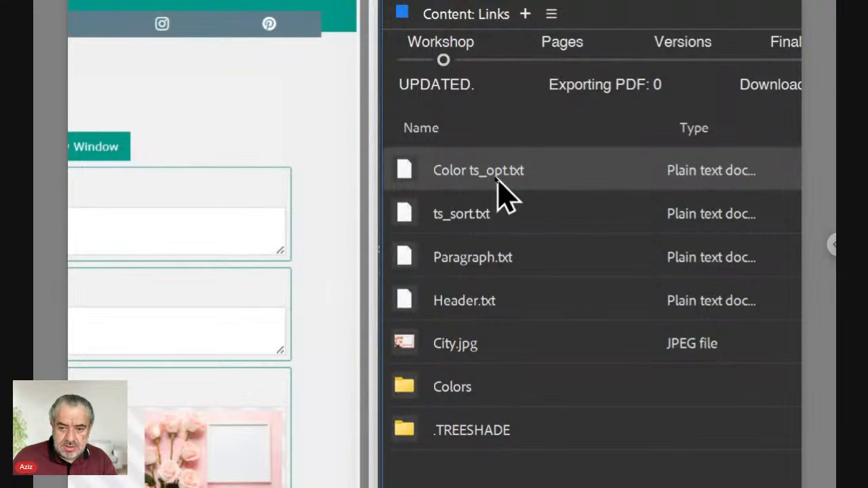
{"action": "left_click", "coordinate": [498, 173]}
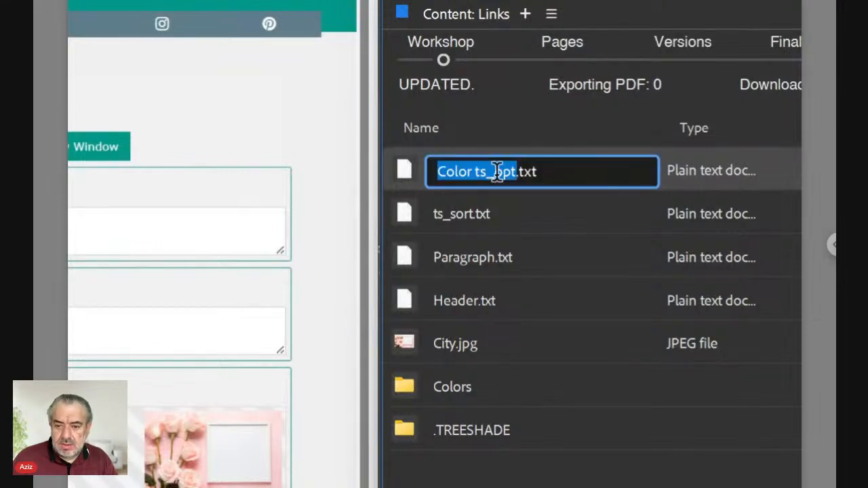
{"action": "key", "text": "Right"}
{"action": "type", "text": "_"}
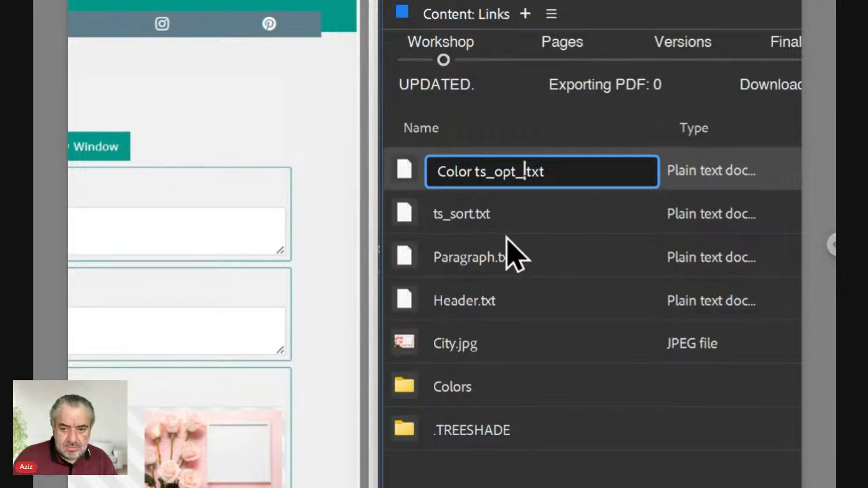
{"action": "key", "text": "BackSpace"}
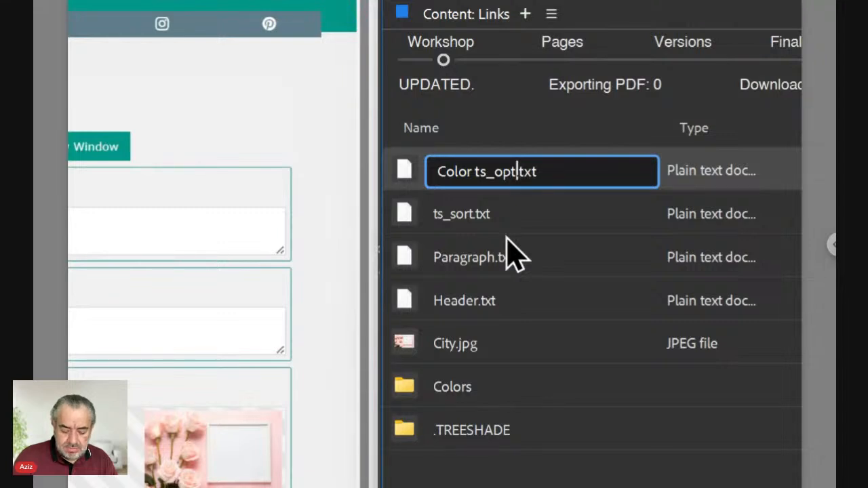
{"action": "type", "text": "_"}
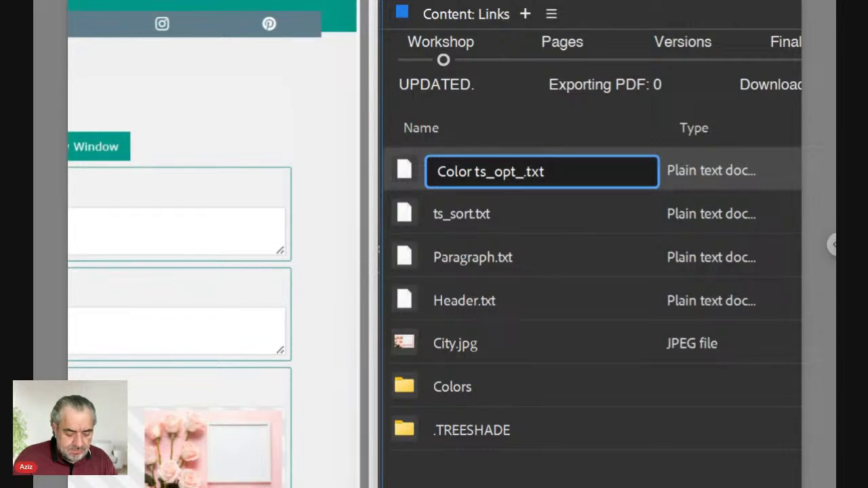
{"action": "type", "text": "111"}
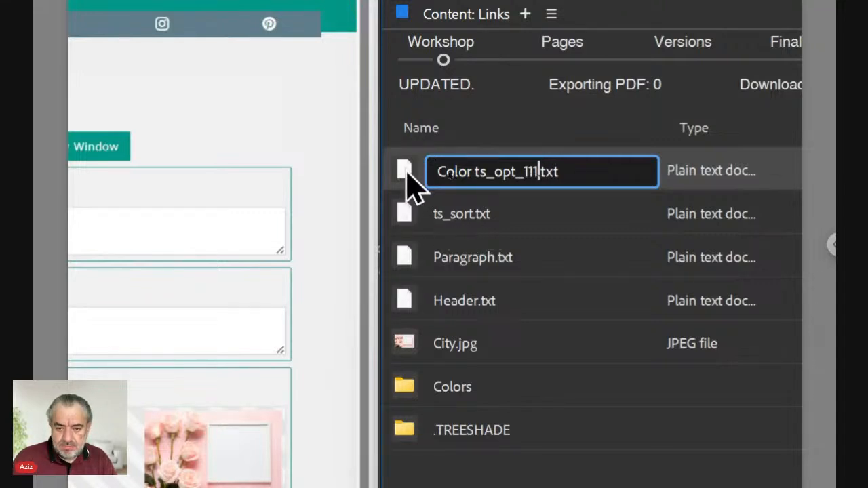
{"action": "key", "text": "Return"}
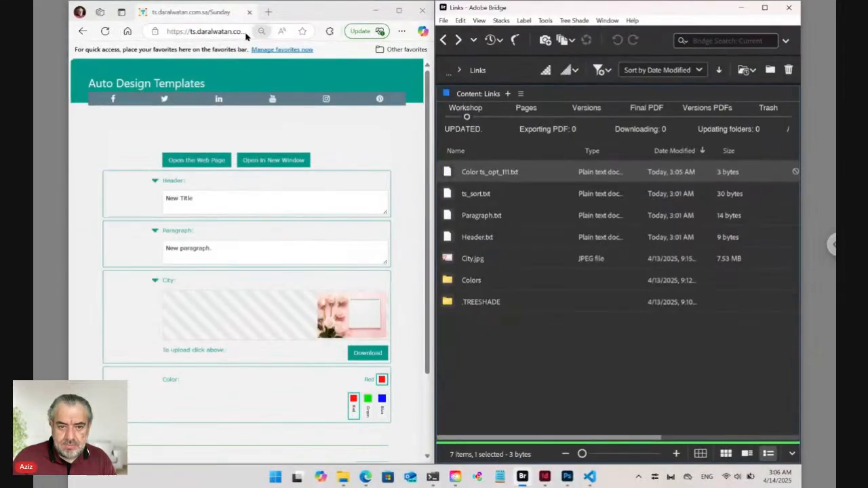
Switch to Edge and reload the Sunday form to check its Color field against the renamed file
{"action": "left_click", "coordinate": [242, 31]}
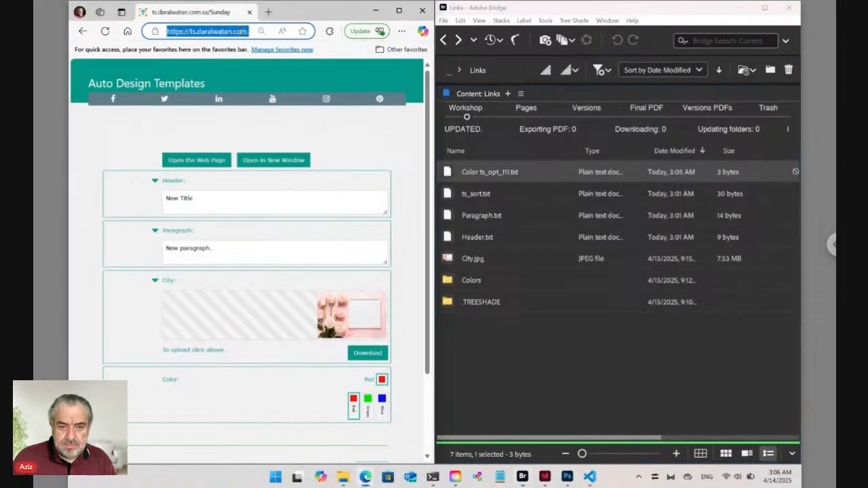
{"action": "key", "text": "Return"}
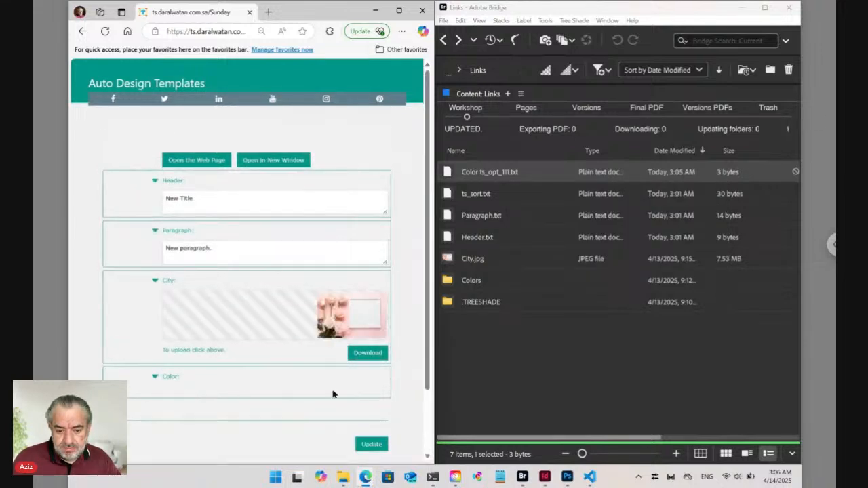
Collapse and expand the Color field of the Sunday form to check it for options
{"action": "left_click", "coordinate": [377, 380]}
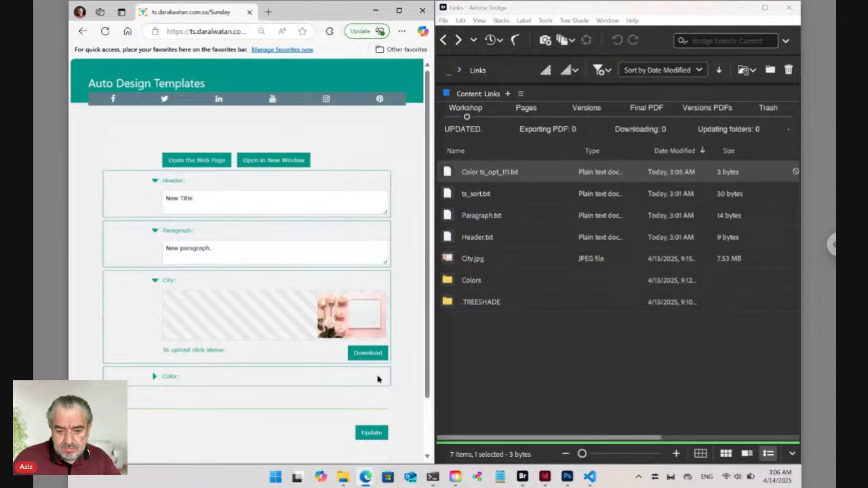
{"action": "left_click", "coordinate": [377, 380]}
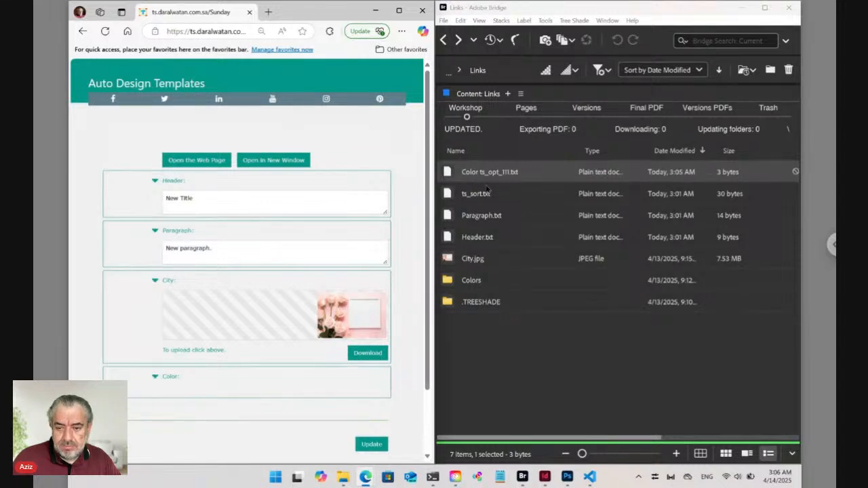
Switch to Adobe Bridge and rename Color ts_opt_111.txt in the Links folder to Color ts_opt111.txt
{"action": "left_click", "coordinate": [502, 173]}
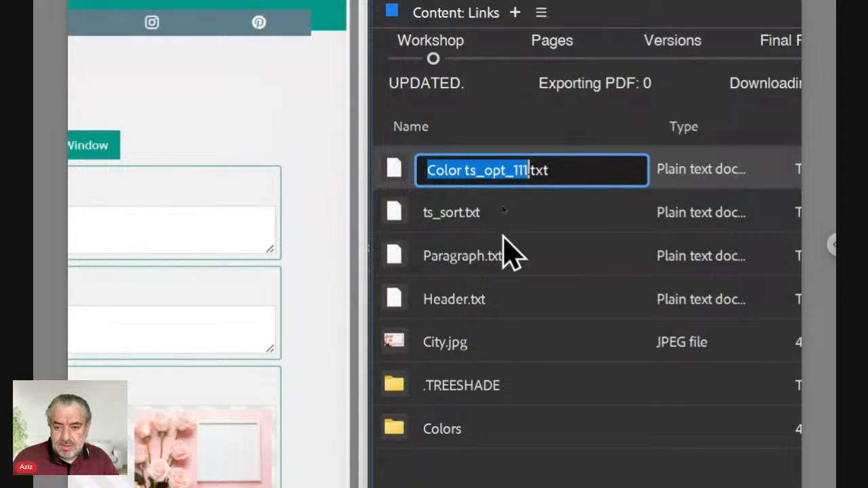
{"action": "key", "text": "Left"}
{"action": "key", "text": "Right"}
{"action": "key", "text": "Right"}
{"action": "key", "text": "Right"}
{"action": "key", "text": "Right"}
{"action": "key", "text": "Right"}
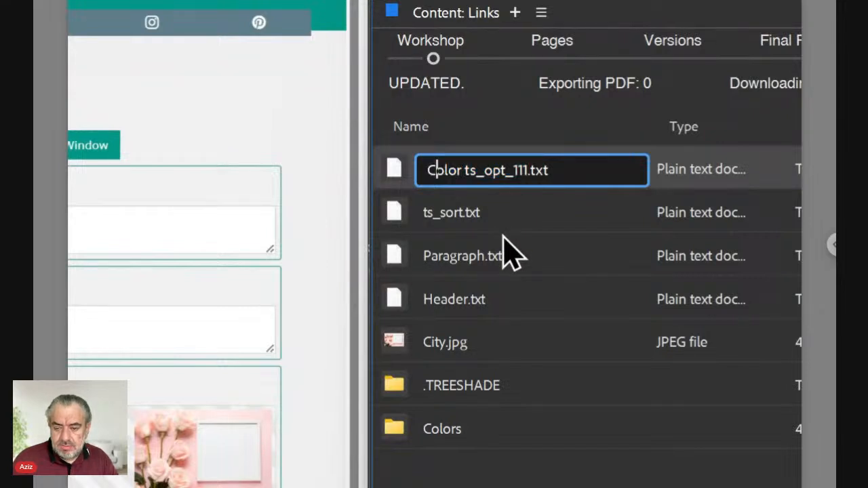
{"action": "key", "text": "Delete"}
{"action": "key", "text": "Right"}
{"action": "key", "text": "shift+Right"}
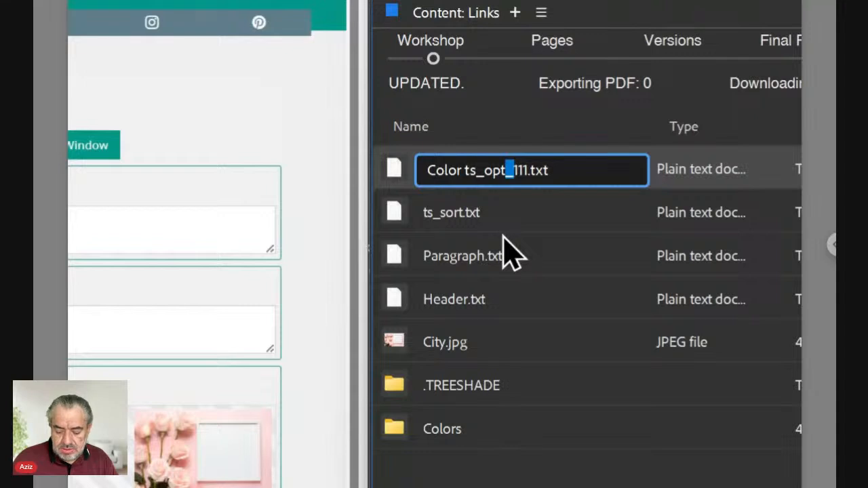
{"action": "key", "text": "Delete"}
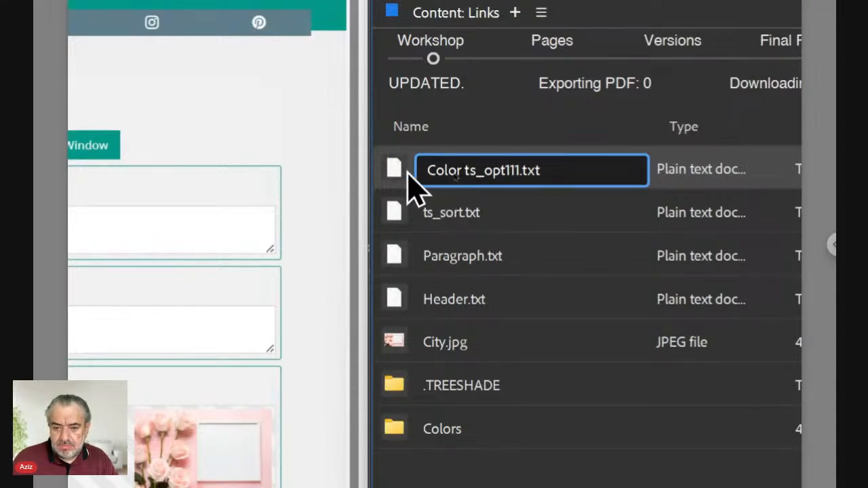
{"action": "key", "text": "Return"}
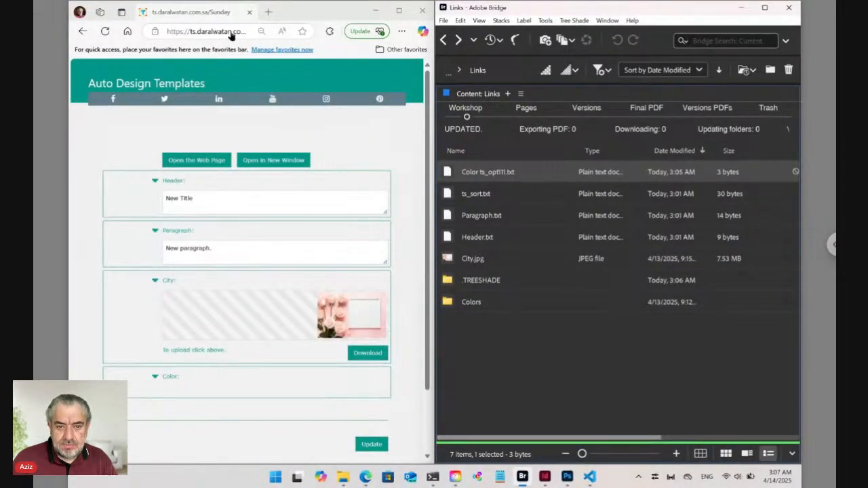
Switch to Edge, reload the Sunday form and check its Color field for options
{"action": "left_click", "coordinate": [229, 31]}
{"action": "key", "text": "Return"}
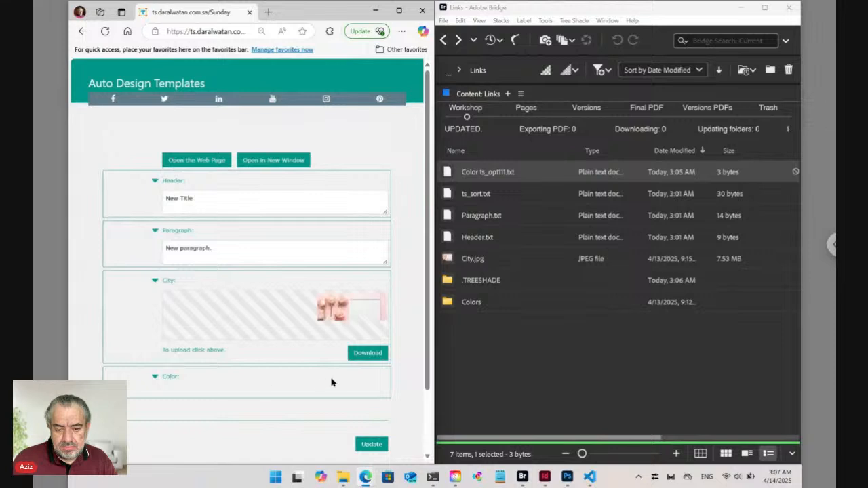
{"action": "left_click", "coordinate": [374, 380]}
{"action": "left_click", "coordinate": [374, 380]}
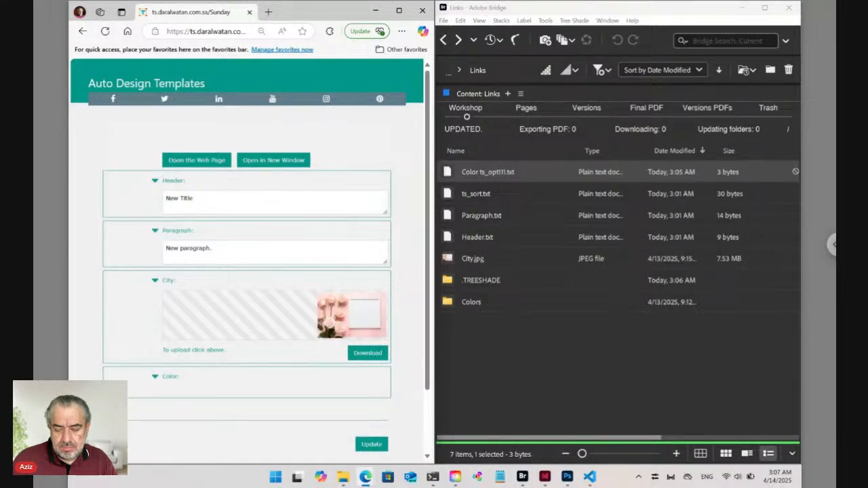
Switch to Adobe Bridge and try to reveal the original of Color ts_opt111.txt through its copying sequence
{"action": "left_click", "coordinate": [507, 349]}
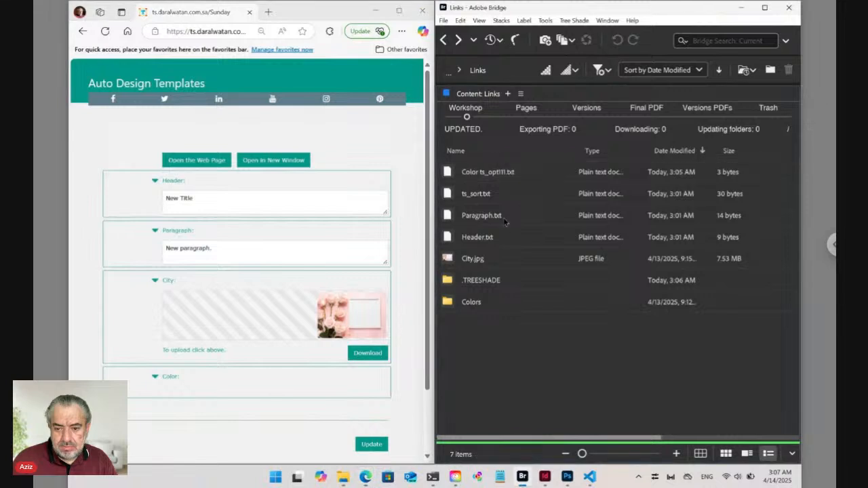
{"action": "left_click", "coordinate": [490, 174]}
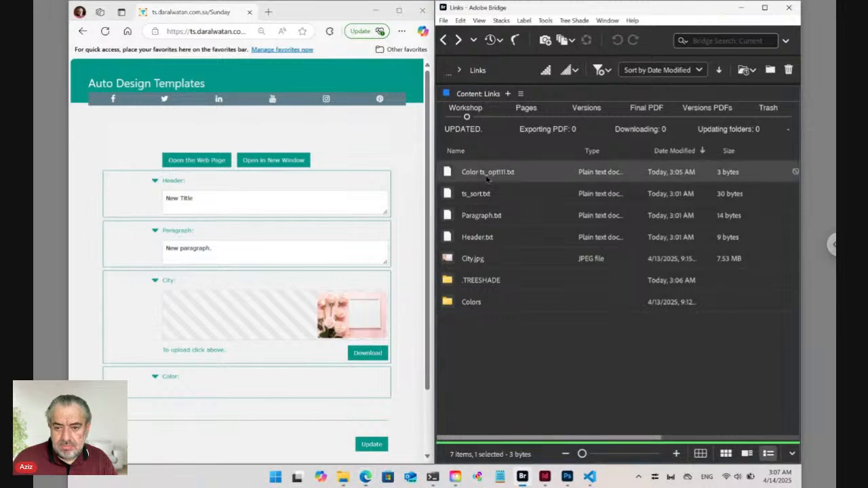
{"action": "left_click", "coordinate": [580, 21]}
{"action": "mouse_move", "coordinate": [585, 46]}
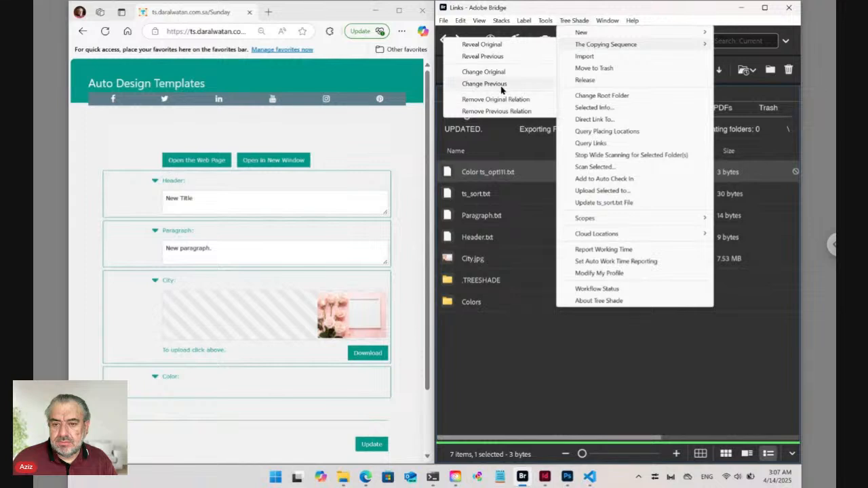
{"action": "left_click", "coordinate": [500, 44]}
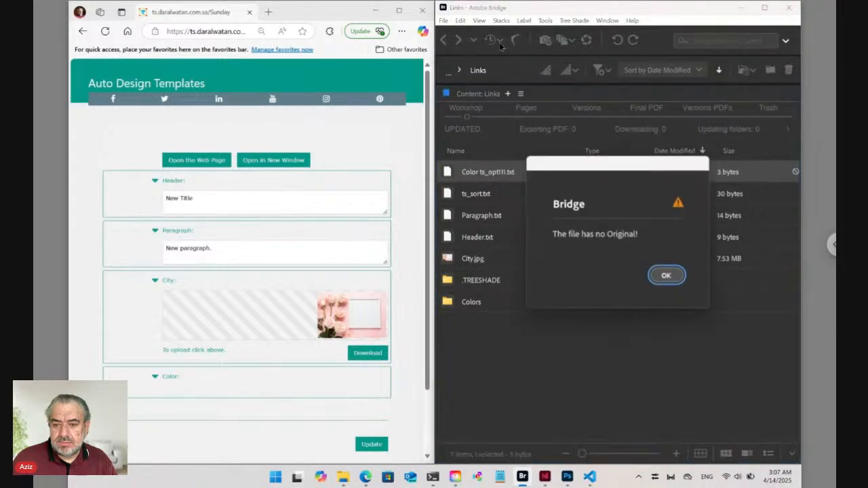
{"action": "left_click", "coordinate": [667, 276]}
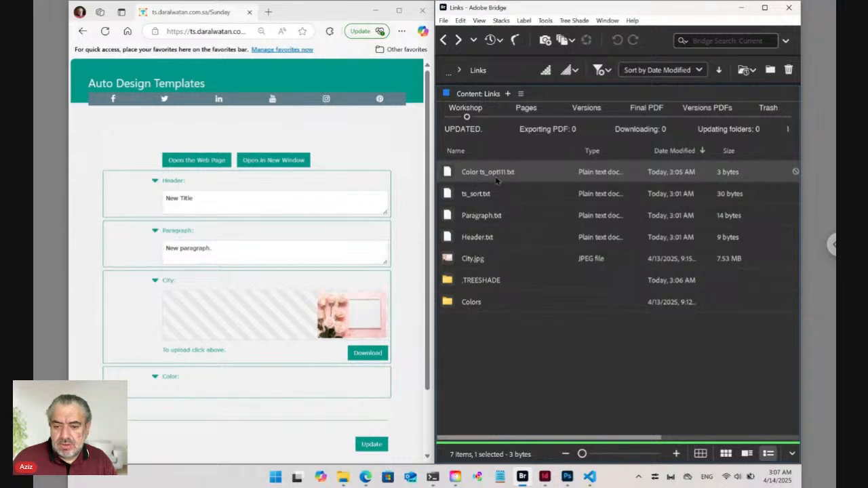
Change the original of Color ts_opt111.txt to Blue.txt from the Colors folder
{"action": "left_click", "coordinate": [573, 21]}
{"action": "mouse_move", "coordinate": [590, 46]}
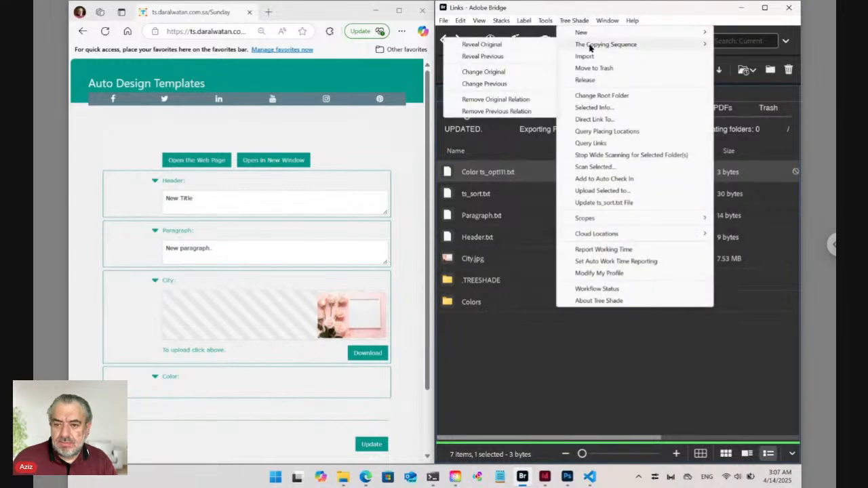
{"action": "left_click", "coordinate": [494, 74]}
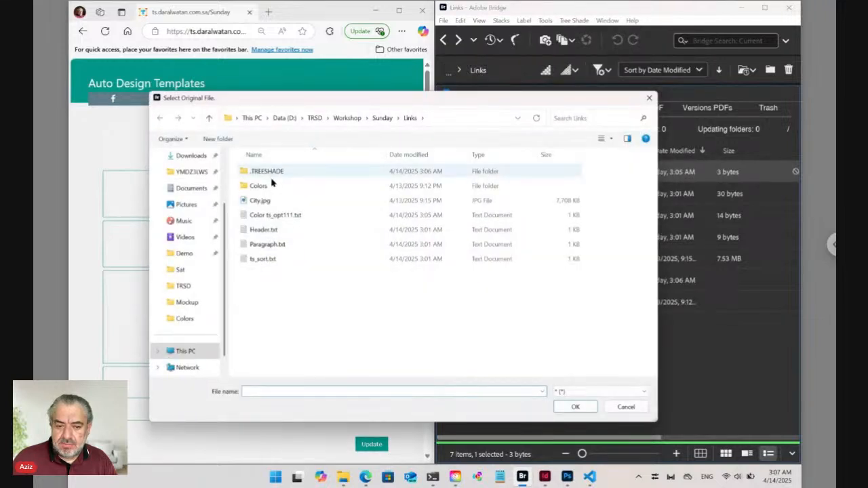
{"action": "left_click", "coordinate": [261, 190]}
{"action": "double_click", "coordinate": [262, 191]}
{"action": "left_click", "coordinate": [262, 190]}
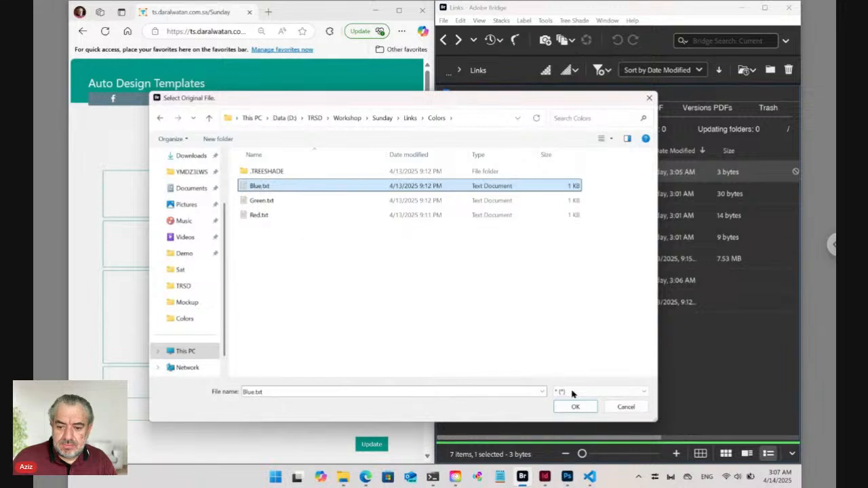
{"action": "left_click", "coordinate": [576, 407]}
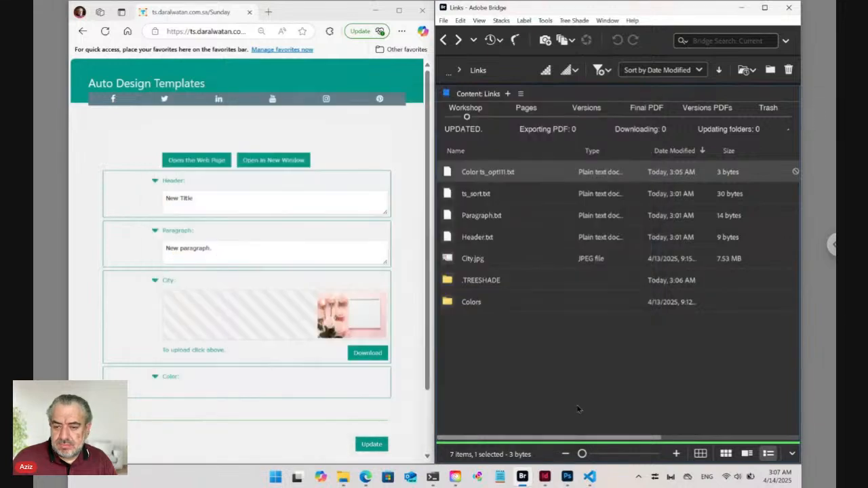
Set the text content of Color ts_opt111.txt to blue
{"action": "double_click", "coordinate": [450, 174]}
{"action": "type", "text": "blue"}
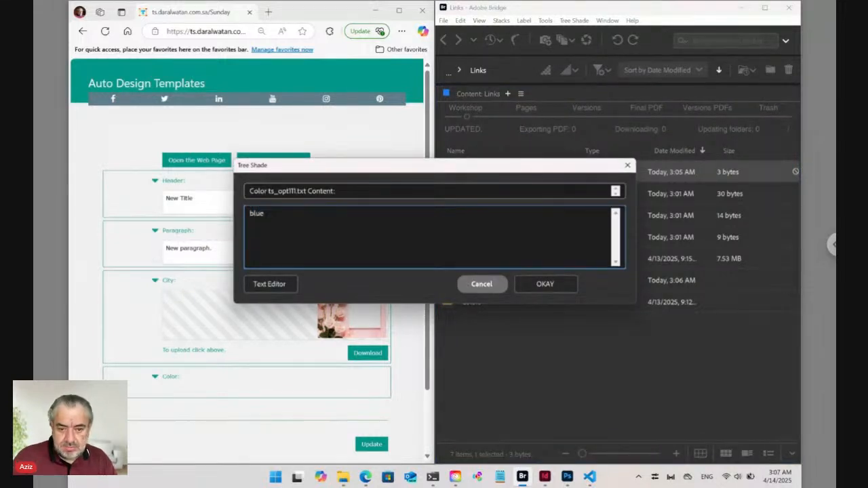
{"action": "left_click", "coordinate": [552, 285]}
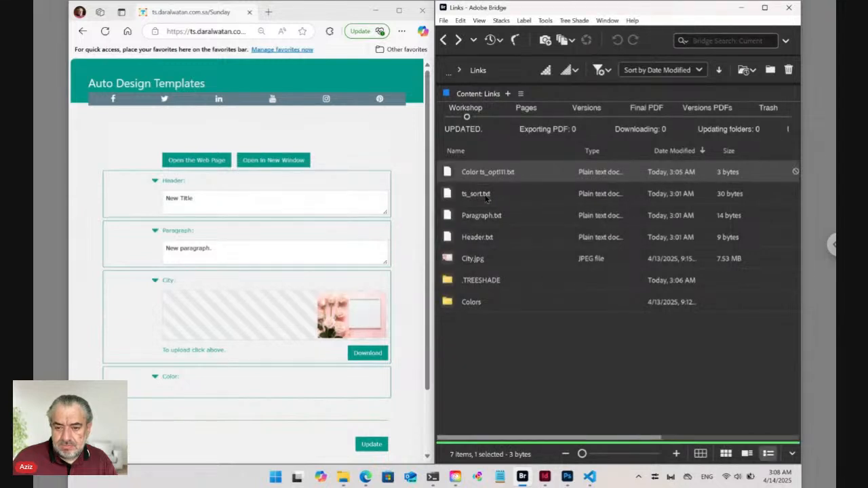
Switch to Edge, reload the Sunday form and expand the Color options
{"action": "left_click", "coordinate": [233, 31]}
{"action": "key", "text": "Return"}
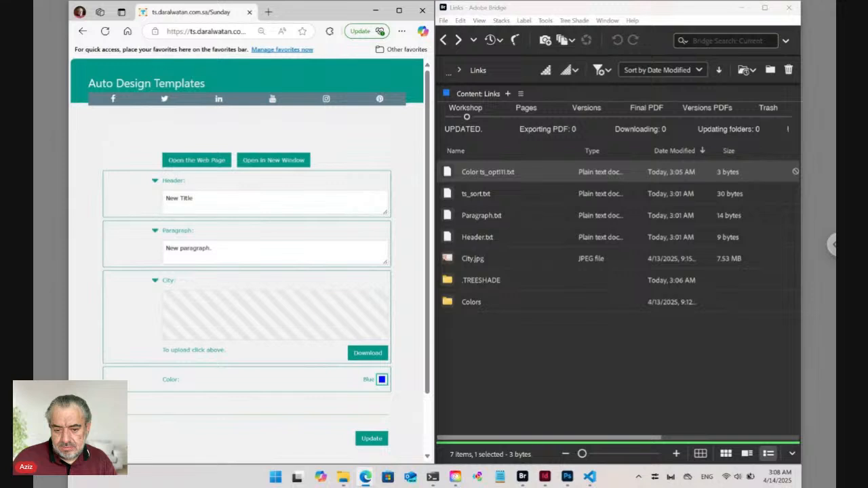
{"action": "left_click", "coordinate": [382, 380]}
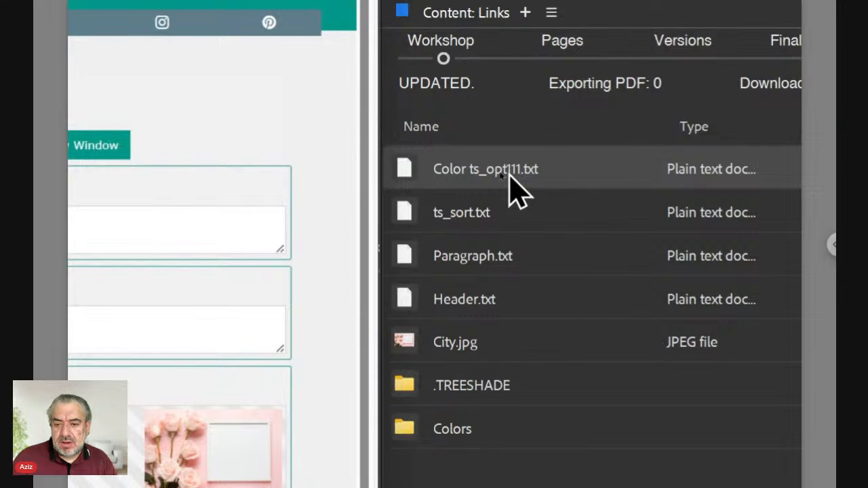
Switch to Adobe Bridge and rename Color ts_opt111.txt back to Color ts_opt_111.txt
{"action": "left_click", "coordinate": [508, 172]}
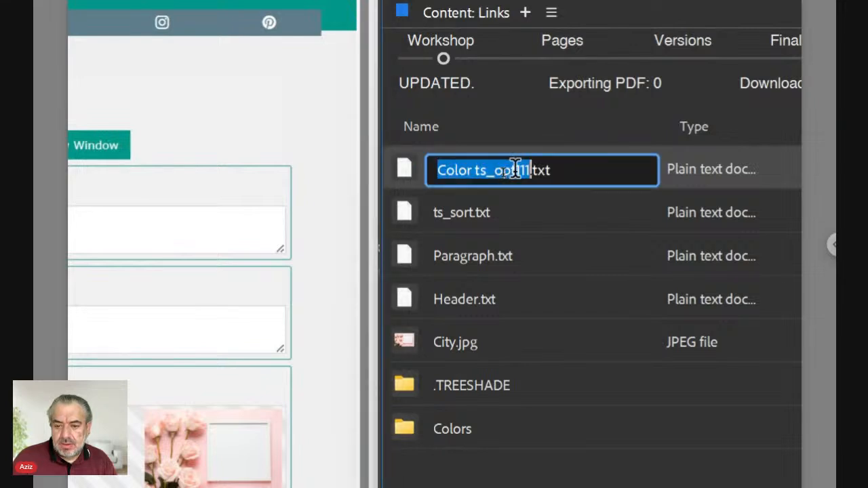
{"action": "left_click", "coordinate": [515, 170]}
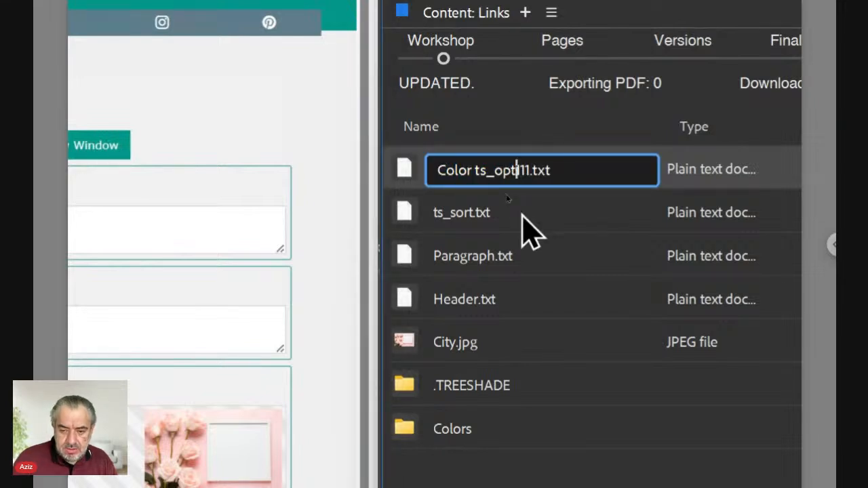
{"action": "type", "text": "_"}
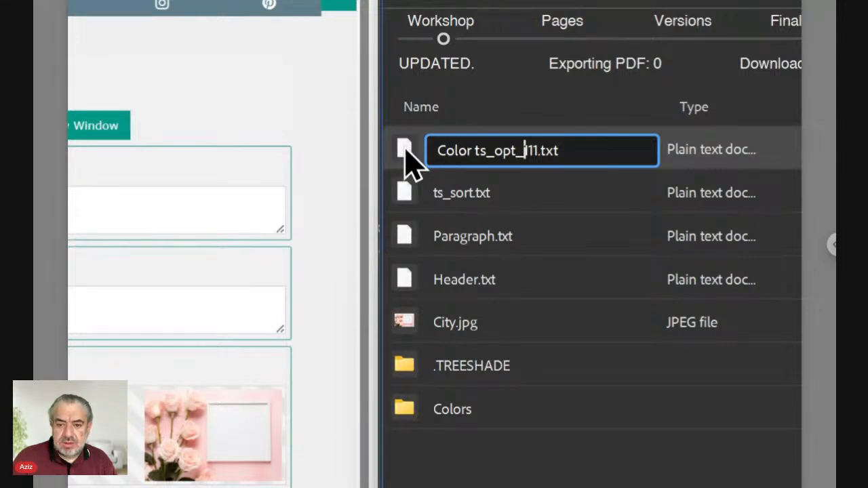
{"action": "key", "text": "Return"}
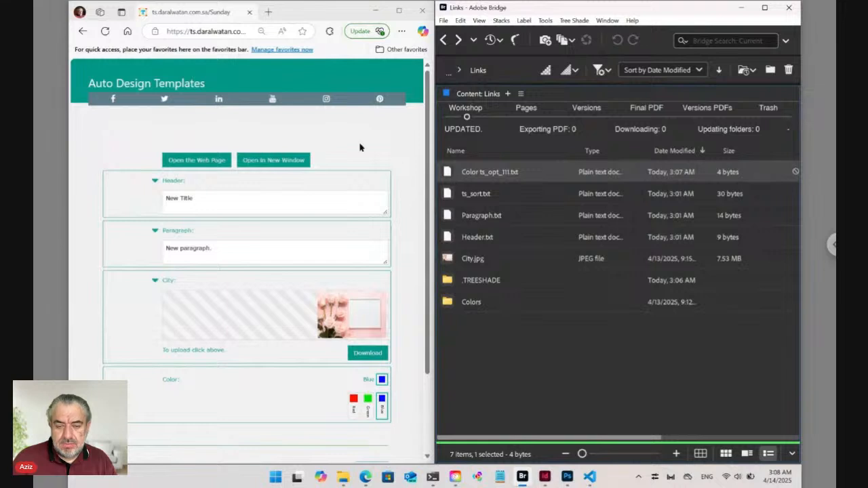
Switch to Edge, reload the Sunday form and check the Color field against the restored file name
{"action": "left_click", "coordinate": [214, 30]}
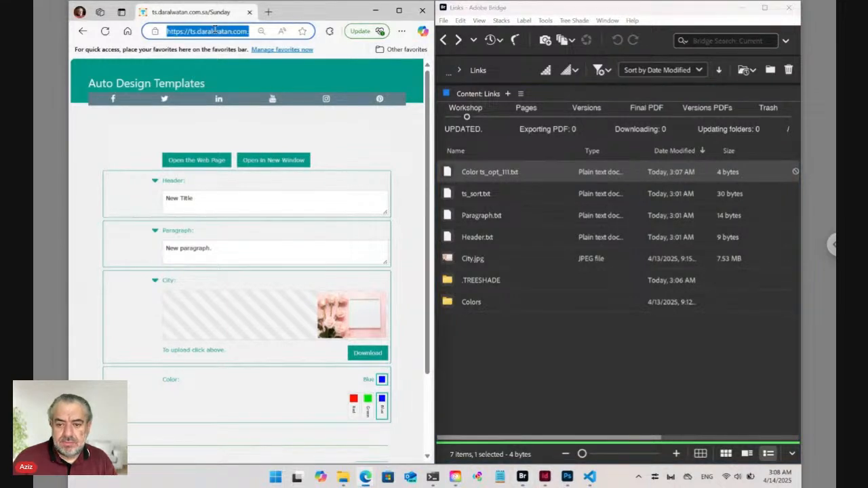
{"action": "key", "text": "Return"}
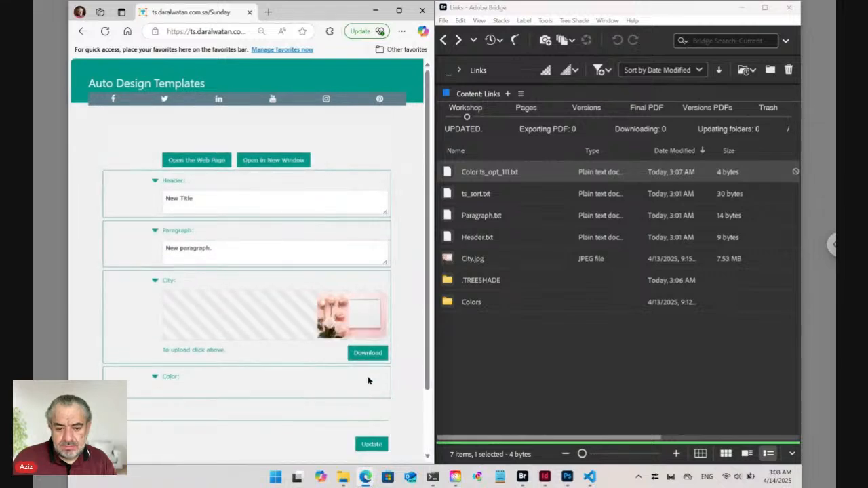
{"action": "left_click", "coordinate": [380, 382]}
{"action": "left_click", "coordinate": [380, 381]}
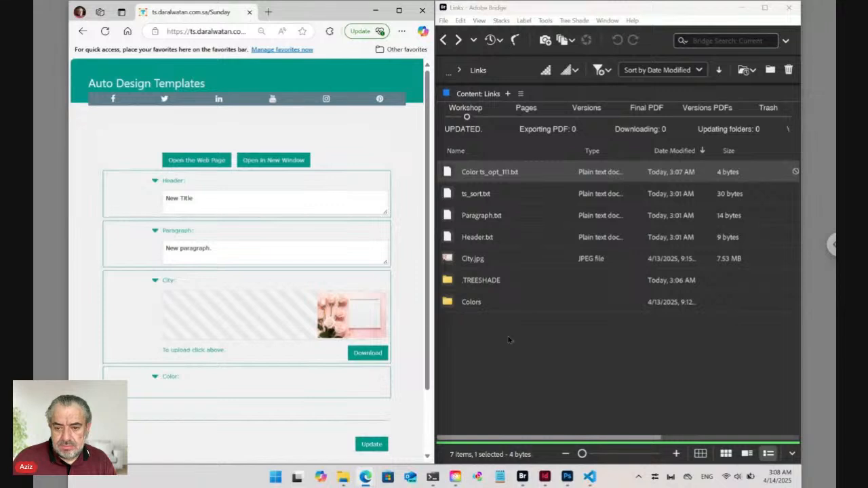
Switch to Adobe Bridge and try to reveal the original of Color ts_opt_111.txt through its copying sequence
{"action": "left_click", "coordinate": [513, 383]}
{"action": "left_click", "coordinate": [488, 178]}
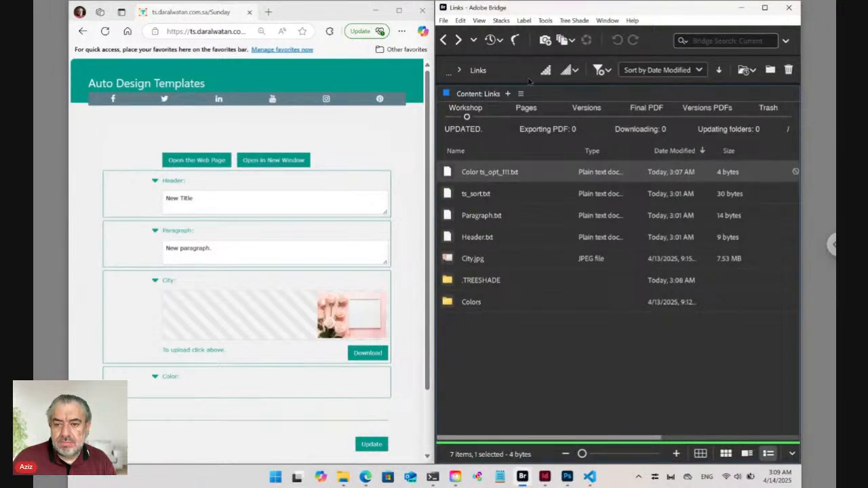
{"action": "left_click", "coordinate": [574, 21]}
{"action": "mouse_move", "coordinate": [587, 46]}
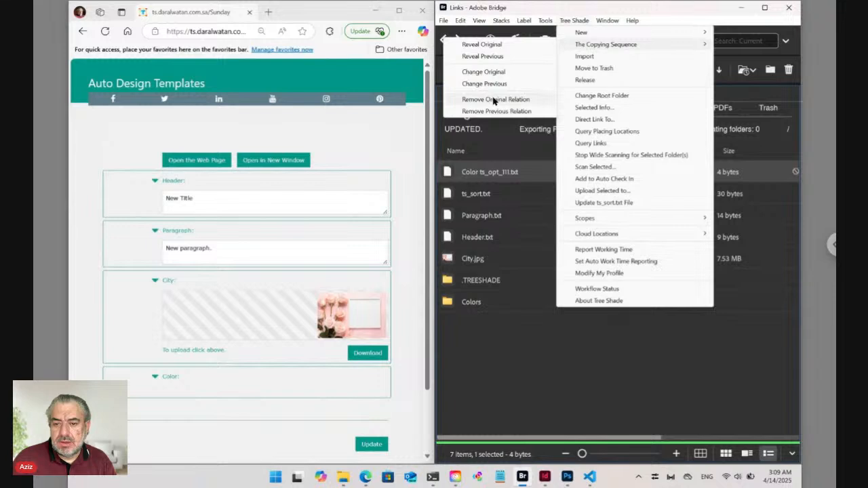
{"action": "left_click", "coordinate": [496, 46]}
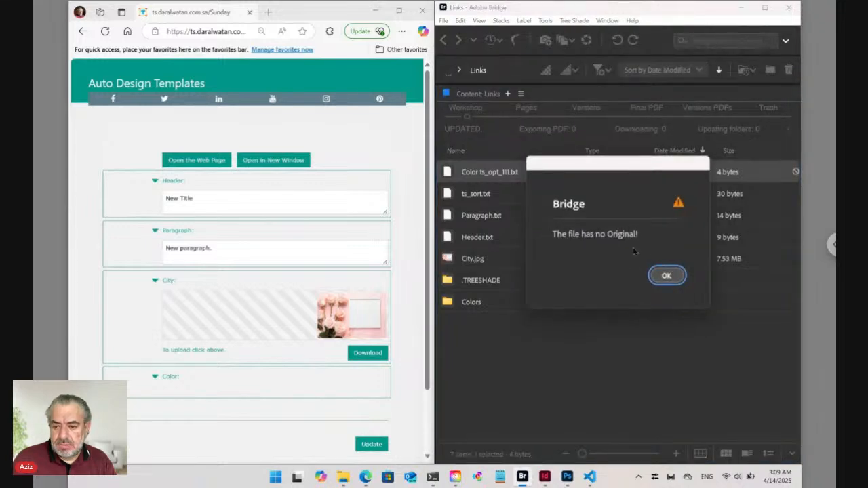
{"action": "left_click", "coordinate": [666, 276]}
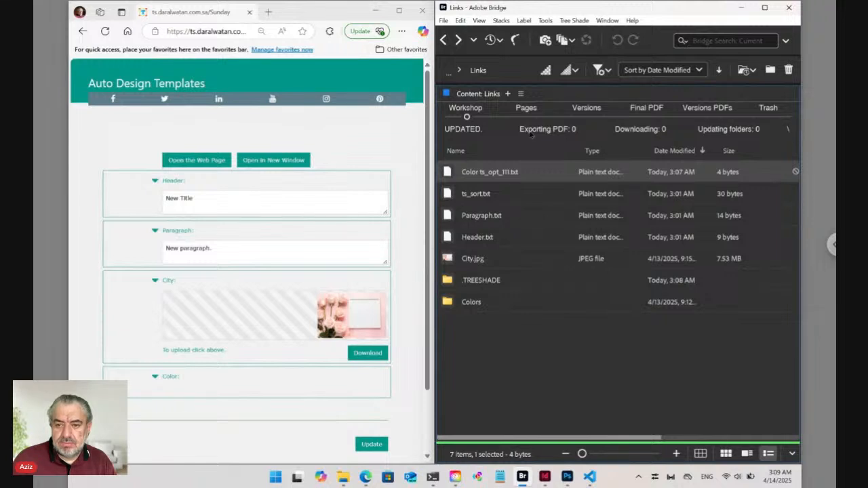
Change the original of Color ts_opt_111.txt to Blue.txt in the Colors folder through its copying sequence
{"action": "left_click", "coordinate": [576, 22]}
{"action": "mouse_move", "coordinate": [584, 46]}
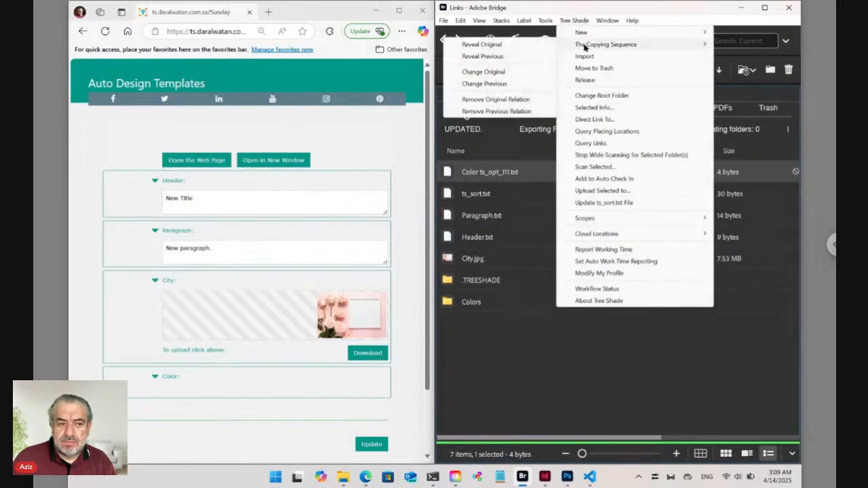
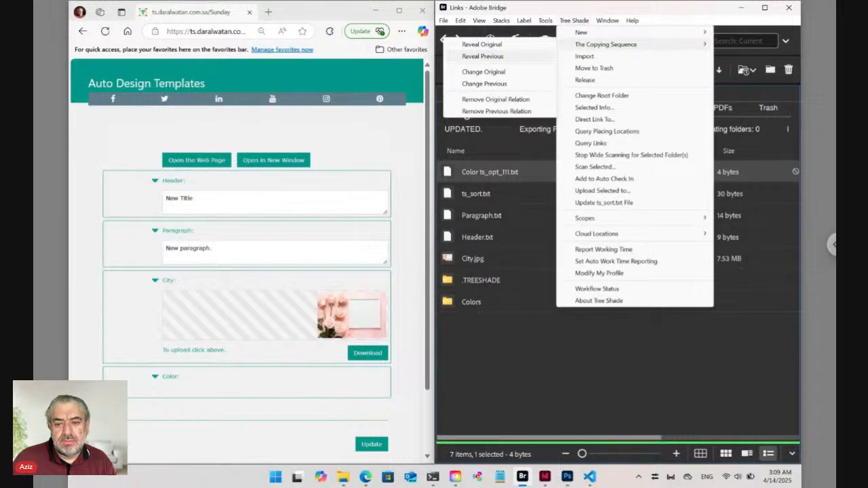
{"action": "left_click", "coordinate": [490, 72]}
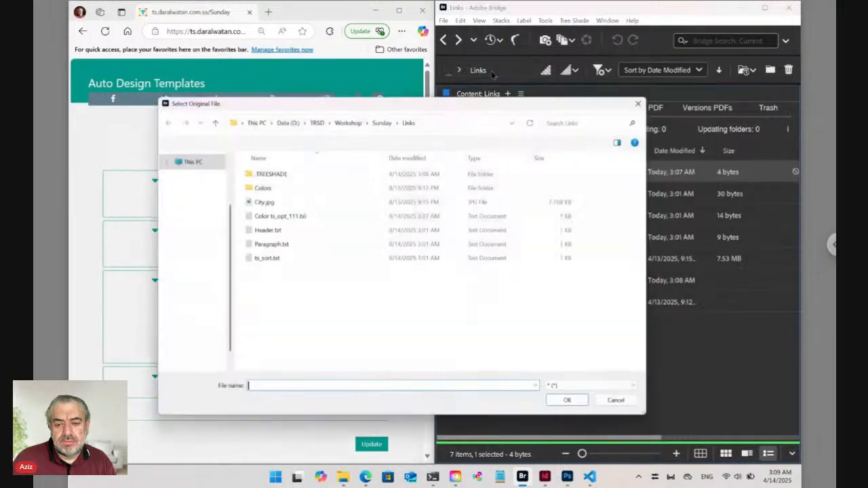
{"action": "left_click", "coordinate": [274, 188]}
{"action": "double_click", "coordinate": [274, 188]}
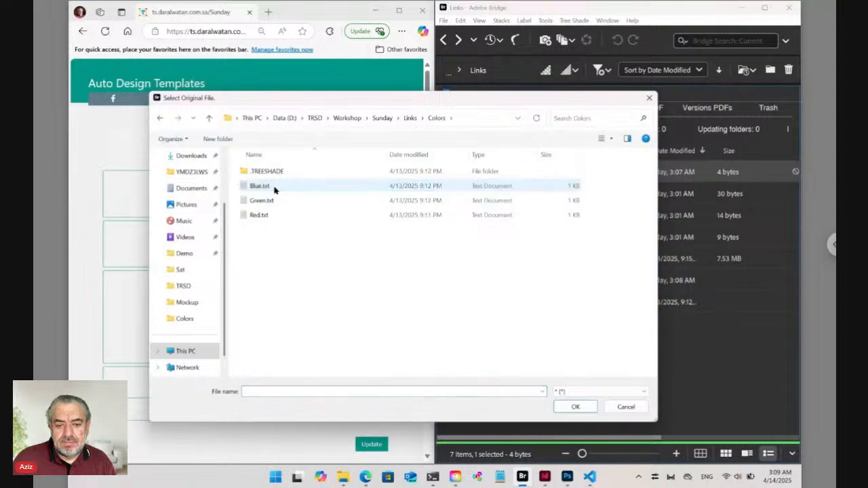
{"action": "left_click", "coordinate": [275, 188]}
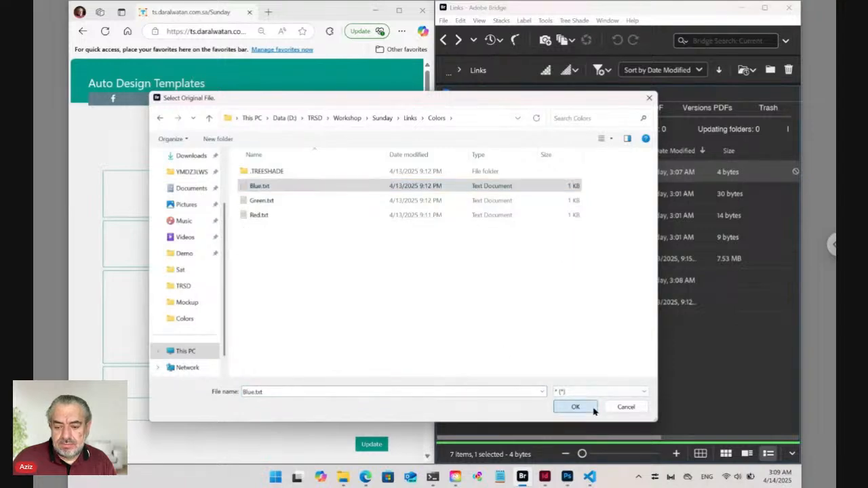
{"action": "left_click", "coordinate": [588, 408]}
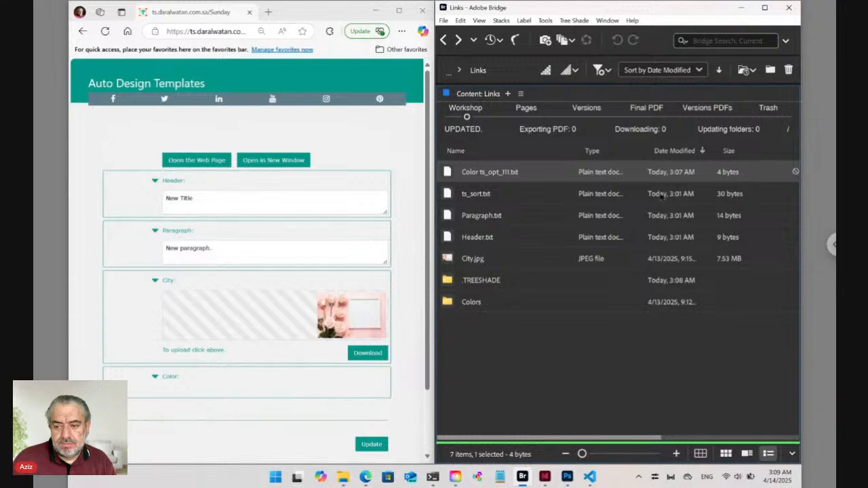
Narrow the Name column and rename Color ts_opt_111.txt as Color ts_opt_100.txt
{"action": "left_click_drag", "start_coordinate": [575, 152], "coordinate": [552, 154]}
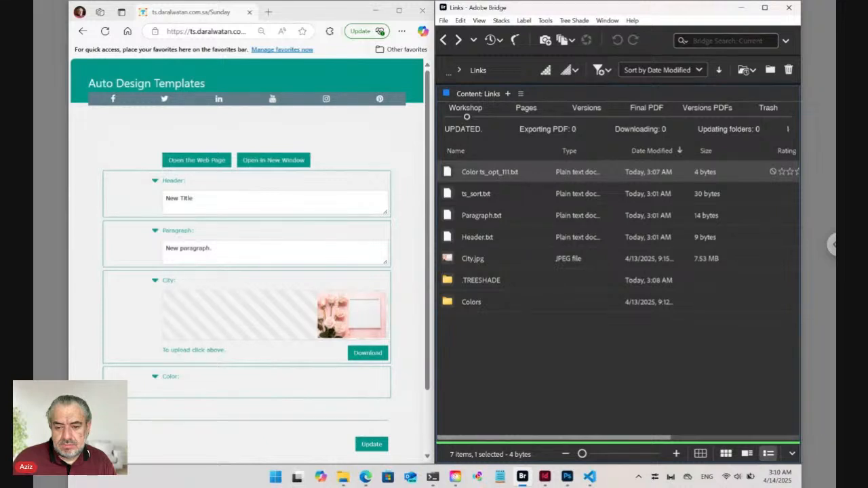
{"action": "left_click", "coordinate": [489, 172]}
{"action": "left_click", "coordinate": [507, 173]}
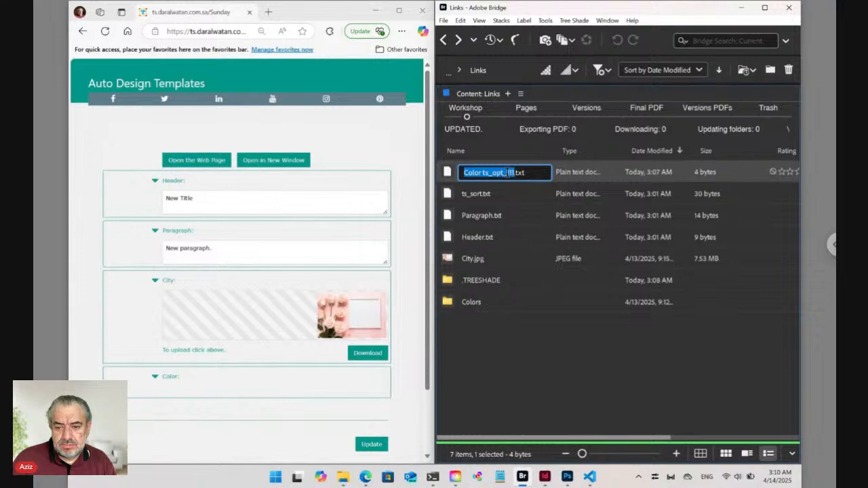
{"action": "key", "text": "Right"}
{"action": "key", "text": "shift+Right"}
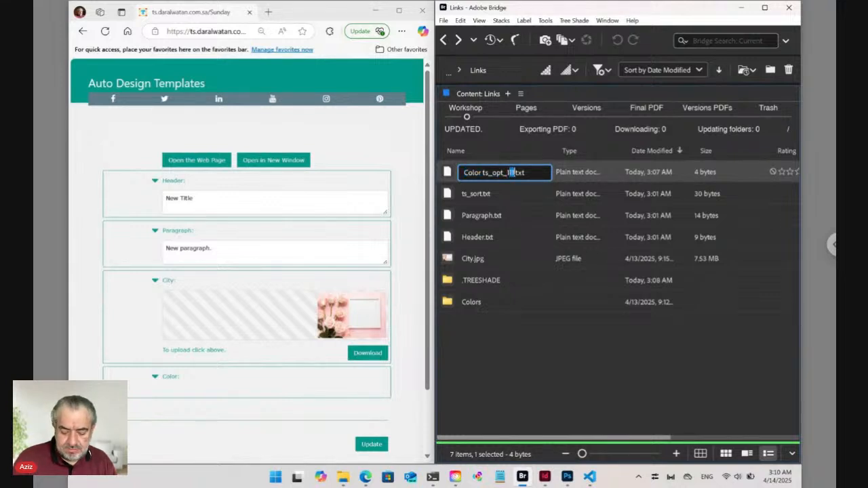
{"action": "type", "text": "00"}
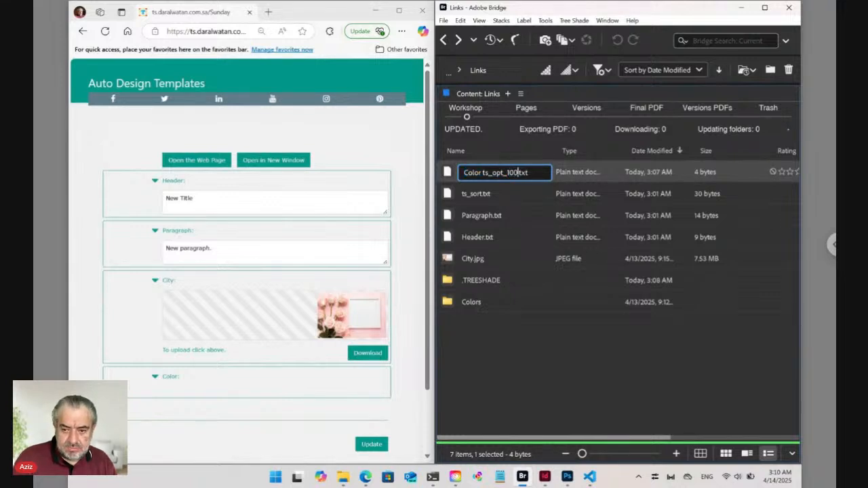
{"action": "left_click", "coordinate": [448, 174]}
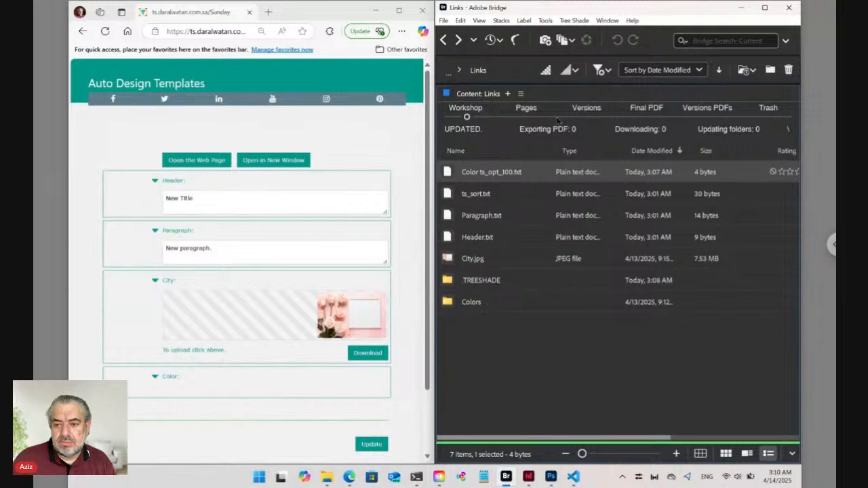
Reveal the original of Color ts_opt_100.txt through its copying sequence, and return to the Links folder
{"action": "left_click", "coordinate": [583, 22]}
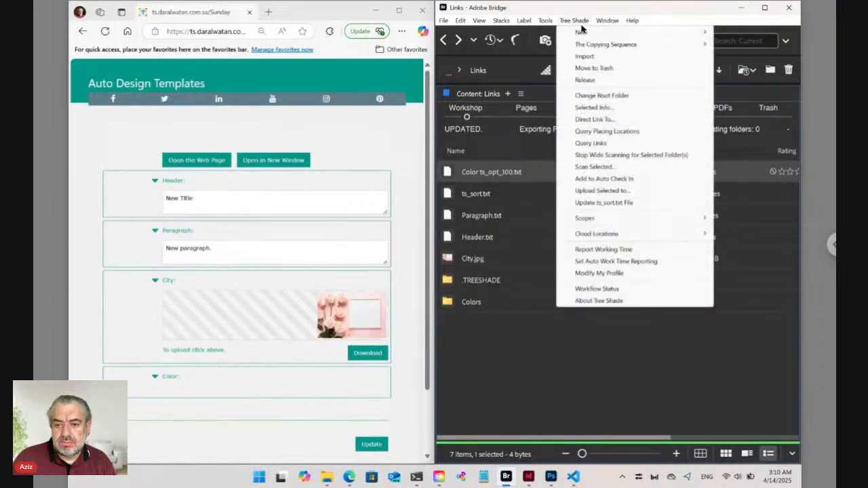
{"action": "mouse_move", "coordinate": [596, 47]}
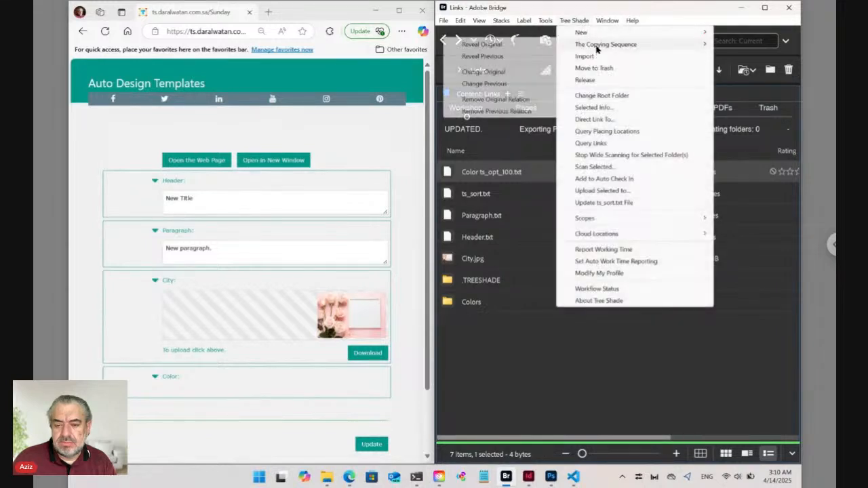
{"action": "left_click", "coordinate": [492, 44]}
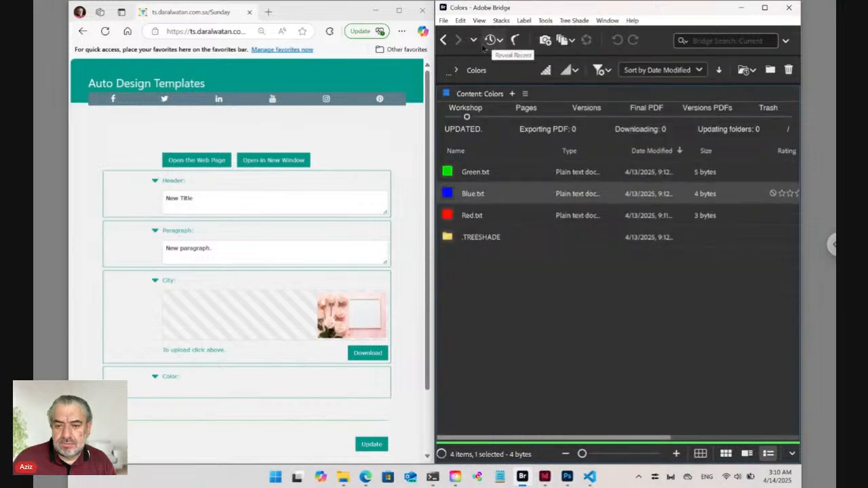
{"action": "left_click", "coordinate": [444, 40]}
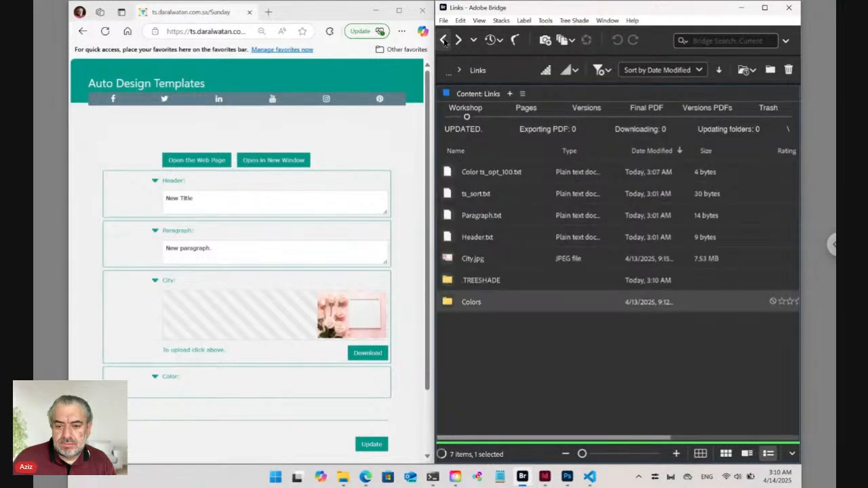
Switch to Edge, reload the Sunday form, and expand and collapse the Color options
{"action": "left_click", "coordinate": [212, 31]}
{"action": "key", "text": "Return"}
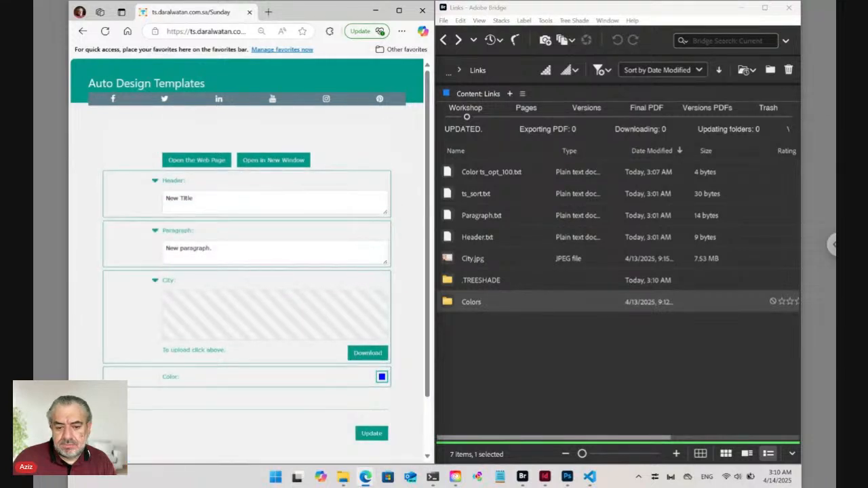
{"action": "left_click", "coordinate": [383, 378]}
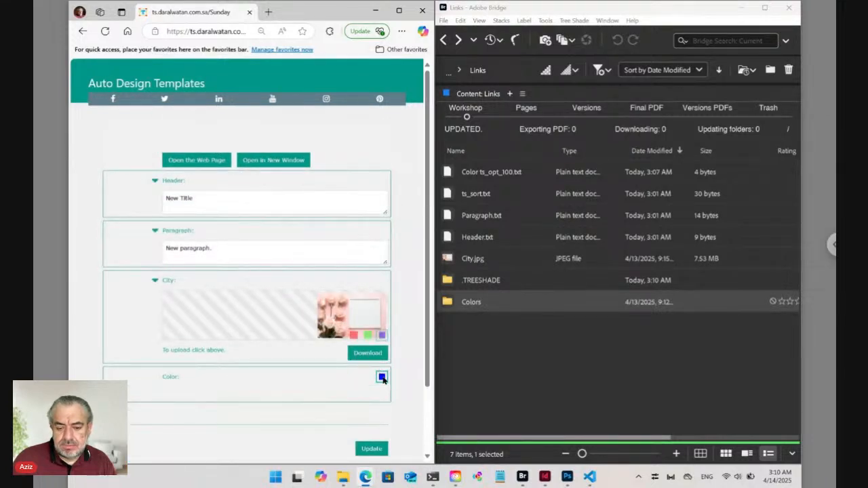
{"action": "left_click", "coordinate": [383, 378]}
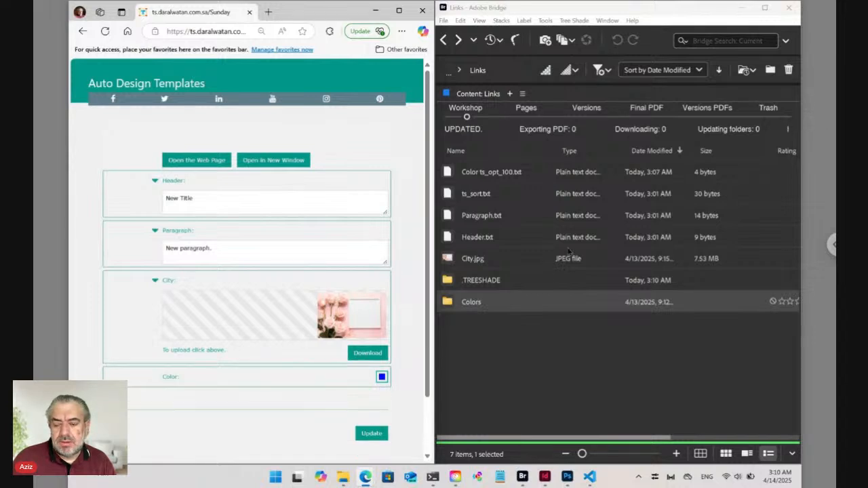
Switch to Adobe Bridge and examine each digit of the 100 code in the Color ts_opt_100.txt file name
{"action": "left_click", "coordinate": [501, 175]}
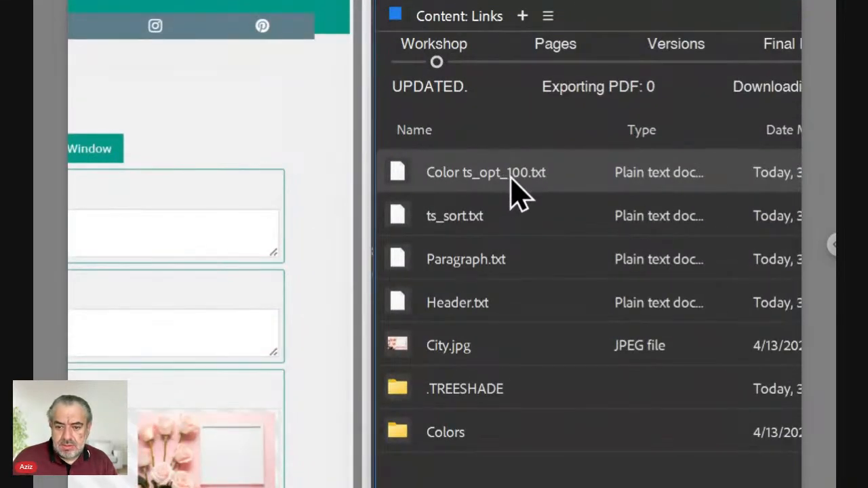
{"action": "left_click", "coordinate": [503, 171]}
{"action": "left_click", "coordinate": [520, 173]}
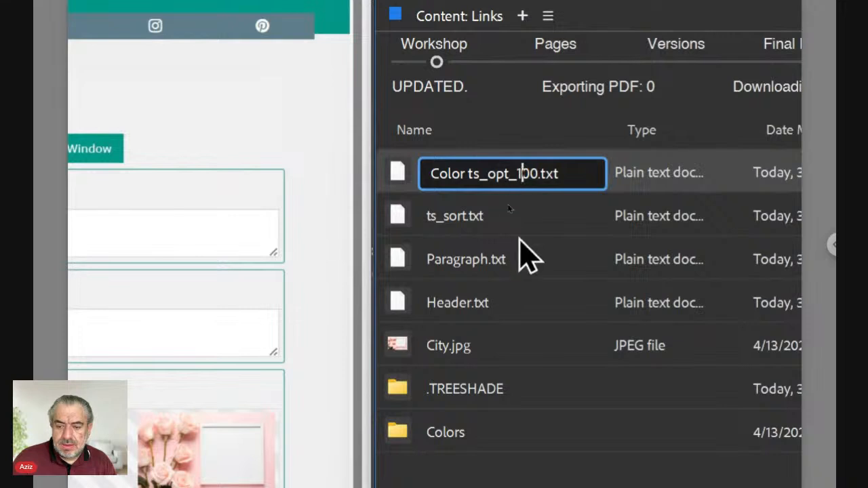
{"action": "key", "text": "shift+Right"}
{"action": "key", "text": "shift+Right"}
{"action": "key", "text": "shift+Right"}
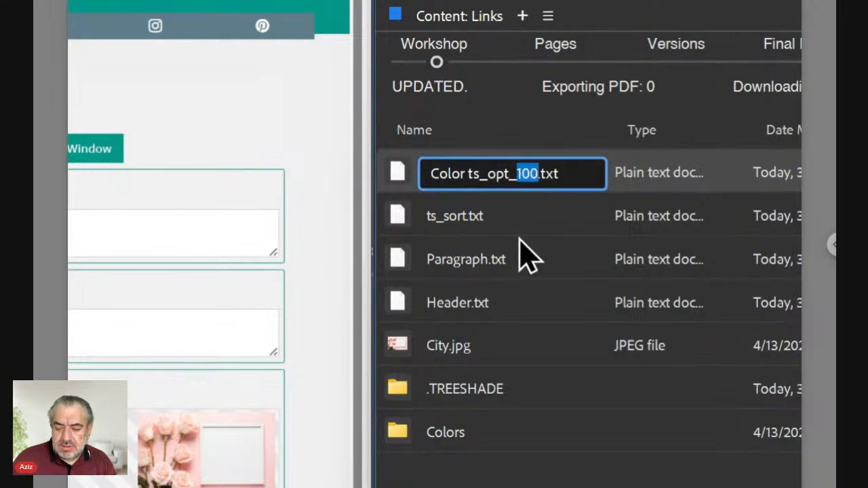
{"action": "key", "text": "Left"}
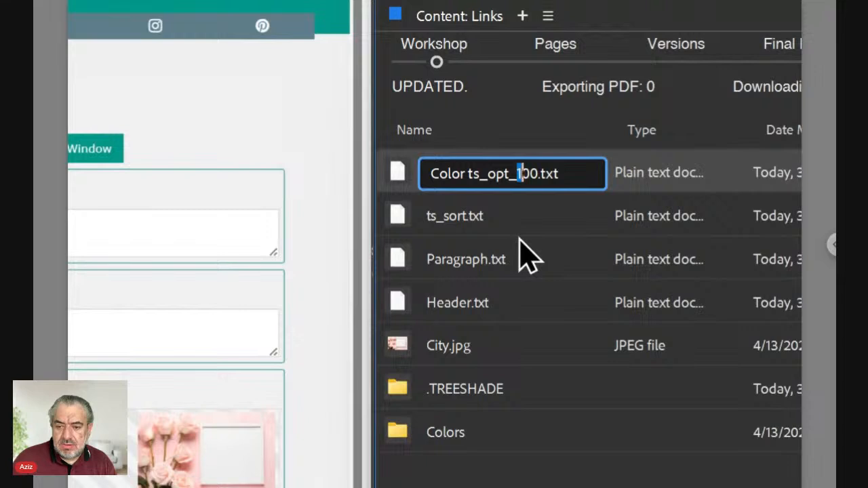
{"action": "key", "text": "Right"}
{"action": "key", "text": "shift+Right"}
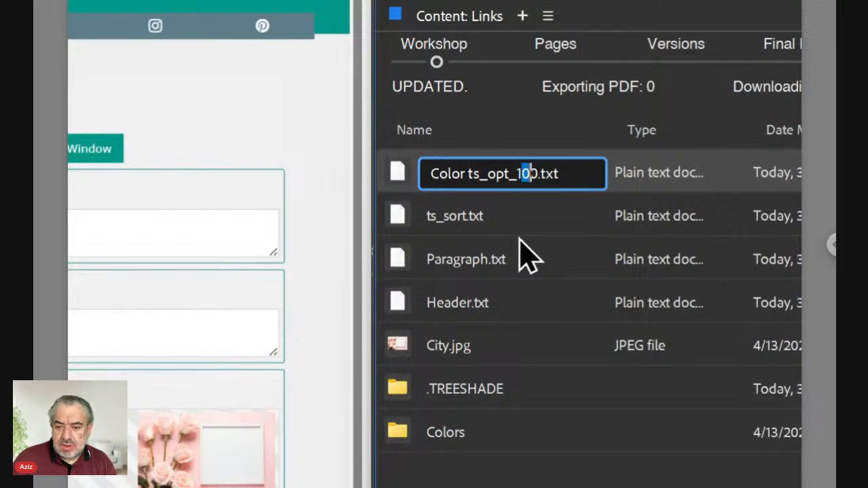
{"action": "key", "text": "Right"}
{"action": "key", "text": "shift+Right"}
{"action": "key", "text": "Left"}
{"action": "key", "text": "Left"}
{"action": "key", "text": "Left"}
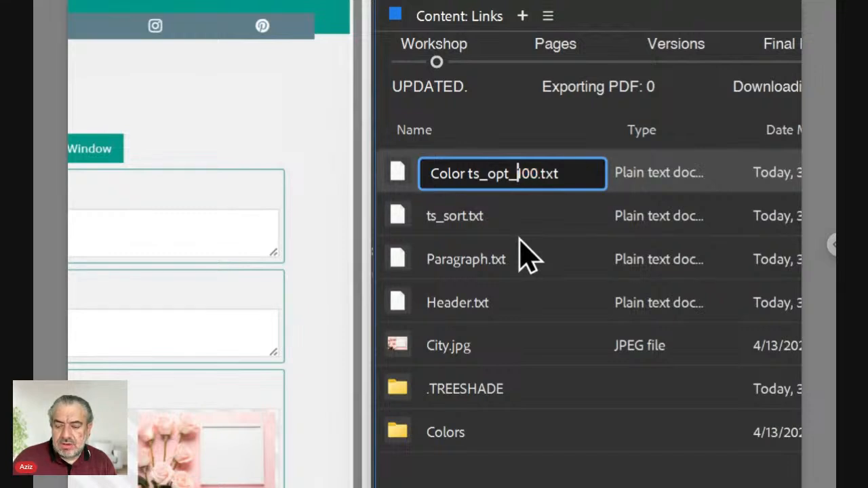
{"action": "key", "text": "shift+Right"}
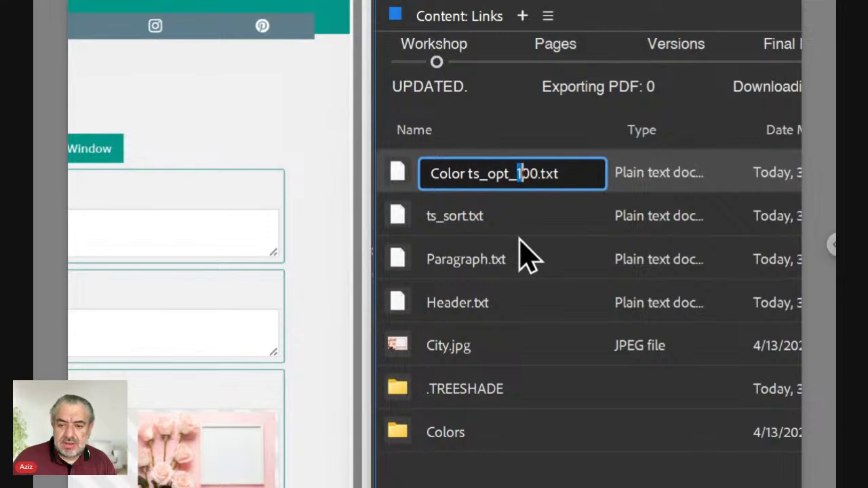
{"action": "key", "text": "Right"}
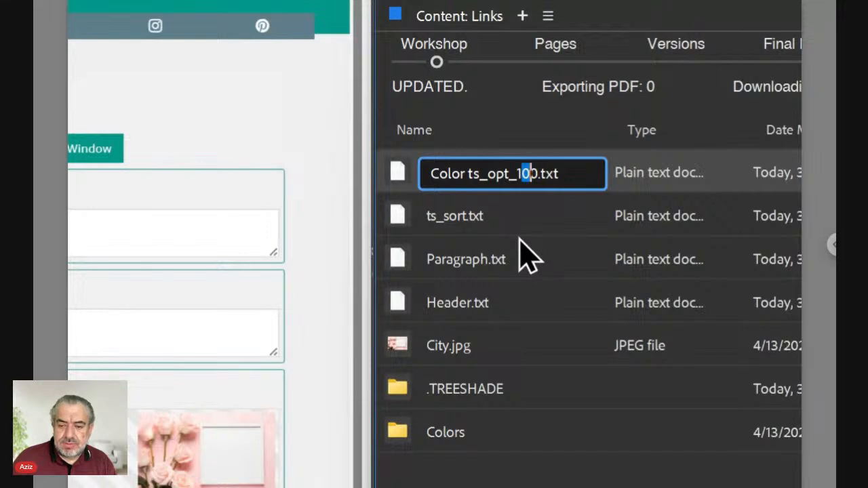
{"action": "key", "text": "Right"}
{"action": "key", "text": "shift+Right"}
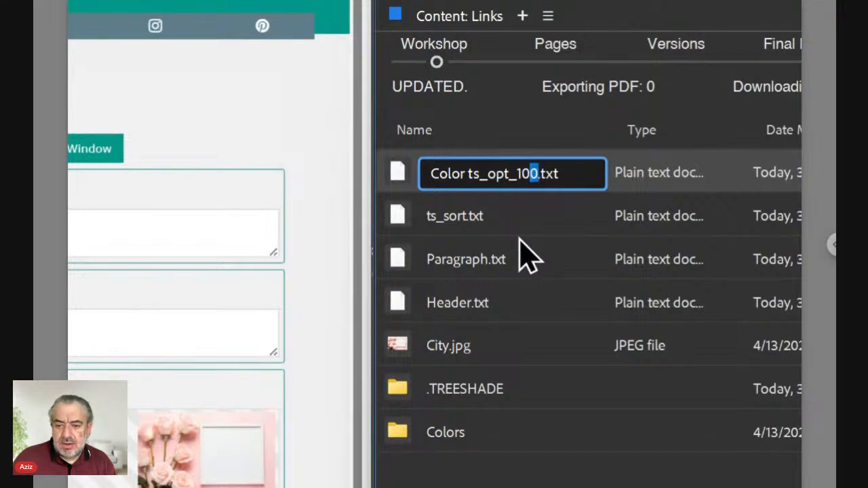
Change the last two digits of the option code to 1, renaming the file as Color ts_opt_111.txt
{"action": "key", "text": "Left"}
{"action": "key", "text": "Left"}
{"action": "key", "text": "shift+Right"}
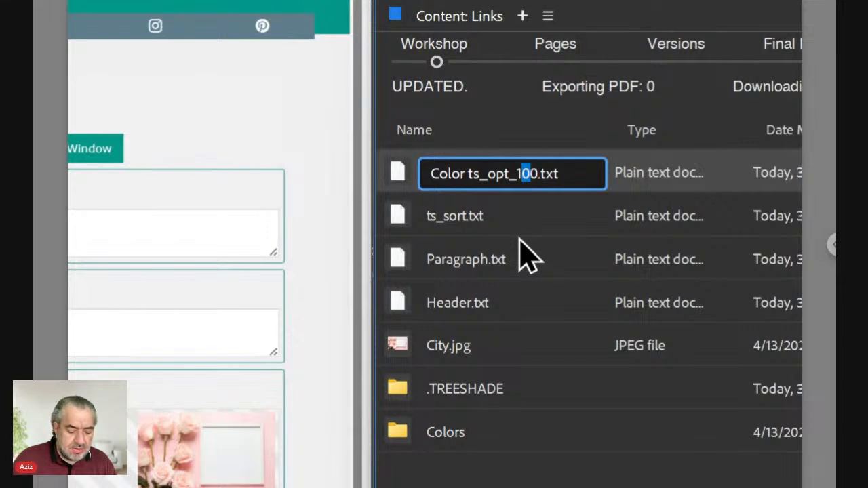
{"action": "type", "text": "1"}
{"action": "key", "text": "shift+Right"}
{"action": "type", "text": "1"}
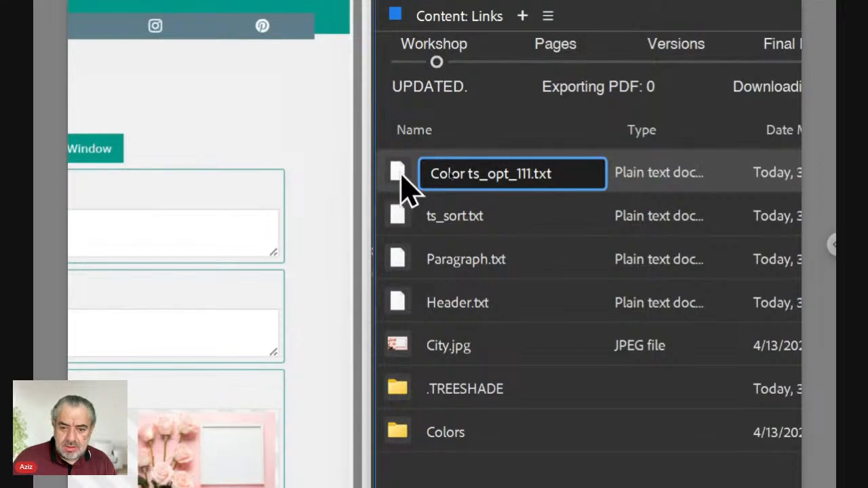
{"action": "key", "text": "Return"}
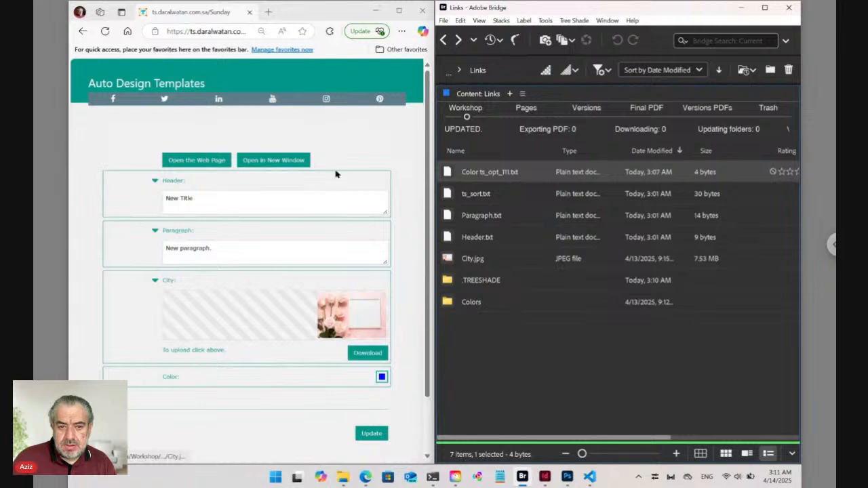
Switch to Edge, reload the Sunday form and check the Color field's option labels
{"action": "left_click", "coordinate": [219, 33]}
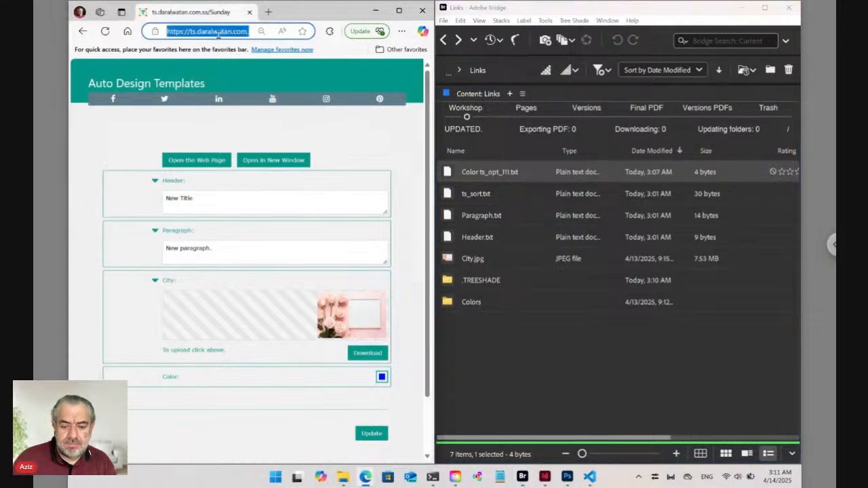
{"action": "key", "text": "Return"}
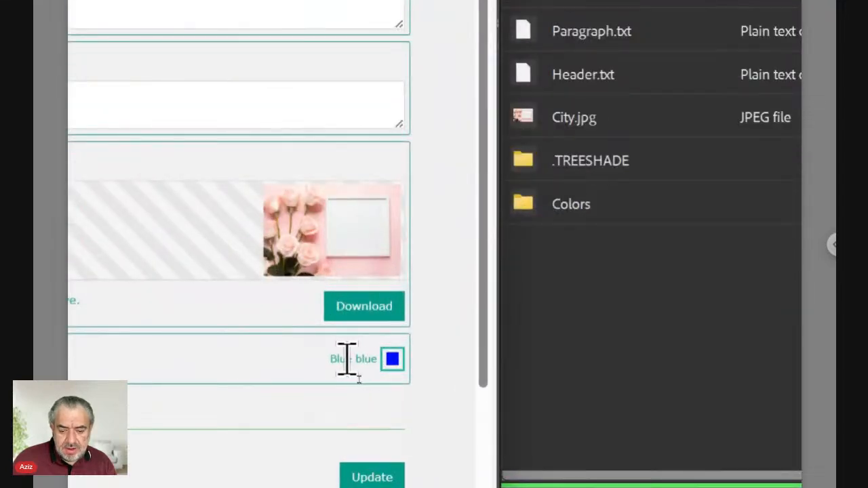
{"action": "left_click", "coordinate": [394, 361]}
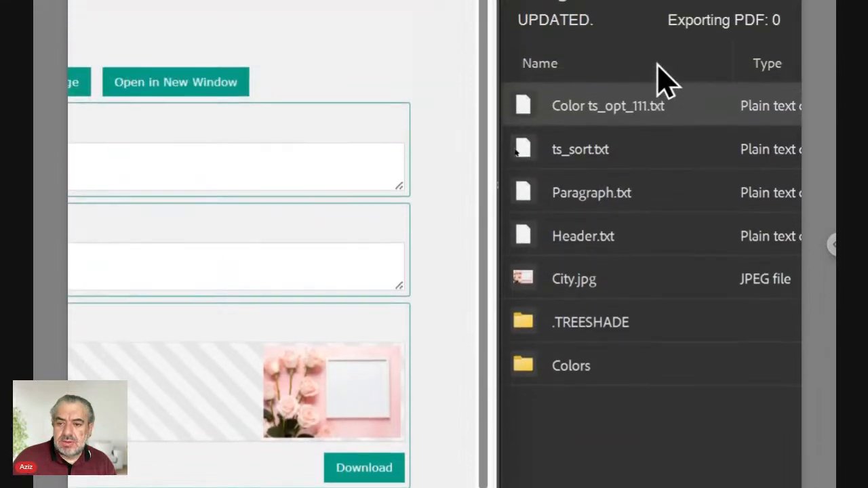
Switch to Adobe Bridge and rename the Color option file as Color ts_opt_100_3.txt
{"action": "left_click", "coordinate": [640, 107]}
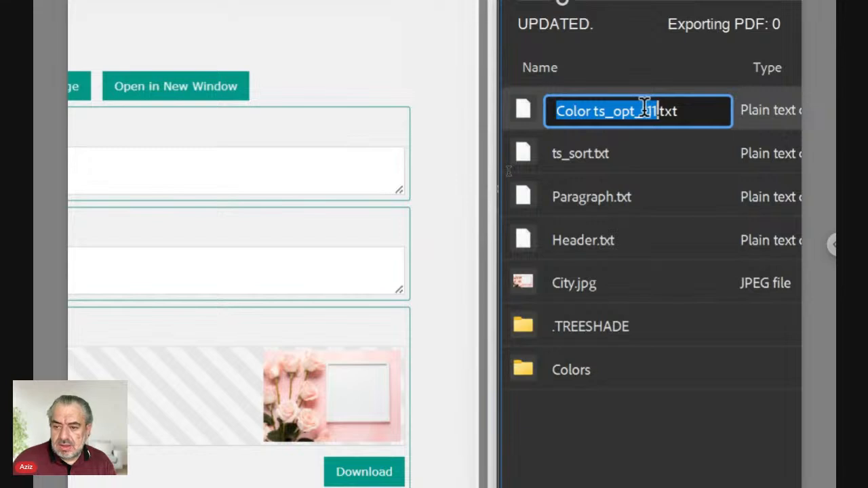
{"action": "left_click", "coordinate": [644, 108]}
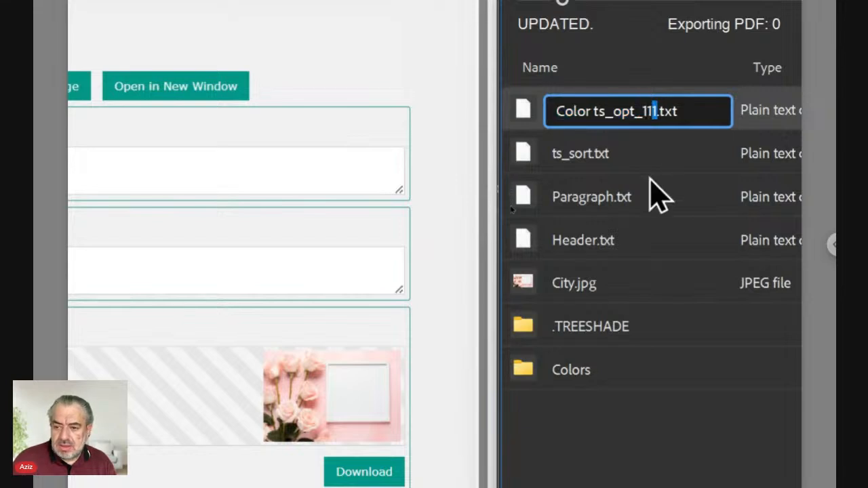
{"action": "key", "text": "BackSpace"}
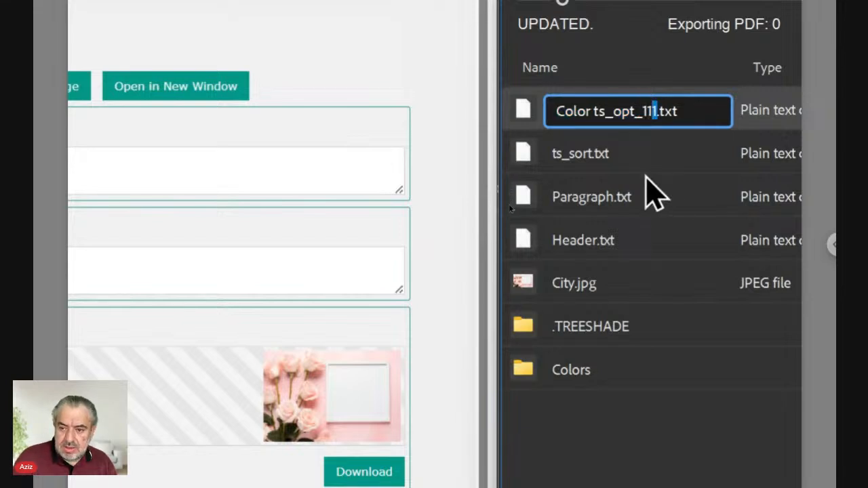
{"action": "type", "text": "0"}
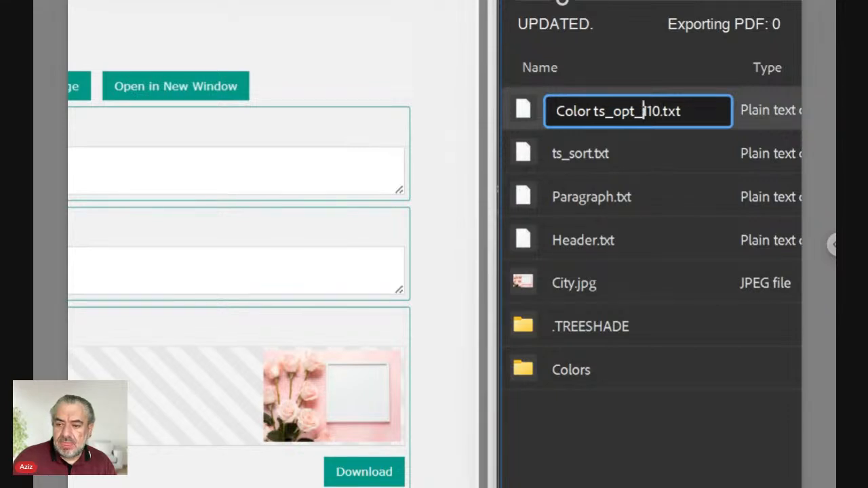
{"action": "key", "text": "shift+Right"}
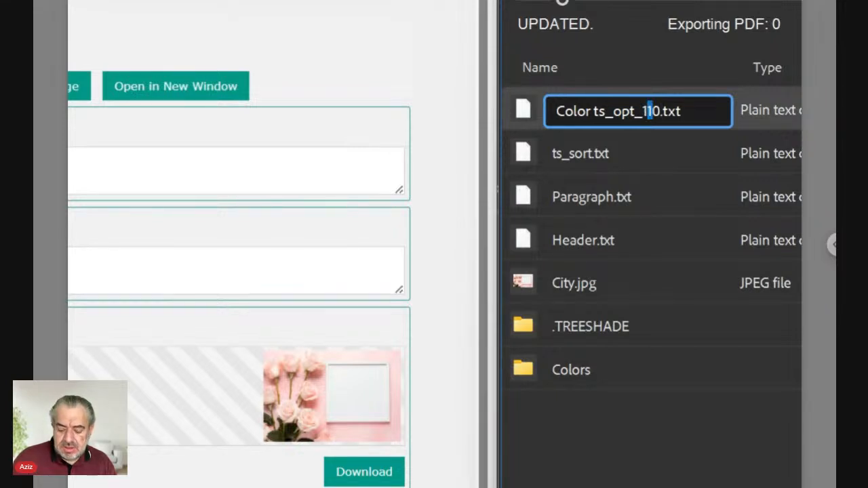
{"action": "type", "text": "0"}
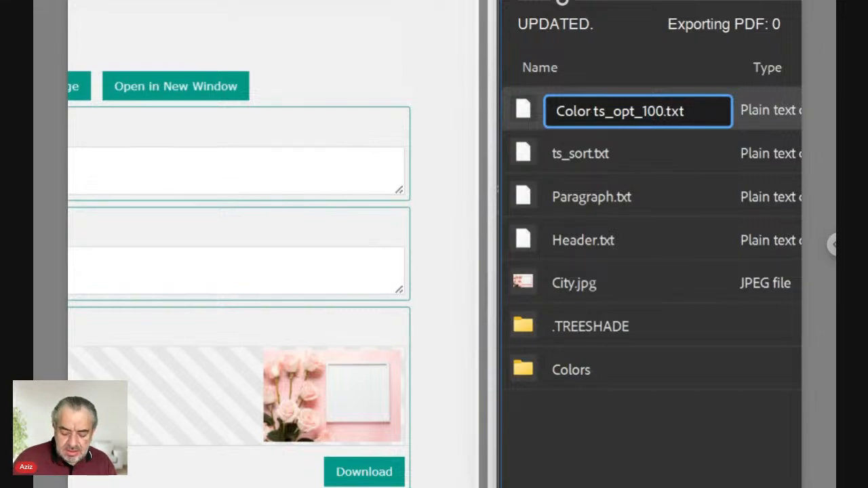
{"action": "type", "text": "_"}
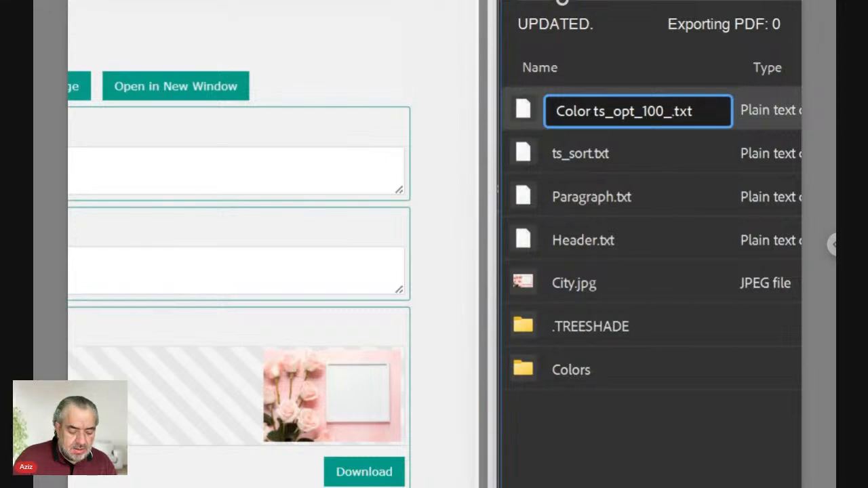
{"action": "type", "text": "3"}
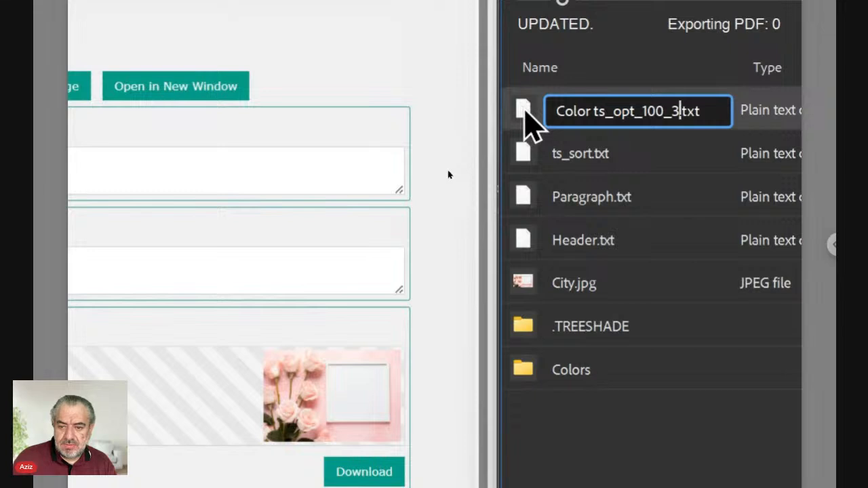
{"action": "key", "text": "Return"}
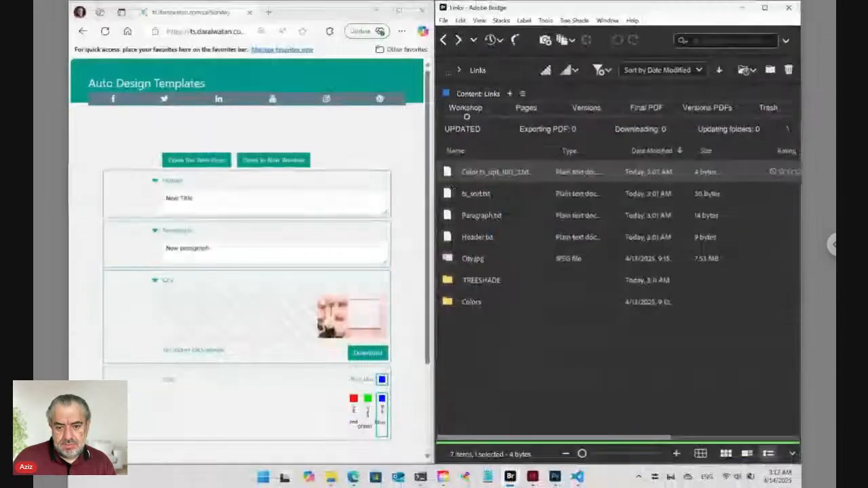
Switch to Edge, reload the Sunday form, and test the Color options by choosing green and then red
{"action": "left_click", "coordinate": [207, 31]}
{"action": "key", "text": "Return"}
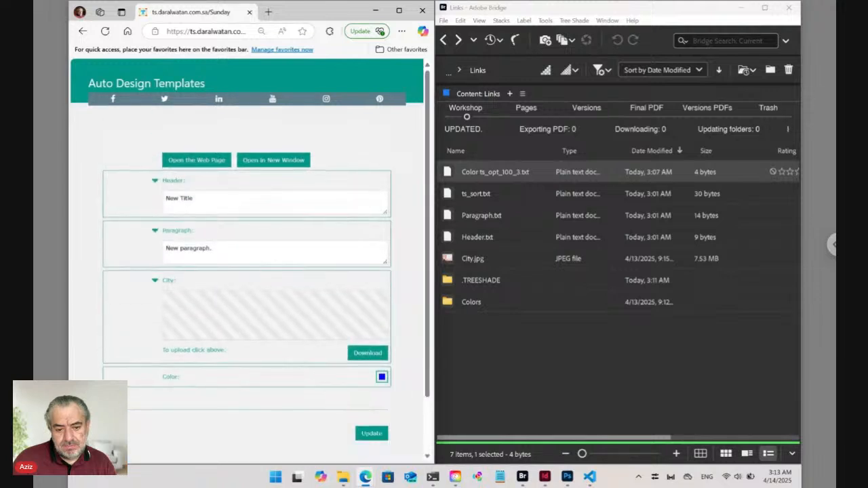
{"action": "left_click", "coordinate": [381, 378]}
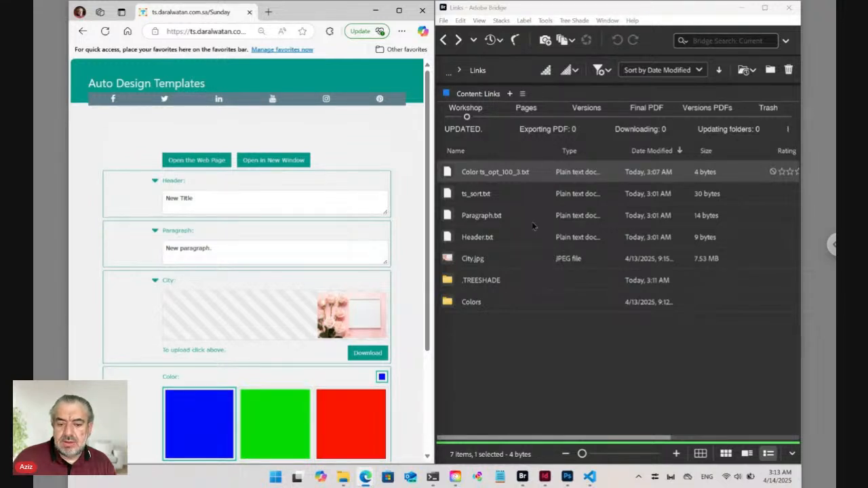
{"action": "scroll", "coordinate": [371, 319], "scroll_direction": "down", "scroll_amount": 1}
{"action": "left_click", "coordinate": [301, 391]}
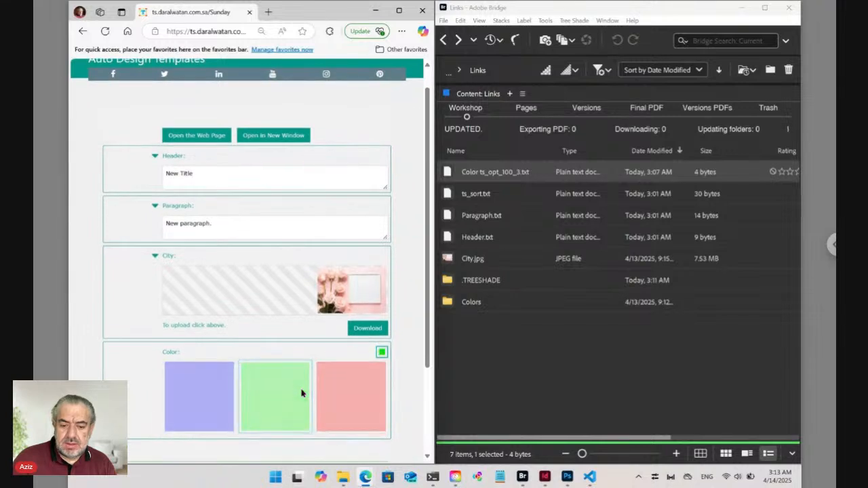
{"action": "left_click", "coordinate": [379, 352]}
{"action": "left_click", "coordinate": [342, 389]}
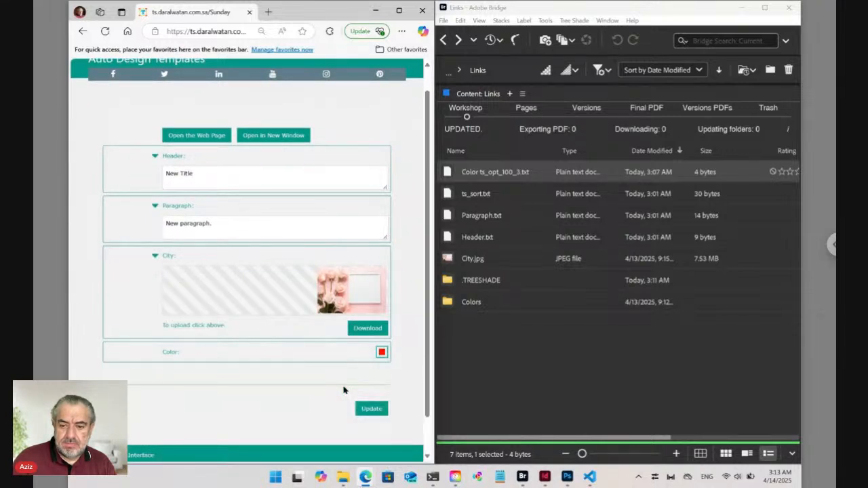
Switch to Adobe Bridge and change the Color option file's last number to 6, renaming it as Color ts_opt_100_6.txt
{"action": "left_click", "coordinate": [515, 174]}
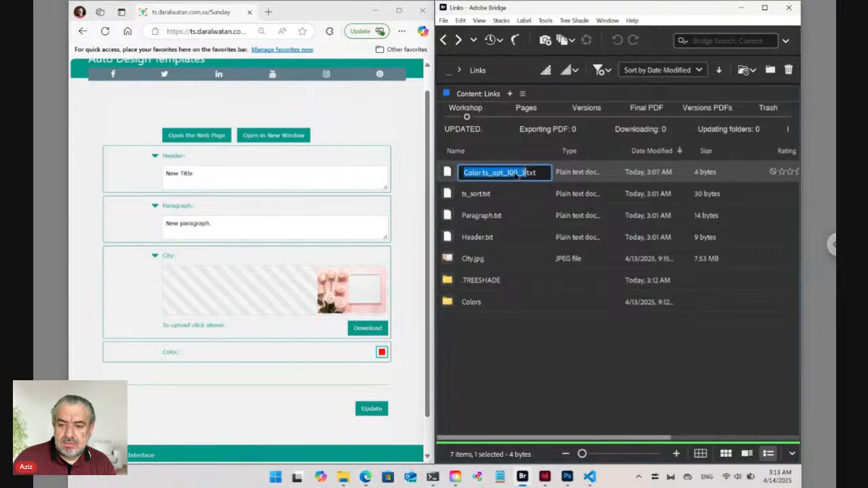
{"action": "left_click", "coordinate": [520, 172]}
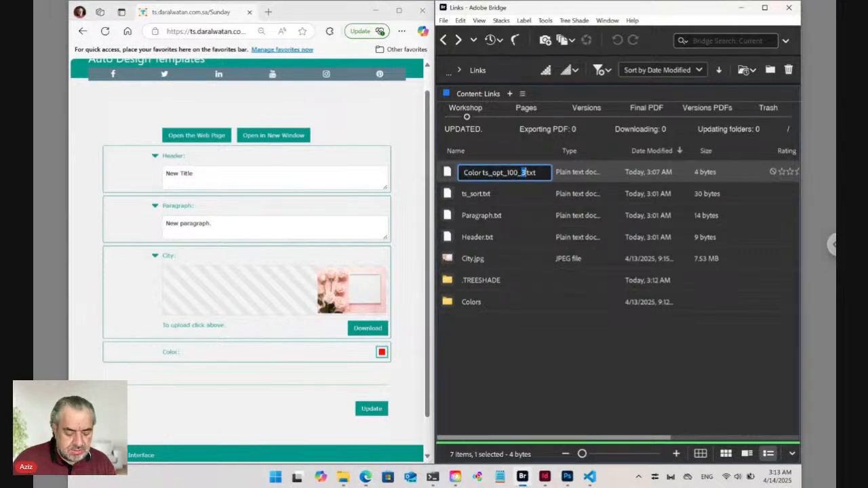
{"action": "type", "text": "0"}
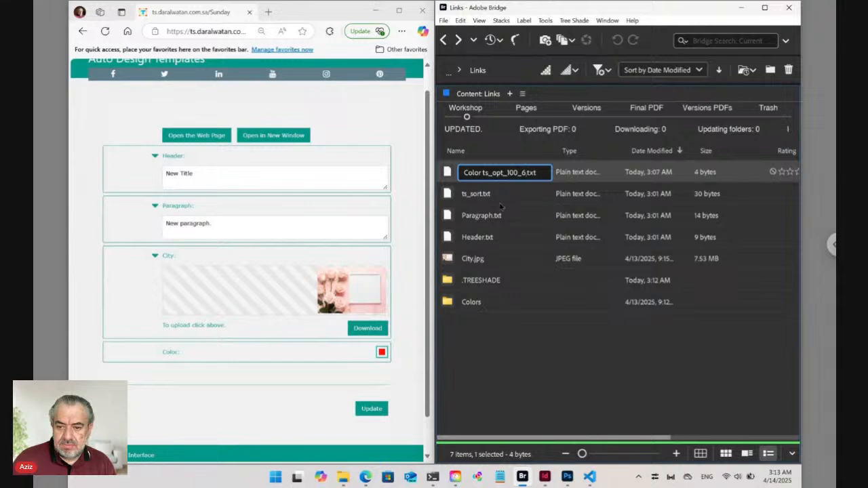
{"action": "left_click", "coordinate": [447, 174]}
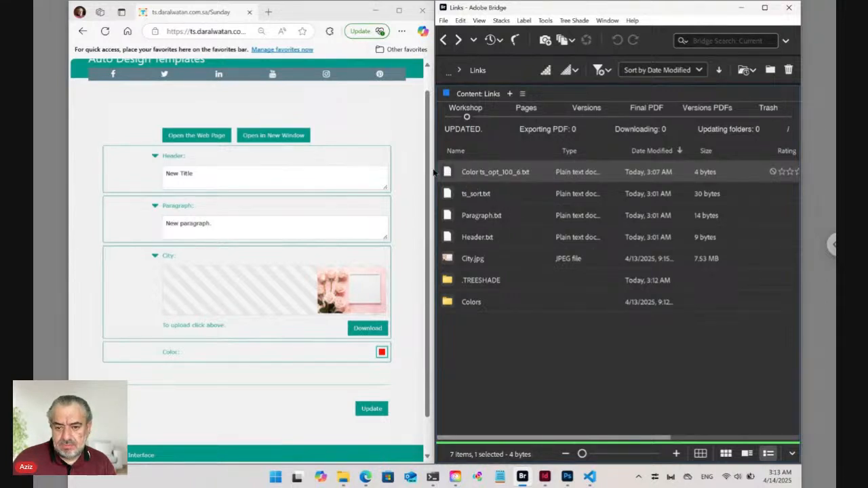
Switch to Edge, reload the Sunday form, and test the Color options by choosing red and then green
{"action": "left_click", "coordinate": [231, 32]}
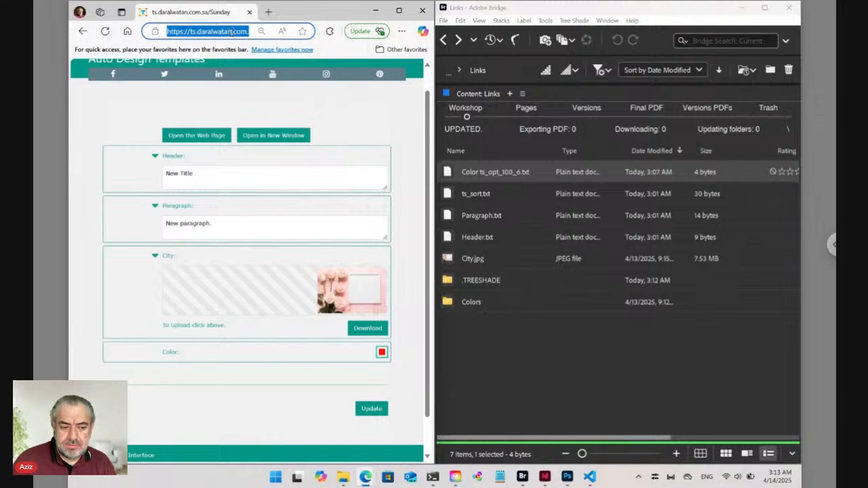
{"action": "key", "text": "Return"}
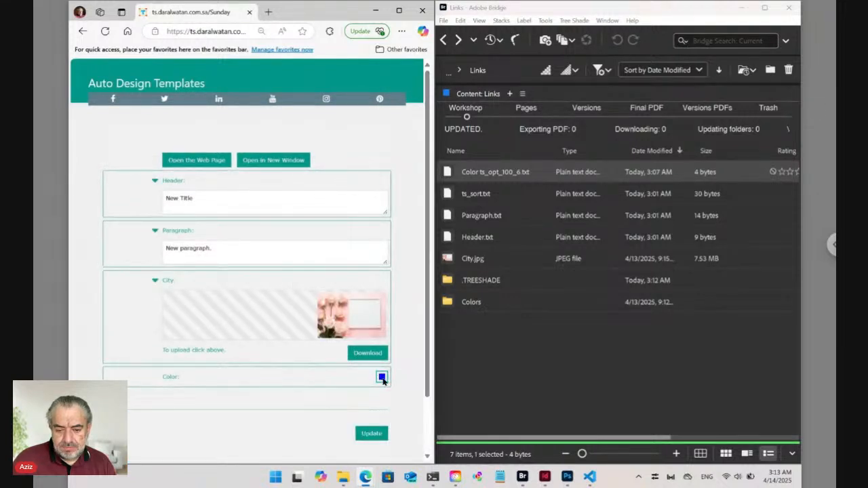
{"action": "left_click", "coordinate": [381, 377]}
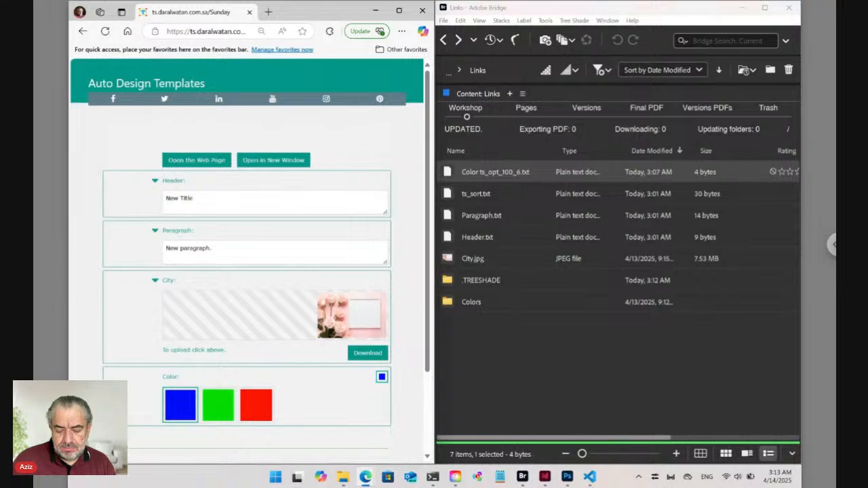
{"action": "left_click", "coordinate": [248, 410]}
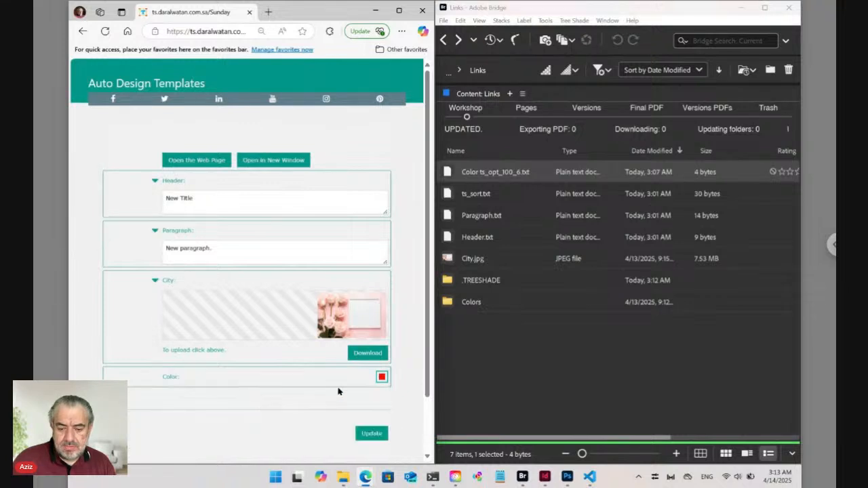
{"action": "left_click", "coordinate": [382, 378]}
{"action": "left_click", "coordinate": [228, 405]}
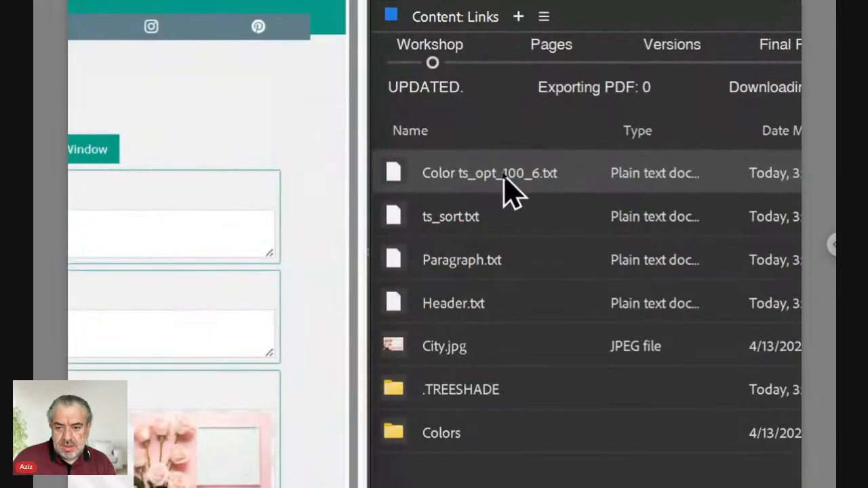
Switch to Adobe Bridge and set the option code's middle digit to 1, renaming the file as Color ts_opt_110_6.txt
{"action": "left_click", "coordinate": [505, 173]}
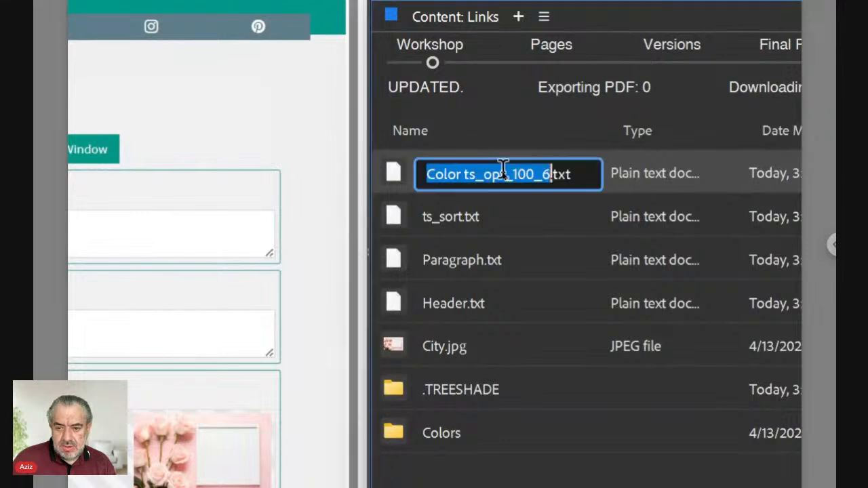
{"action": "left_click", "coordinate": [515, 173]}
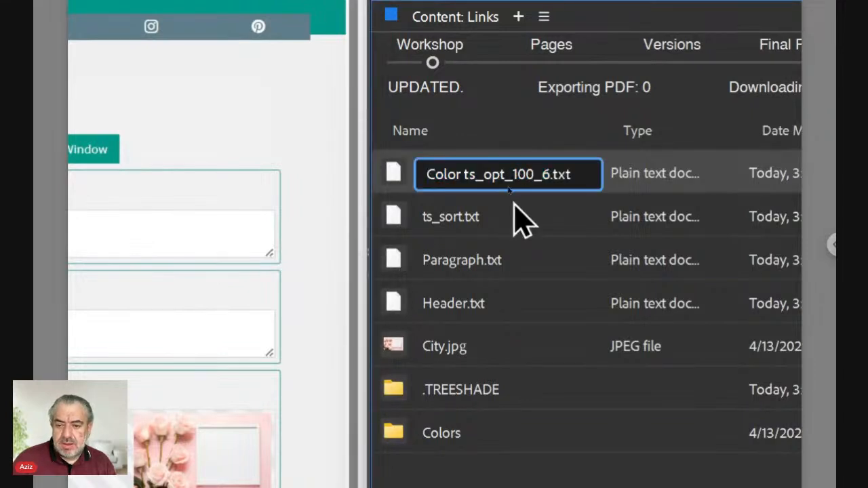
{"action": "key", "text": "shift+Right"}
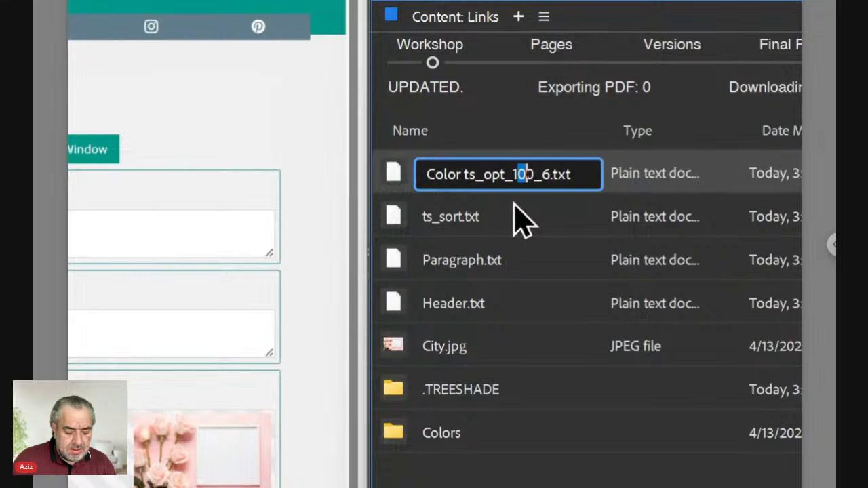
{"action": "type", "text": "1"}
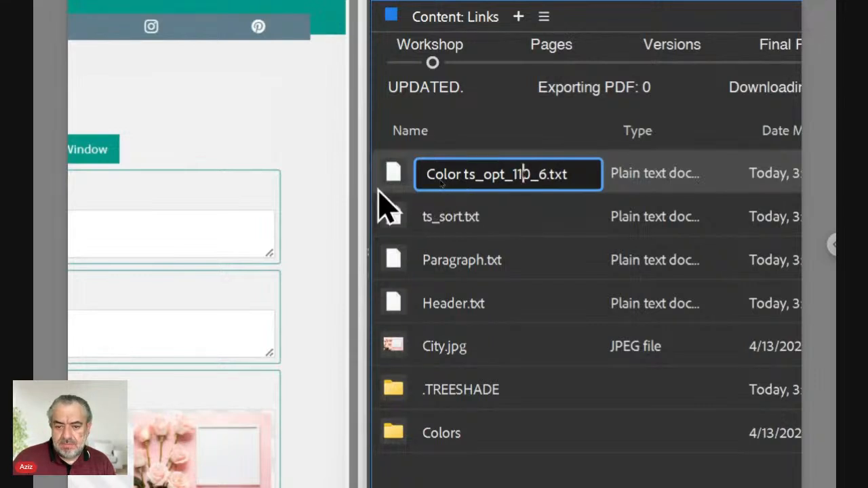
{"action": "key", "text": "Return"}
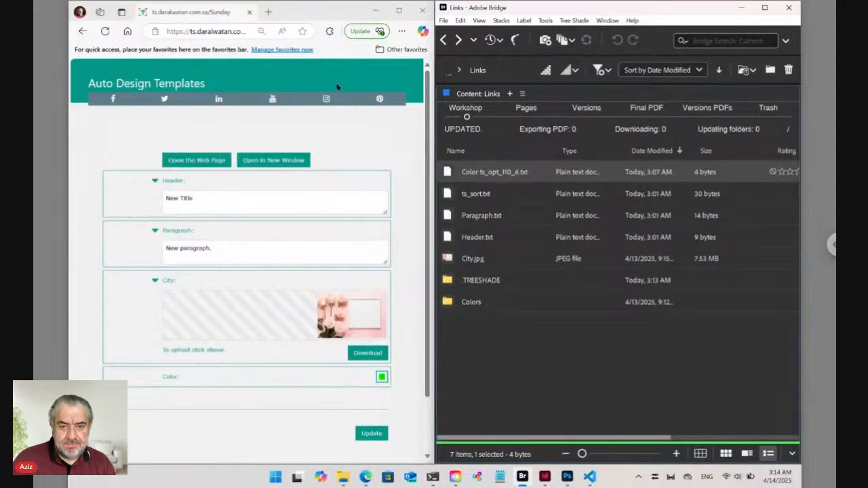
Switch to Edge, reload the Sunday form, and test the labelled Color options by choosing Green and then Red
{"action": "left_click", "coordinate": [229, 31]}
{"action": "key", "text": "Return"}
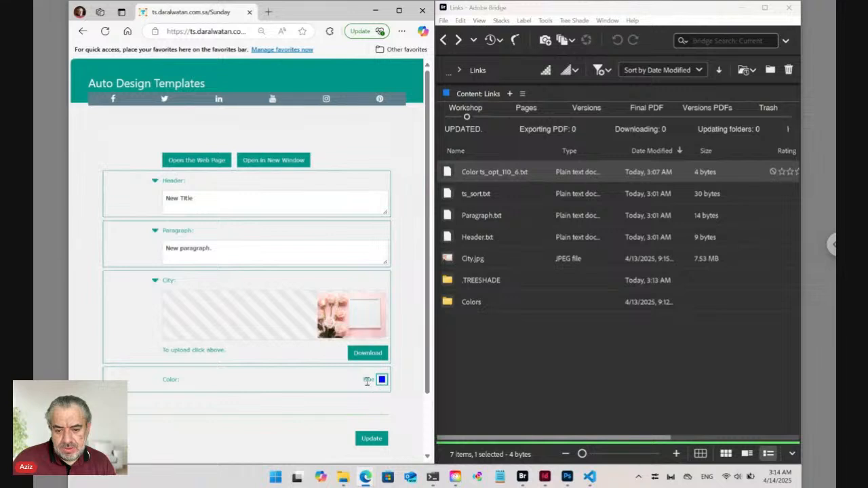
{"action": "left_click", "coordinate": [382, 380]}
{"action": "left_click", "coordinate": [218, 429]}
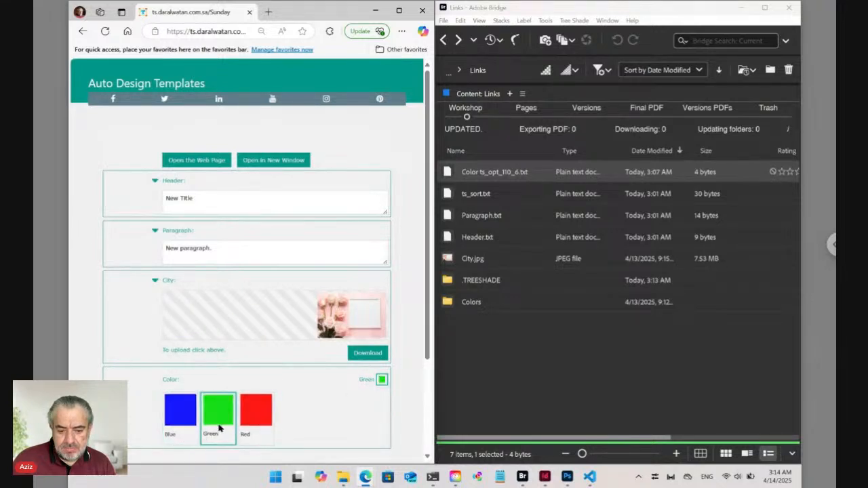
{"action": "left_click", "coordinate": [382, 380]}
{"action": "left_click", "coordinate": [250, 412]}
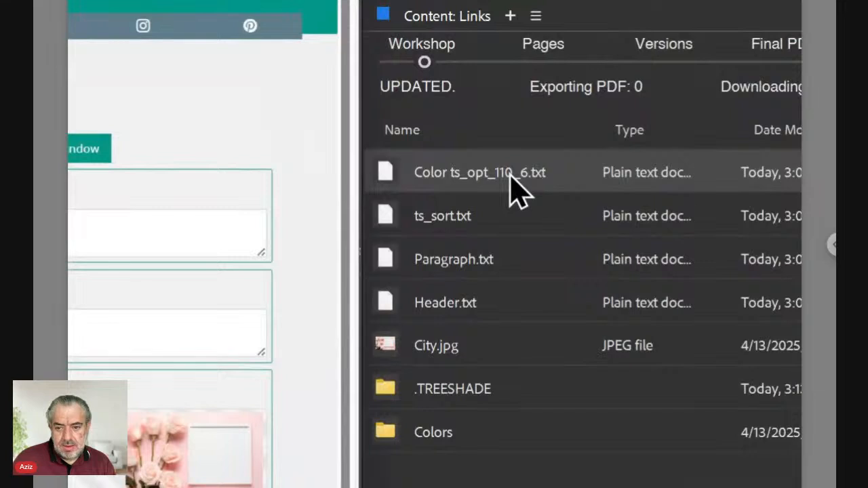
Switch to Adobe Bridge, rename the Color option file as Color ts_opt_100_30px.txt, and widen the Name column
{"action": "left_click", "coordinate": [510, 171]}
{"action": "left_click", "coordinate": [509, 169]}
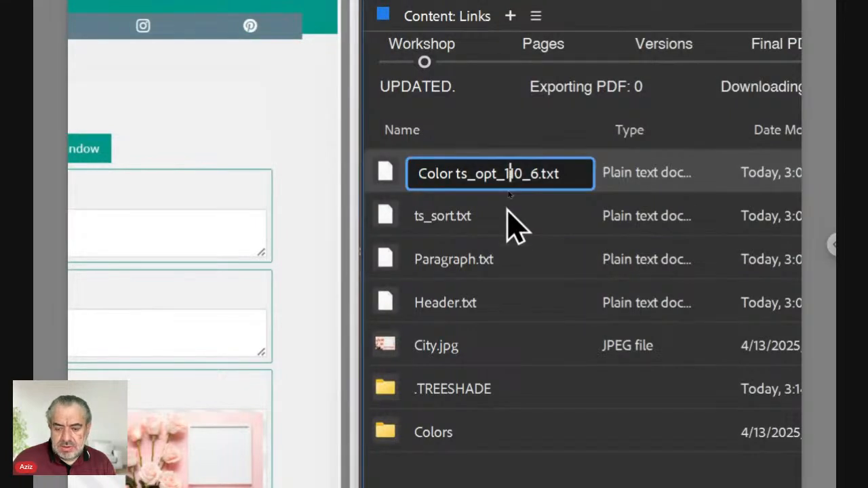
{"action": "key", "text": "shift+Right"}
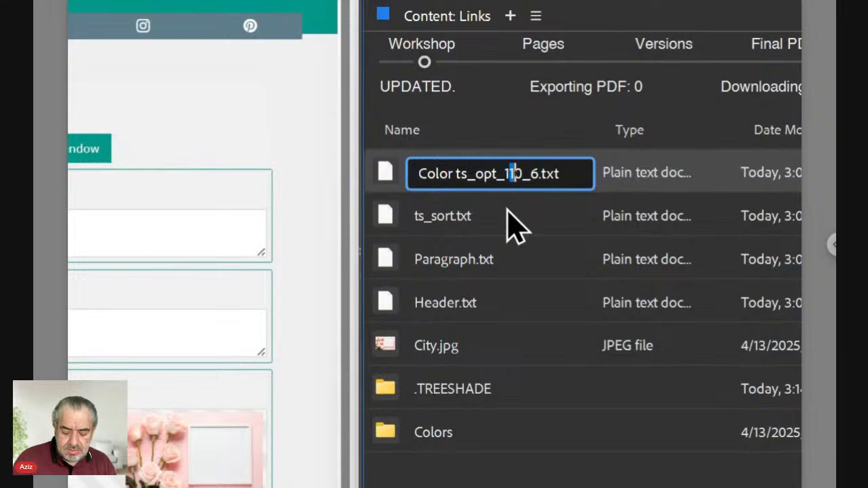
{"action": "type", "text": "0"}
{"action": "key", "text": "Right"}
{"action": "key", "text": "Right"}
{"action": "key", "text": "shift+Right"}
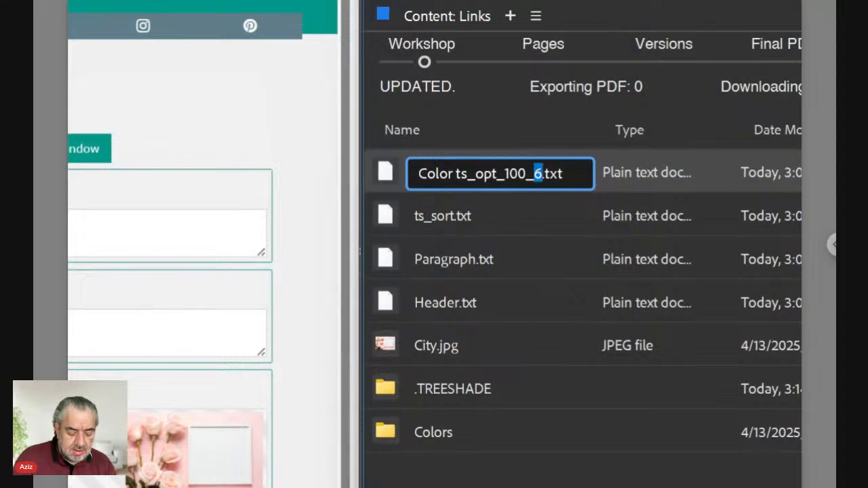
{"action": "type", "text": "30"}
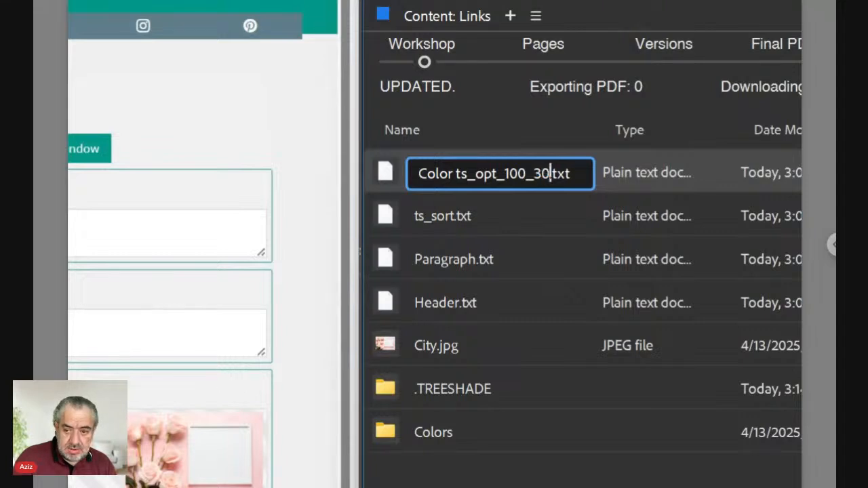
{"action": "type", "text": "px"}
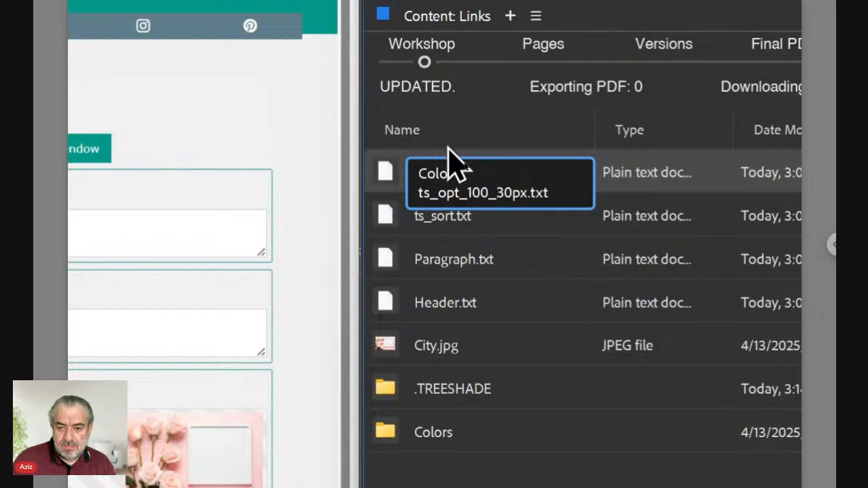
{"action": "left_click", "coordinate": [387, 171]}
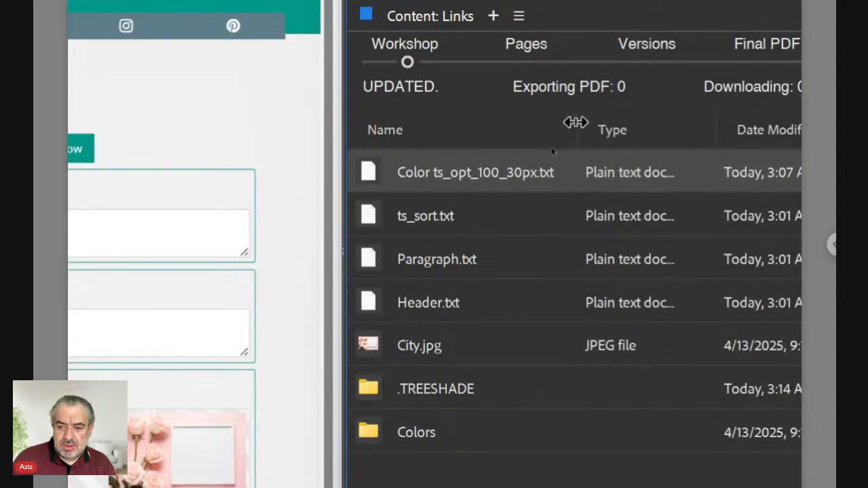
{"action": "left_click_drag", "start_coordinate": [576, 123], "coordinate": [667, 123]}
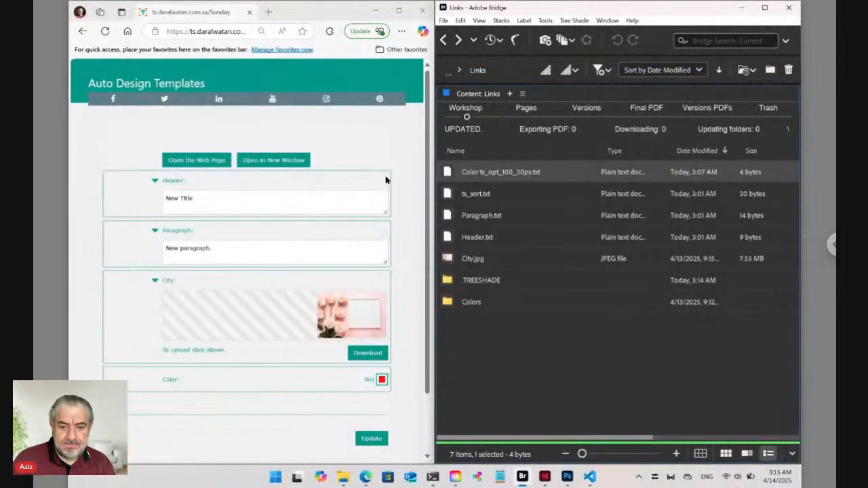
Switch to Edge, reload the Sunday form, and expand the Color options to check the 30px option size
{"action": "left_click", "coordinate": [236, 31]}
{"action": "key", "text": "Return"}
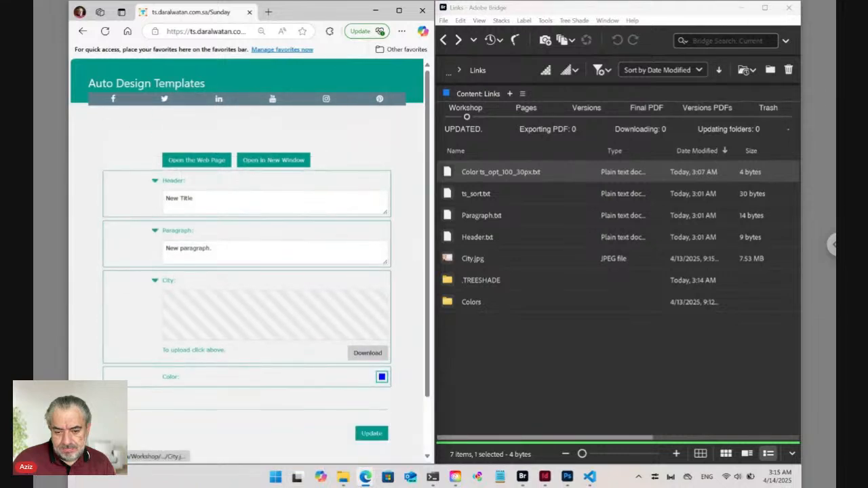
{"action": "left_click", "coordinate": [381, 378]}
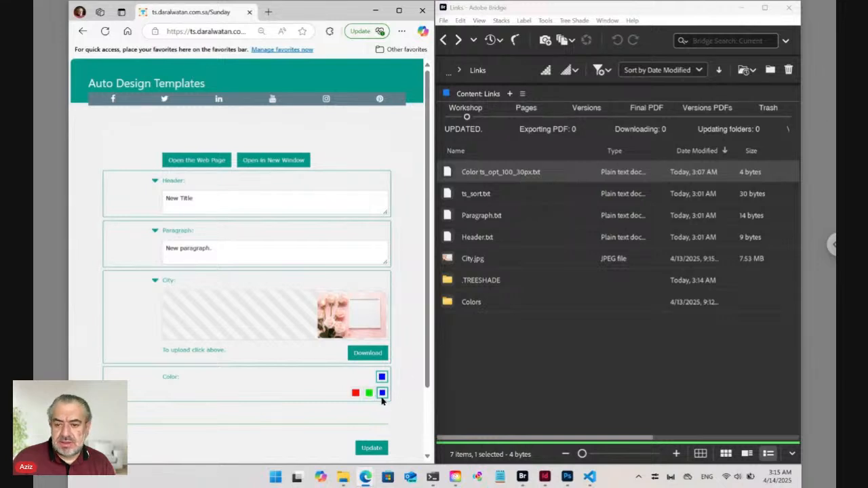
Switch to Adobe Bridge and set the size suffix to 50px, renaming the Color file as Color ts_opt_100_50px.txt
{"action": "left_click", "coordinate": [526, 174]}
{"action": "left_click", "coordinate": [525, 174]}
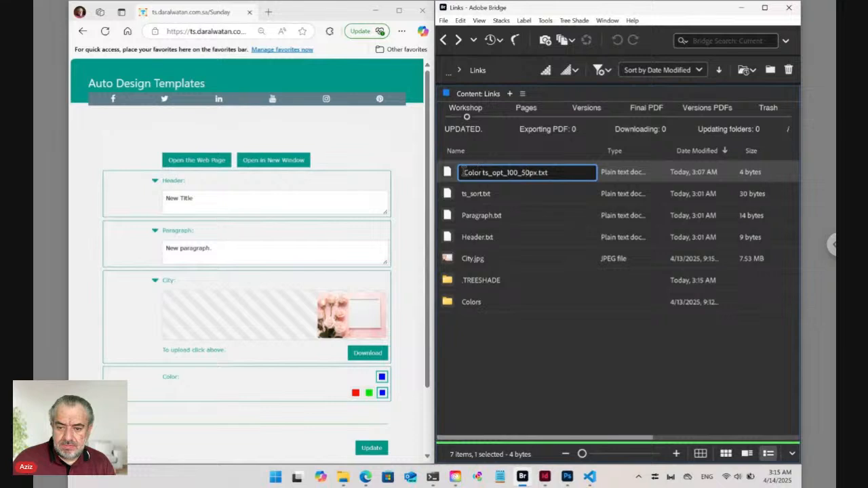
{"action": "key", "text": "Return"}
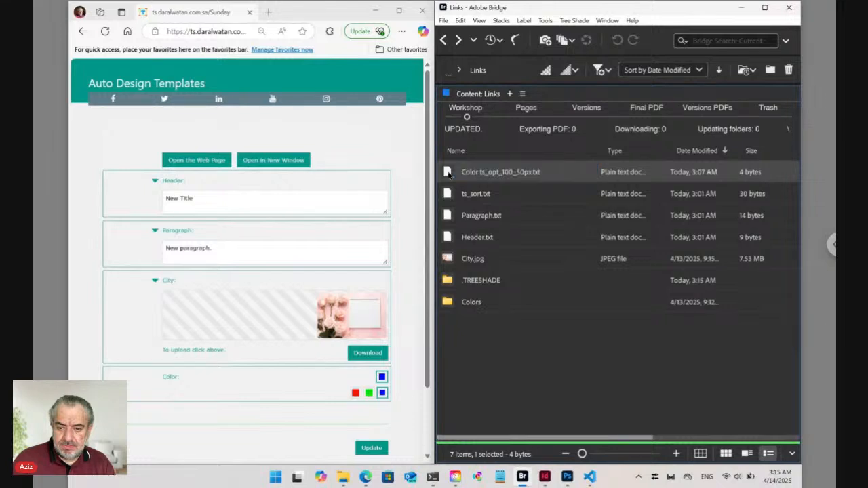
Switch to Edge, reload the Sunday form, and expand the Color options to check the 50px option size
{"action": "left_click", "coordinate": [192, 31]}
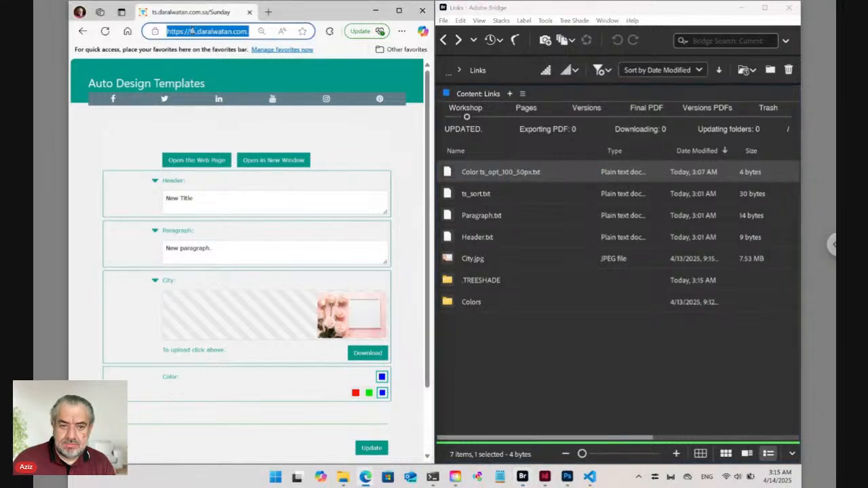
{"action": "key", "text": "Return"}
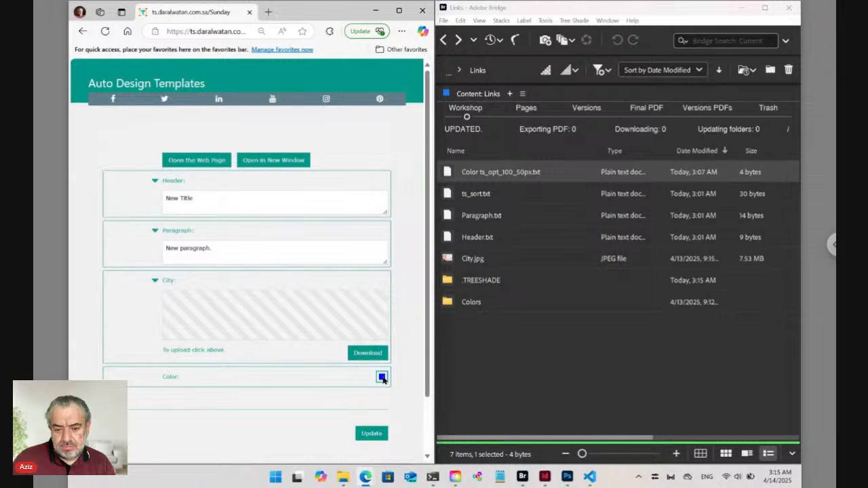
{"action": "left_click", "coordinate": [382, 383]}
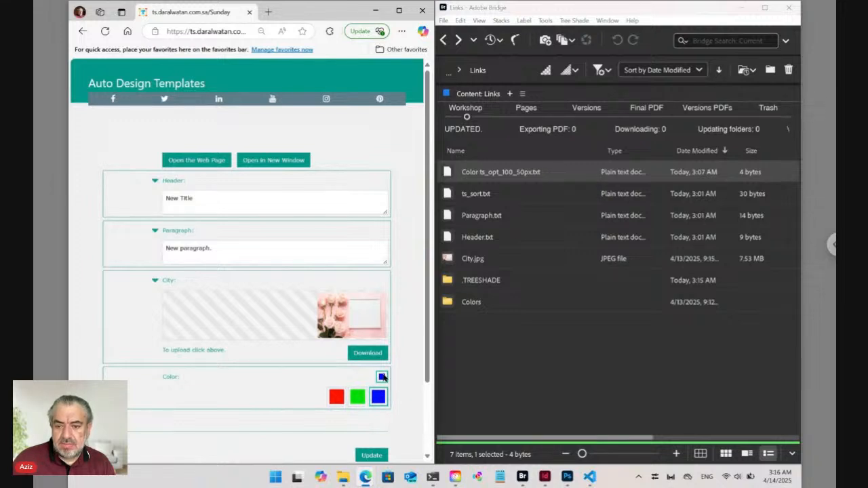
Switch to Adobe Bridge, rename the Color file as Color ts_opt_100_100px.txt, and reload the Sunday form in Edge
{"action": "left_click", "coordinate": [537, 172]}
{"action": "left_click", "coordinate": [522, 172]}
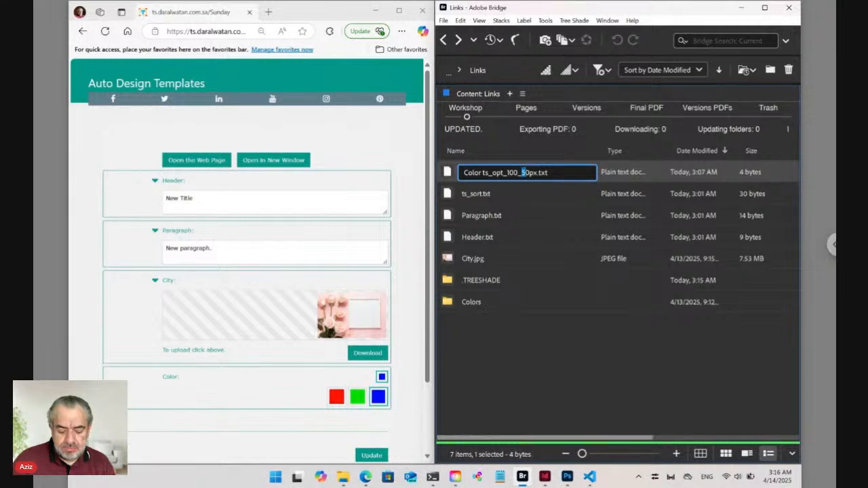
{"action": "type", "text": "10"}
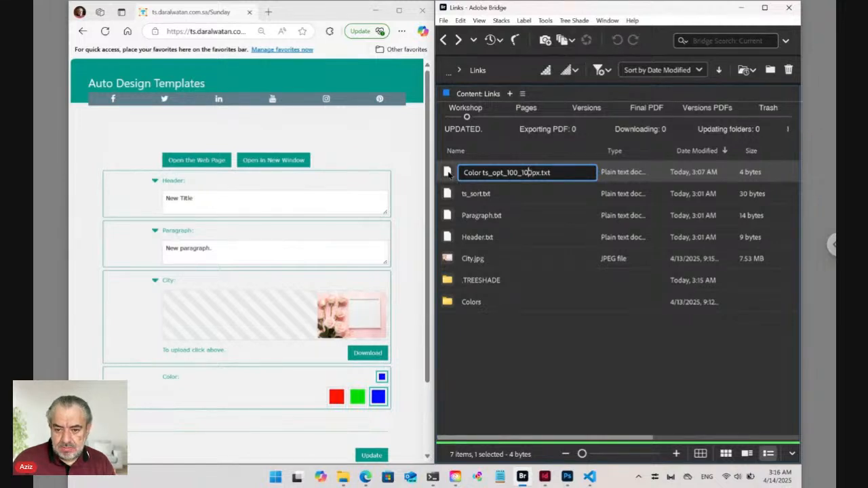
{"action": "left_click", "coordinate": [447, 173]}
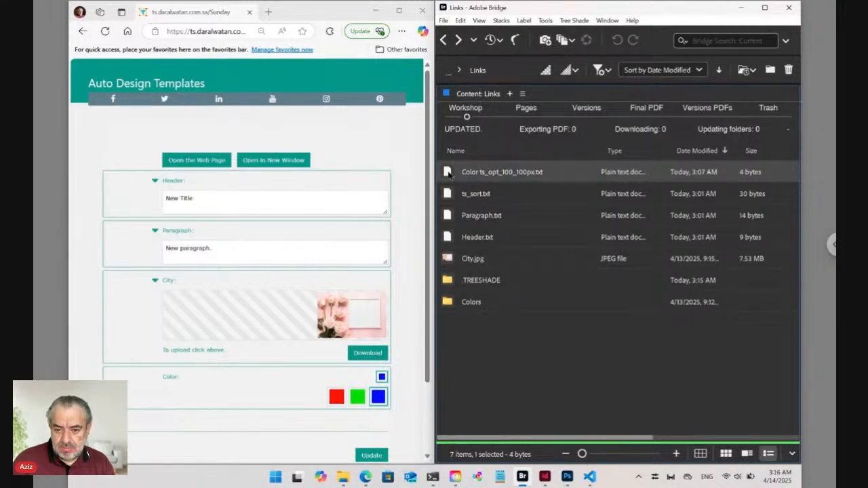
{"action": "left_click", "coordinate": [230, 32]}
{"action": "key", "text": "Return"}
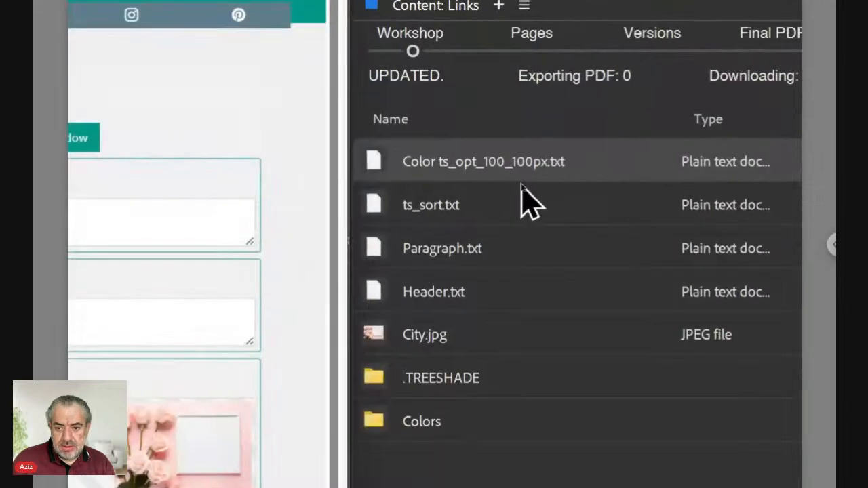
Switch to Adobe Bridge, open the Color file's name for editing, and highlight the opt part of its code
{"action": "left_click", "coordinate": [505, 175]}
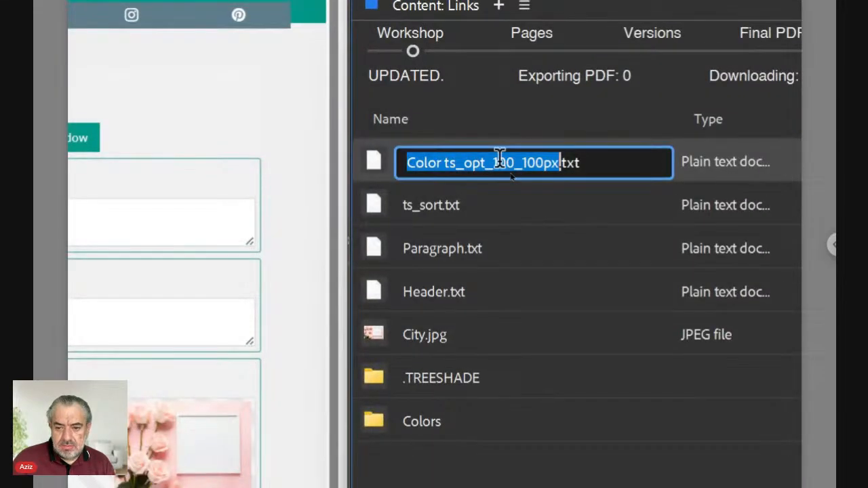
{"action": "left_click", "coordinate": [498, 163]}
{"action": "key", "text": "Left"}
{"action": "key", "text": "Left"}
{"action": "key", "text": "Left"}
{"action": "key", "text": "Left"}
{"action": "key", "text": "Left"}
{"action": "key", "text": "Left"}
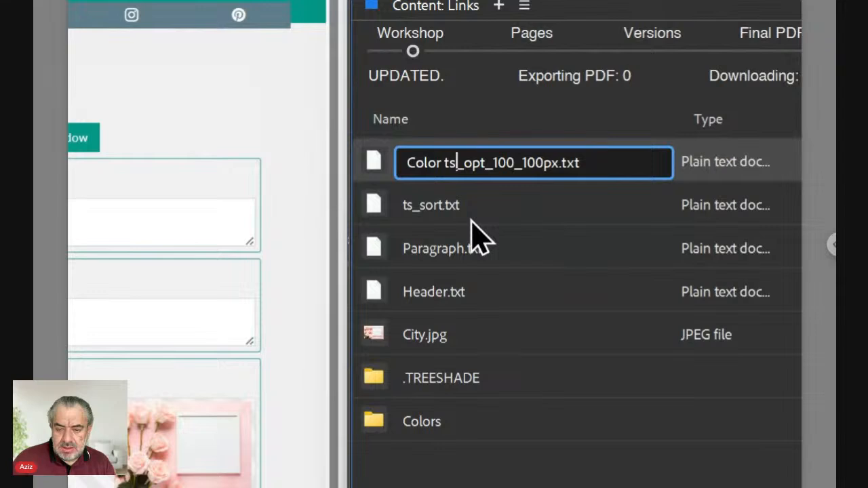
{"action": "key", "text": "Right"}
{"action": "key", "text": "Left"}
{"action": "key", "text": "shift+Right"}
{"action": "key", "text": "shift+Right"}
{"action": "key", "text": "shift+Right"}
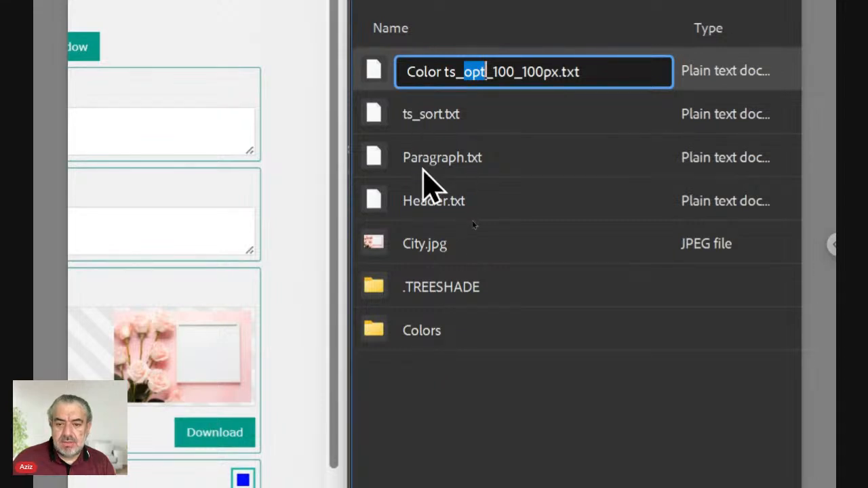
{"action": "key", "text": "ctrl+a"}
{"action": "key", "text": "BackSpace"}
{"action": "key", "text": "ctrl+z"}
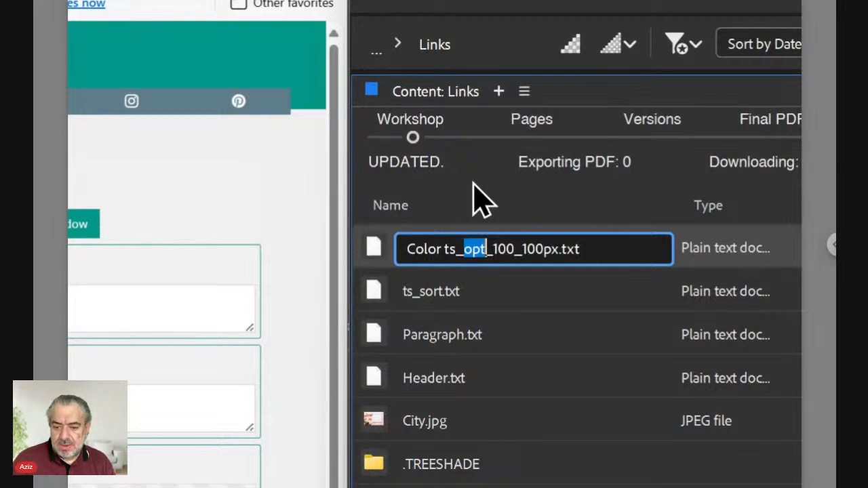
Highlight the three-digit option code after ts_opt in the Color file's name, and then each of its digits in turn
{"action": "key", "text": "Right"}
{"action": "key", "text": "Right"}
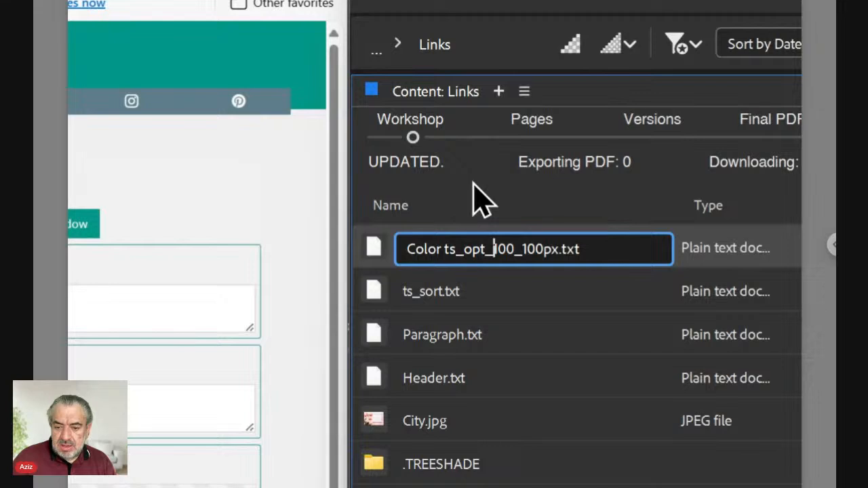
{"action": "key", "text": "shift+Right"}
{"action": "key", "text": "shift+Right"}
{"action": "key", "text": "shift+Right"}
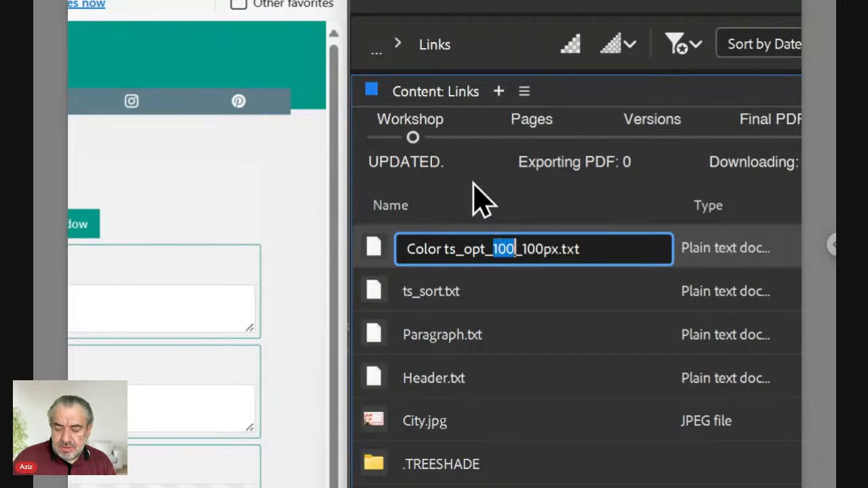
{"action": "key", "text": "Left"}
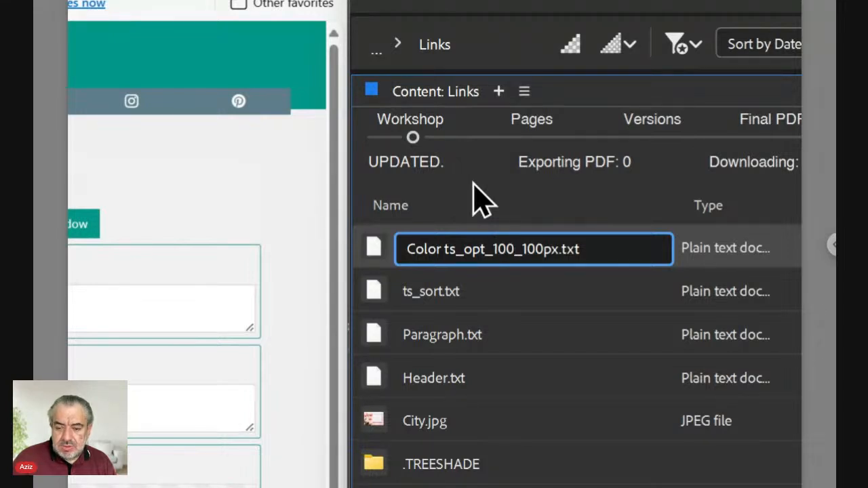
{"action": "key", "text": "Right"}
{"action": "key", "text": "shift+Left"}
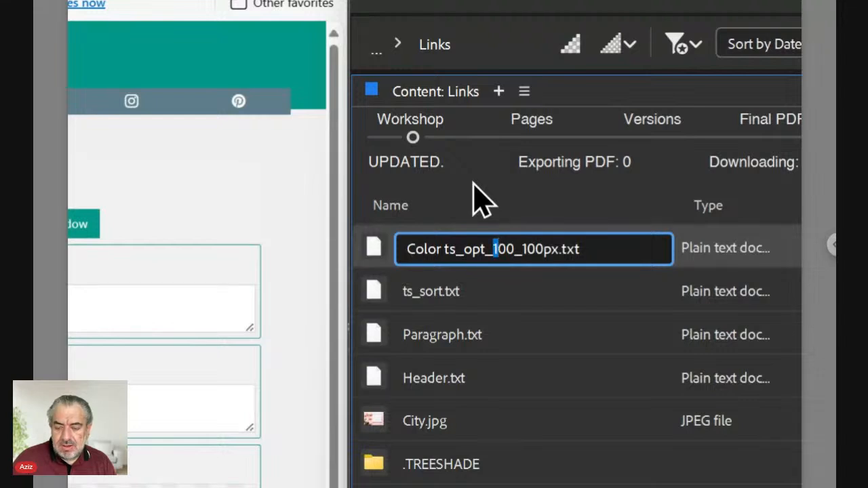
{"action": "key", "text": "Right"}
{"action": "key", "text": "shift+Right"}
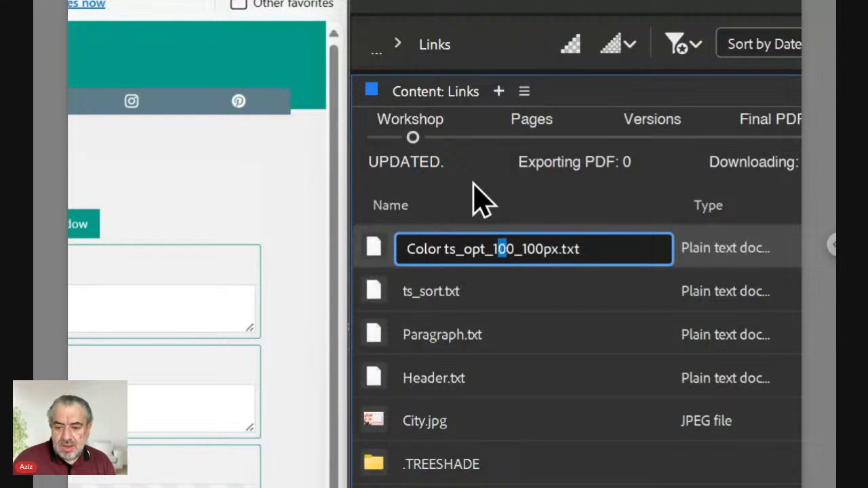
{"action": "key", "text": "Right"}
{"action": "key", "text": "shift+Right"}
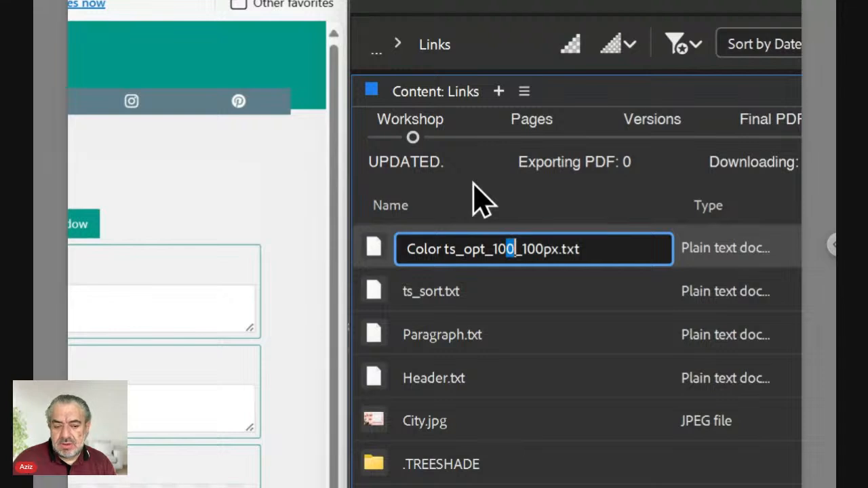
Try the numbers 4, 5, 6, 7 and 12 in turn in place of the 100px suffix in the Color file's name
{"action": "key", "text": "Right"}
{"action": "key", "text": "Right"}
{"action": "key", "text": "shift+Right"}
{"action": "key", "text": "shift+Right"}
{"action": "key", "text": "shift+Right"}
{"action": "key", "text": "shift+Right"}
{"action": "key", "text": "shift+Right"}
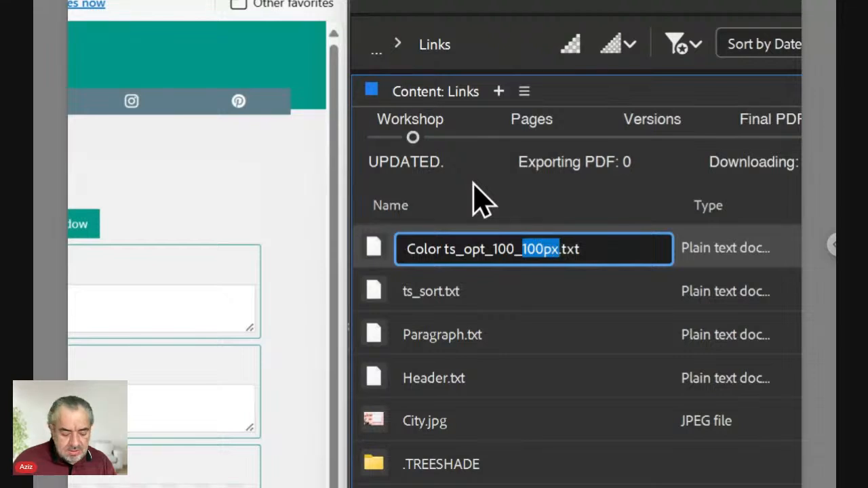
{"action": "type", "text": "4"}
{"action": "key", "text": "shift+Left"}
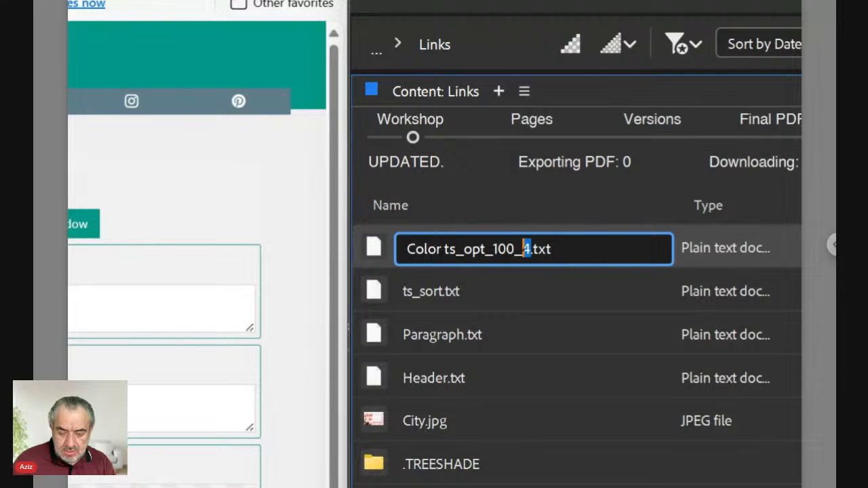
{"action": "type", "text": "5"}
{"action": "key", "text": "shift+Left"}
{"action": "type", "text": "6"}
{"action": "key", "text": "shift+Left"}
{"action": "type", "text": "7"}
{"action": "key", "text": "shift+Left"}
{"action": "type", "text": "12"}
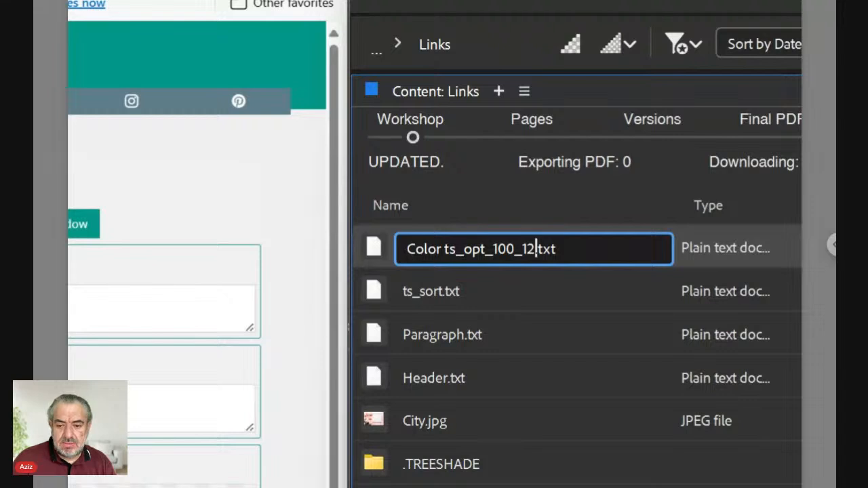
Set the size suffix to 40px, renaming the Color file as Color ts_opt_100_40px.txt
{"action": "key", "text": "Left"}
{"action": "key", "text": "Left"}
{"action": "key", "text": "shift+Right"}
{"action": "key", "text": "shift+Right"}
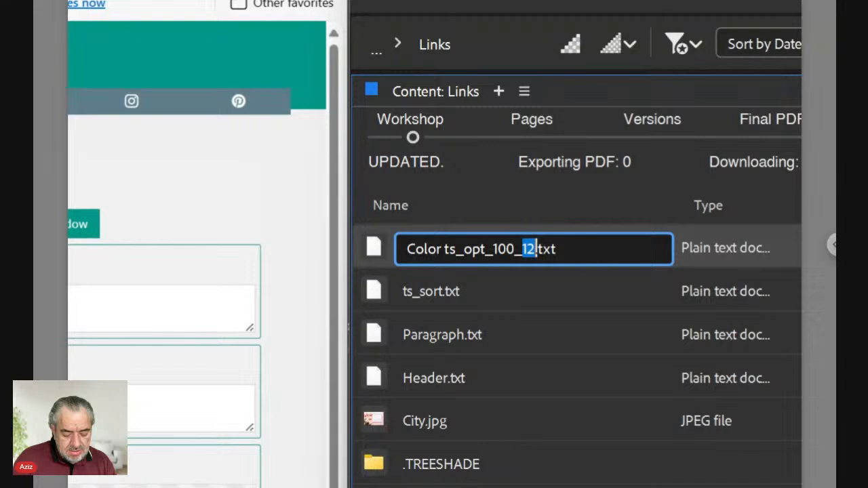
{"action": "type", "text": "40px"}
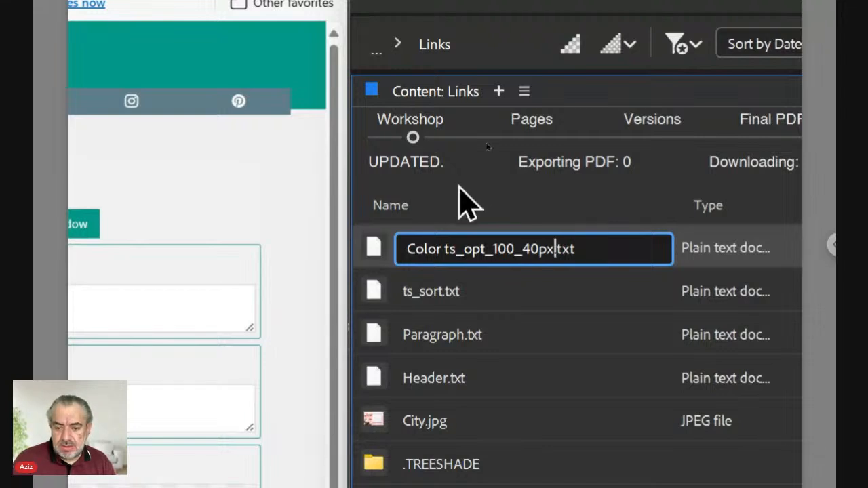
{"action": "left_click", "coordinate": [375, 245]}
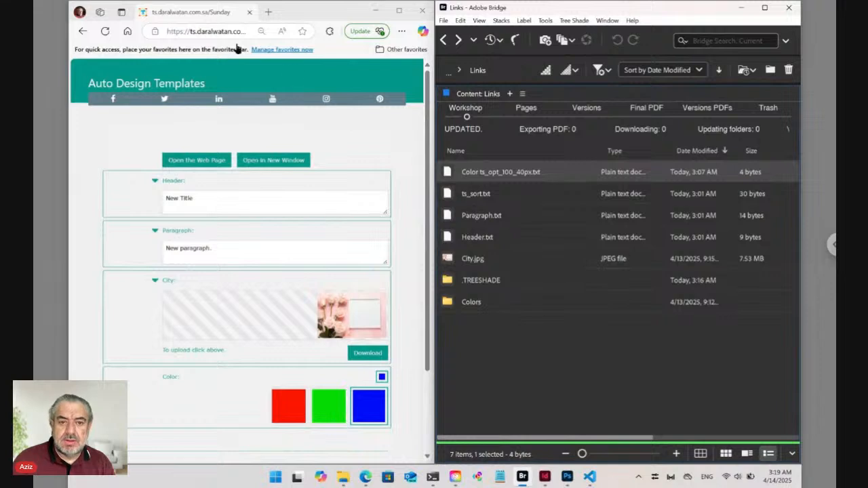
Switch to the browser, reload the Sunday form and choose the green swatch for Color
{"action": "left_click", "coordinate": [222, 31]}
{"action": "key", "text": "Return"}
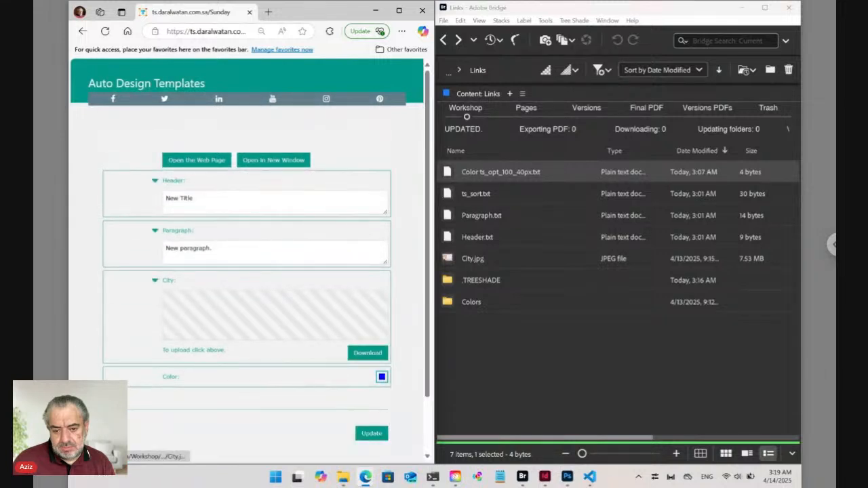
{"action": "left_click", "coordinate": [383, 380]}
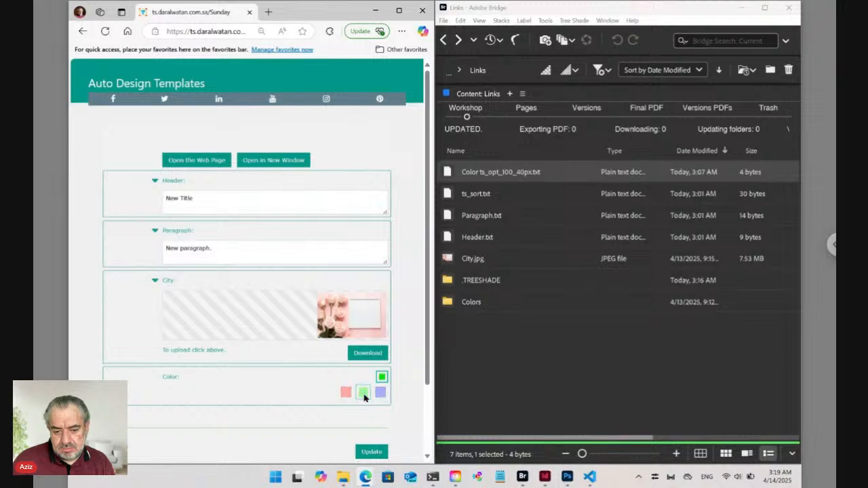
{"action": "left_click", "coordinate": [364, 396]}
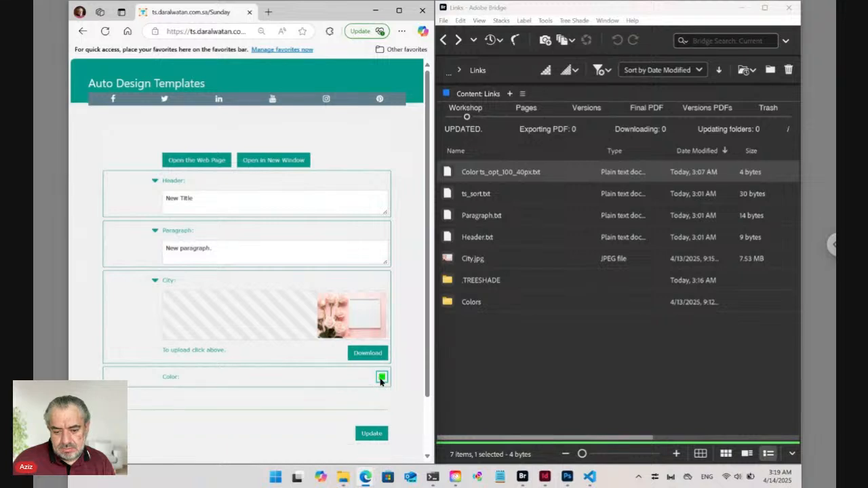
Submit the form update and open the web page beside the form
{"action": "left_click", "coordinate": [374, 433]}
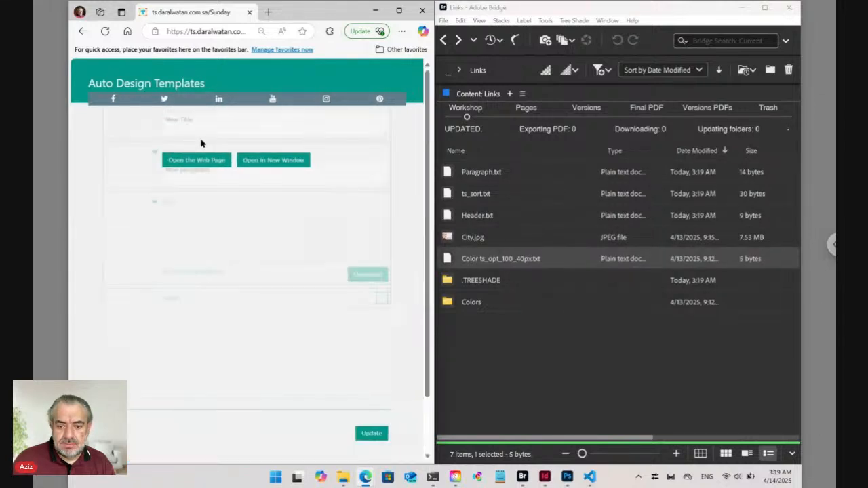
{"action": "left_click", "coordinate": [206, 163]}
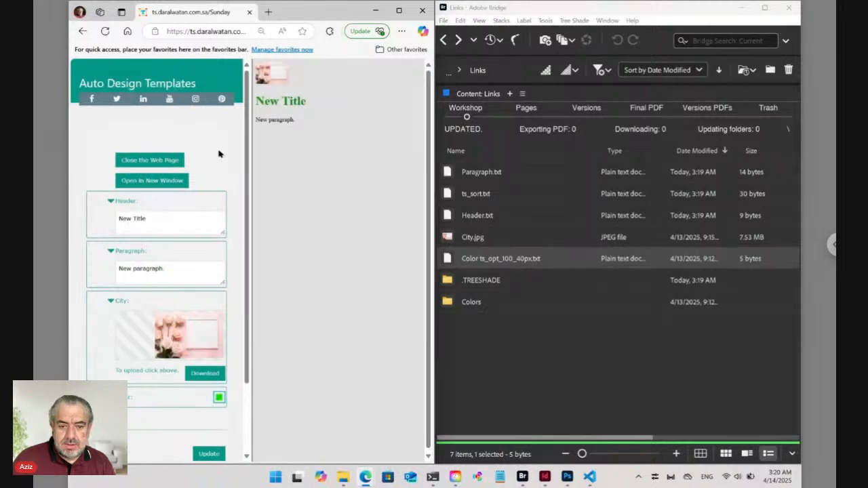
Switch to Visual Studio Code, show the Sunday index.html file and undo the trial edit of the h1 tag's style attribute
{"action": "left_click", "coordinate": [595, 480]}
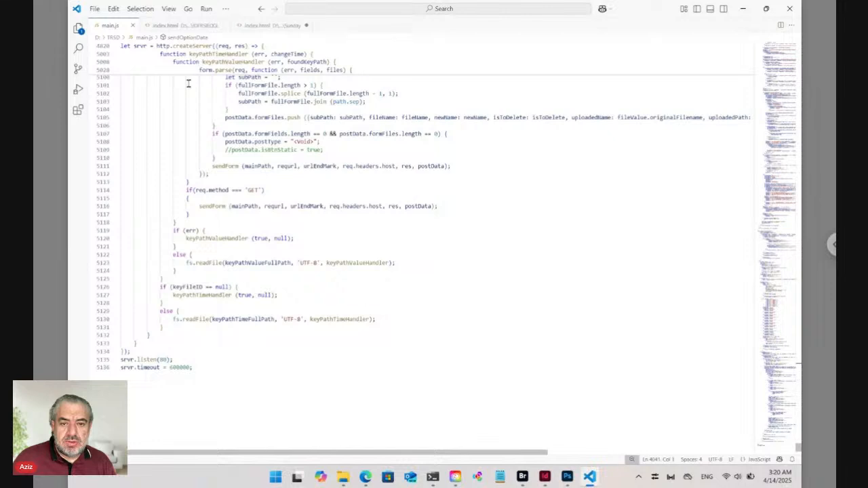
{"action": "left_click", "coordinate": [257, 26]}
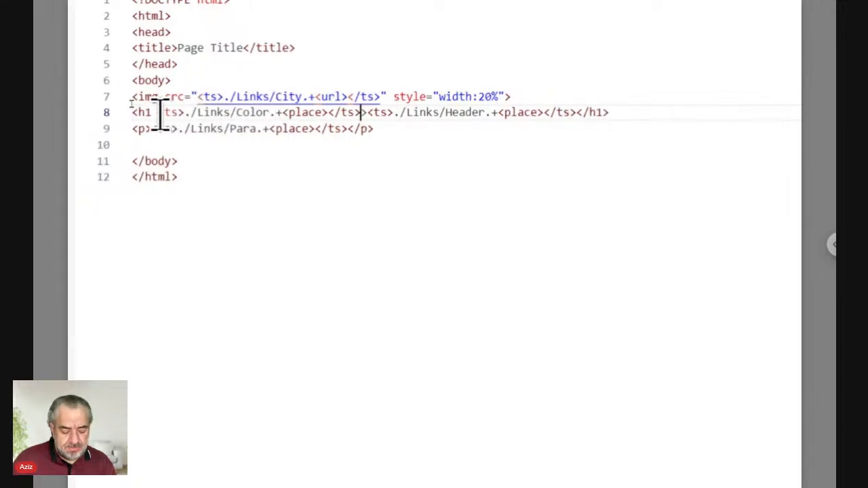
{"action": "type", "text": "\""}
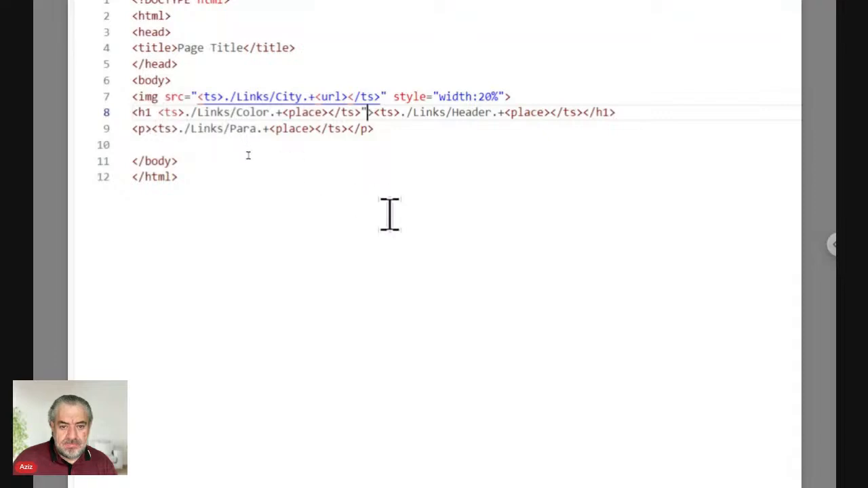
{"action": "key", "text": "ctrl+z"}
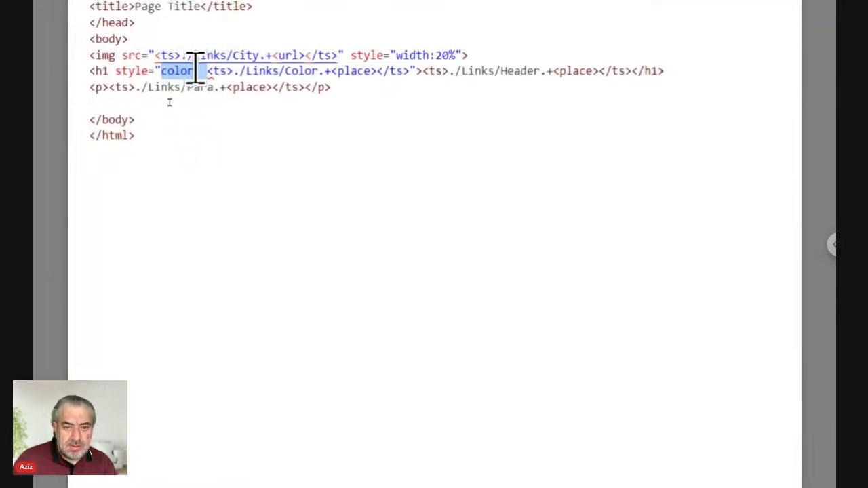
{"action": "key", "text": "Right"}
{"action": "key", "text": "Right"}
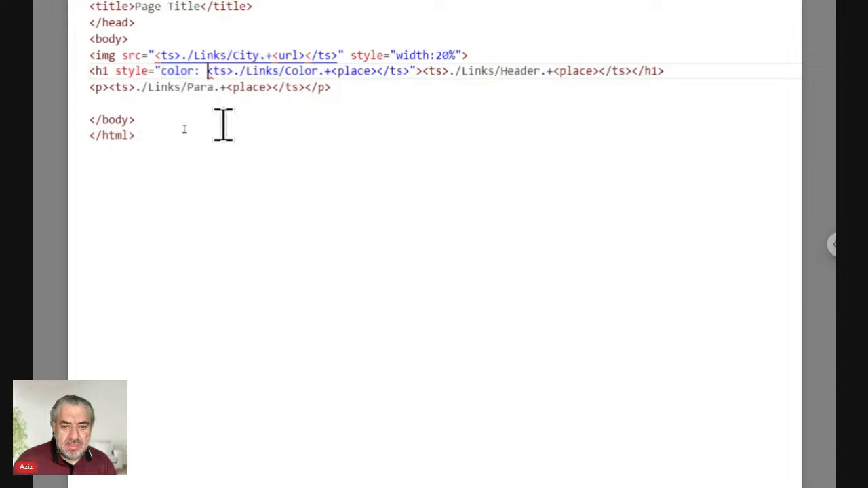
Copy the Color ts tag in the h1 style and replace it with the fixed value red
{"action": "left_click", "coordinate": [409, 72], "text": "shift"}
{"action": "key", "text": "ctrl+c"}
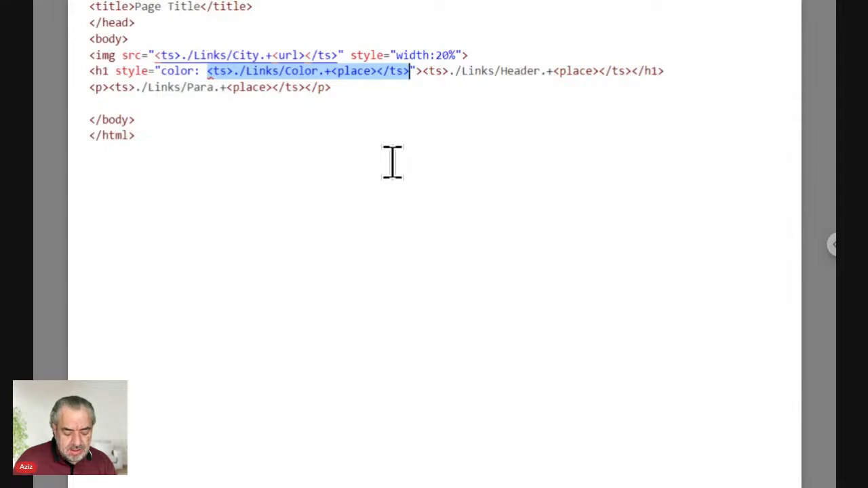
{"action": "key", "text": "BackSpace"}
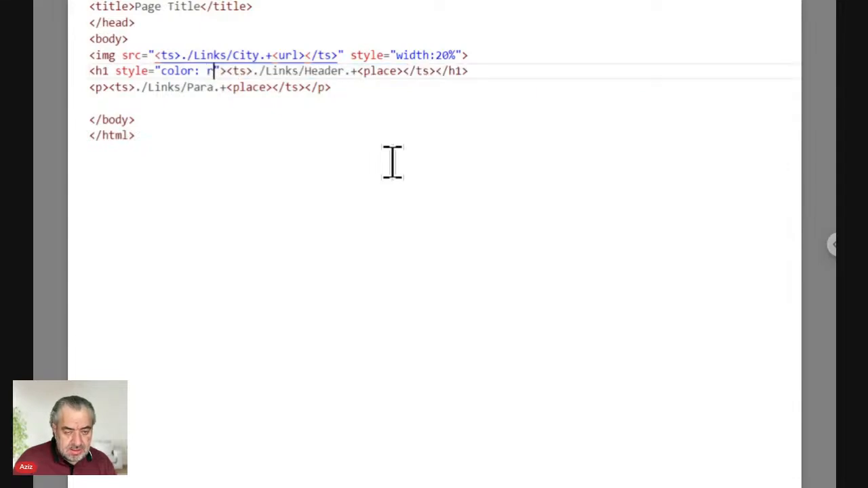
{"action": "type", "text": "red"}
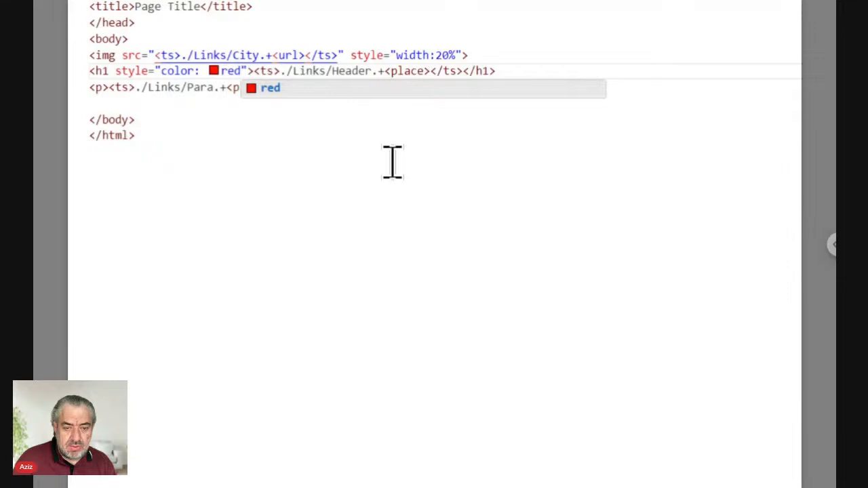
Replace red in the h1 style with the copied tag <ts>./Links/Color.+<place></ts>
{"action": "key", "text": "shift+Left"}
{"action": "key", "text": "shift+Left"}
{"action": "key", "text": "shift+Left"}
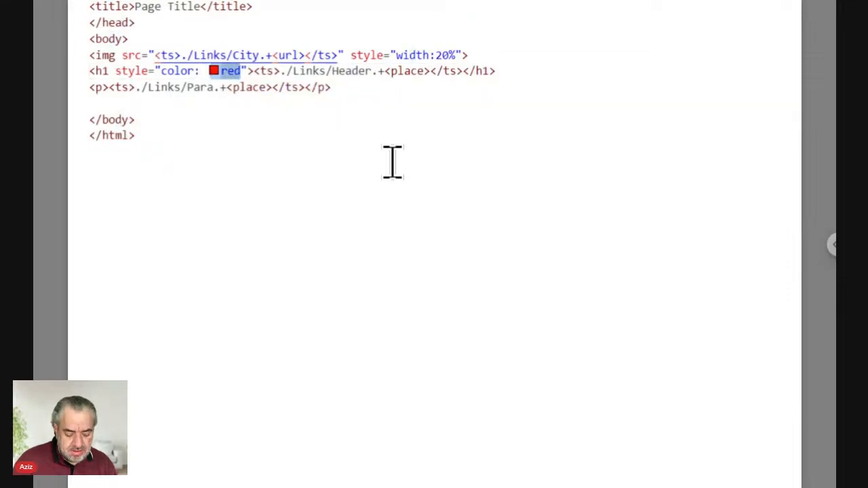
{"action": "key", "text": "ctrl+v"}
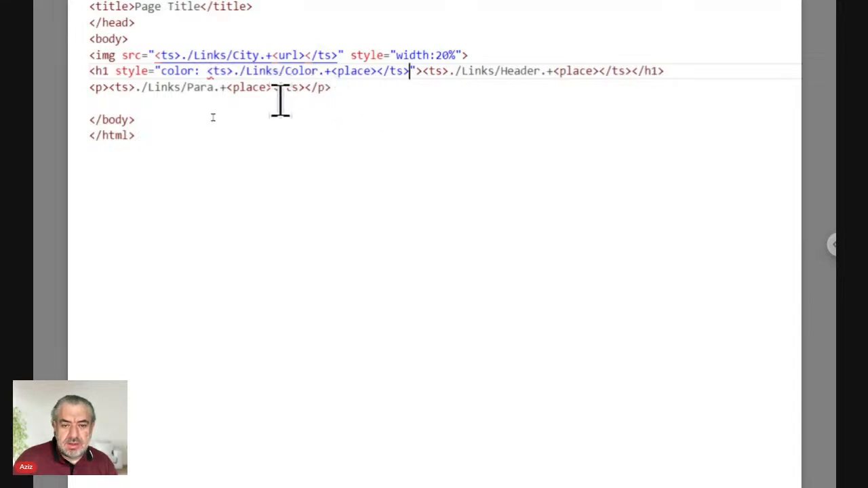
Highlight the Color tag's path and its <place> part, the City tag in the img source, and the Para tag in the paragraph
{"action": "left_click_drag", "start_coordinate": [235, 70], "coordinate": [333, 71]}
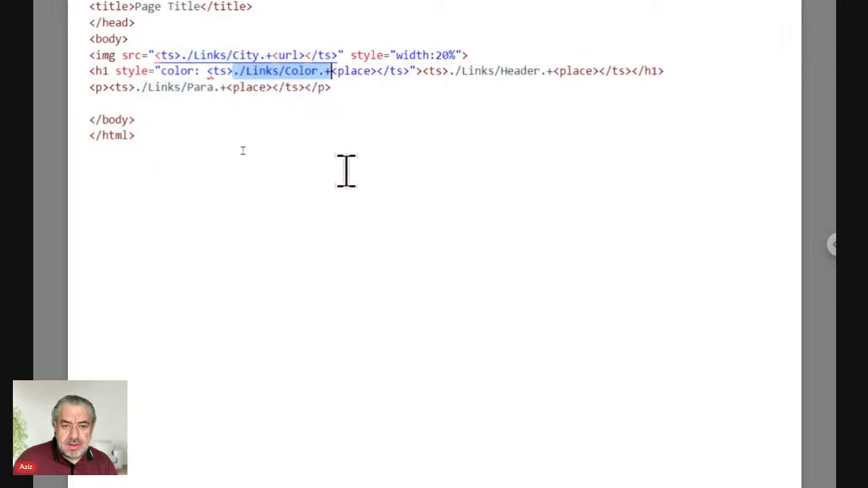
{"action": "left_click", "coordinate": [332, 72]}
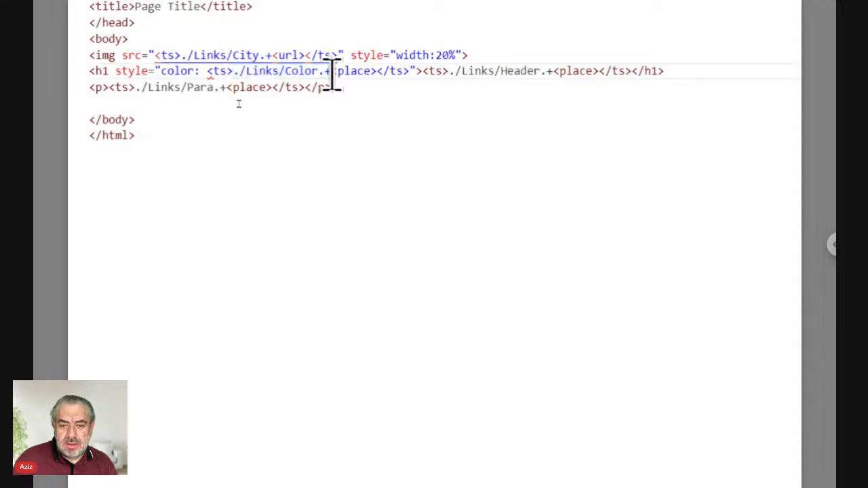
{"action": "left_click", "coordinate": [377, 70], "text": "shift"}
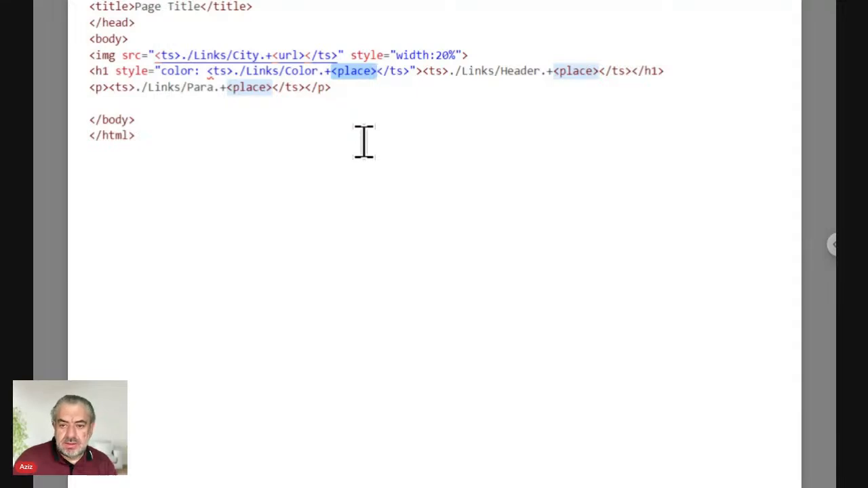
{"action": "scroll", "coordinate": [343, 58], "scroll_direction": "up", "scroll_amount": 2}
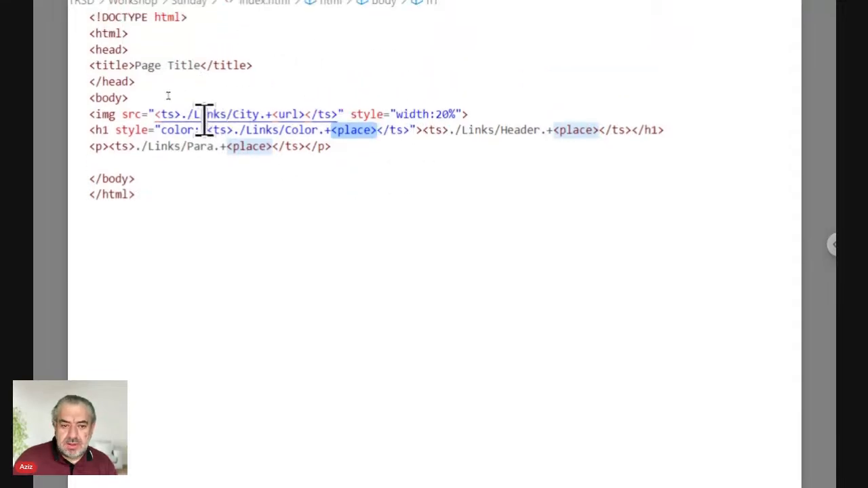
{"action": "left_click", "coordinate": [160, 113]}
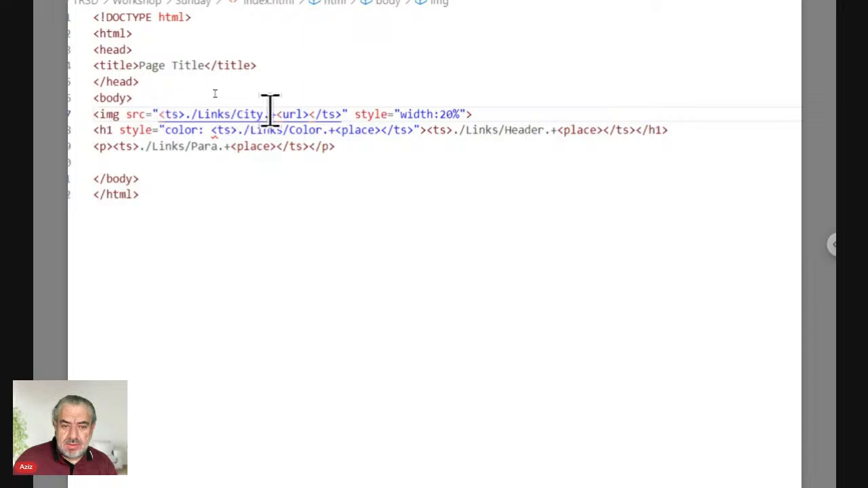
{"action": "left_click", "coordinate": [343, 114], "text": "shift"}
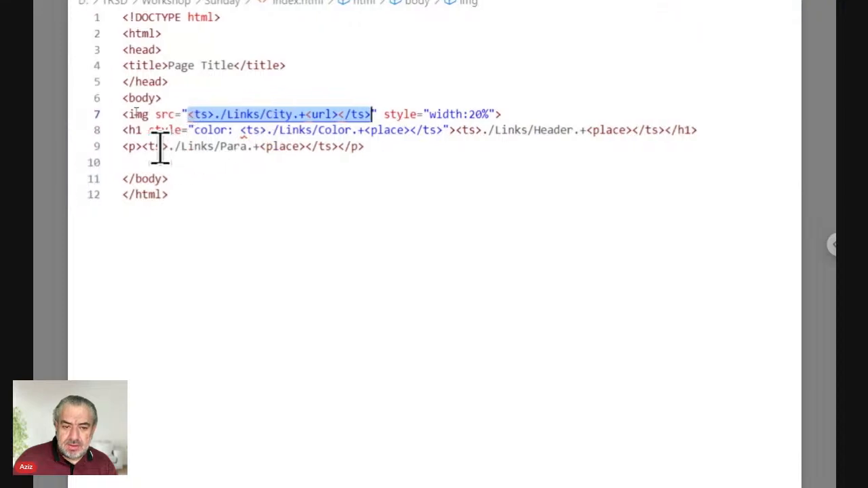
{"action": "left_click_drag", "start_coordinate": [158, 145], "coordinate": [353, 146]}
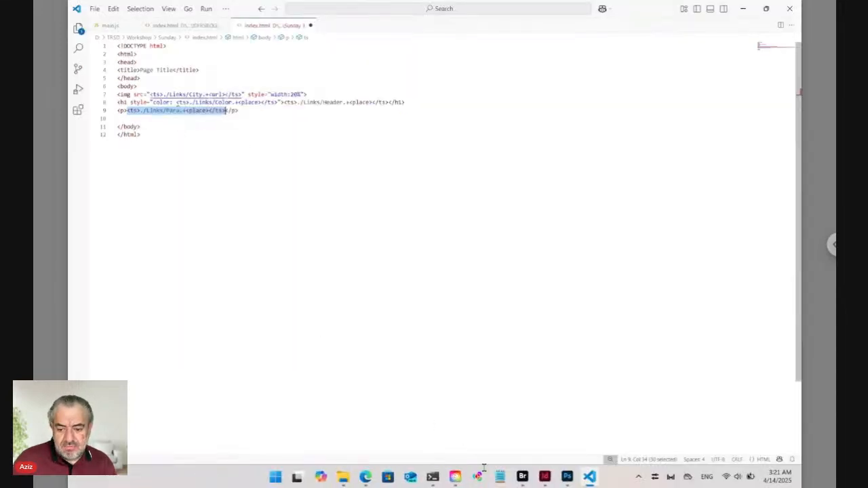
Switch to Adobe Bridge and step through the Links files from Paragraph.txt down to Color ts_opt_100_40px.txt
{"action": "left_click", "coordinate": [522, 477]}
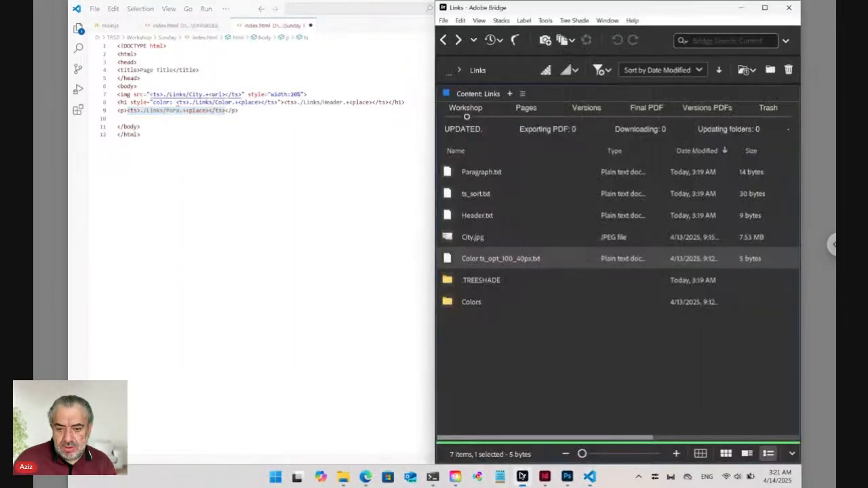
{"action": "left_click", "coordinate": [481, 174]}
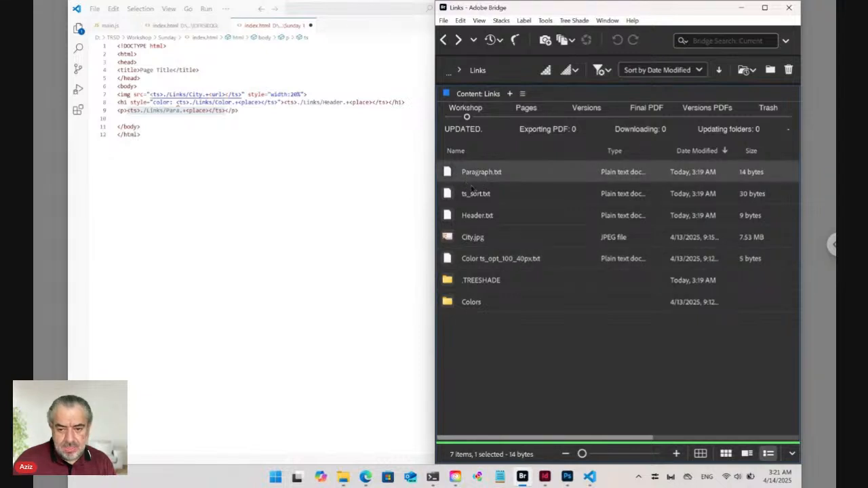
{"action": "key", "text": "Down"}
{"action": "key", "text": "Down"}
{"action": "key", "text": "Down"}
{"action": "key", "text": "Down"}
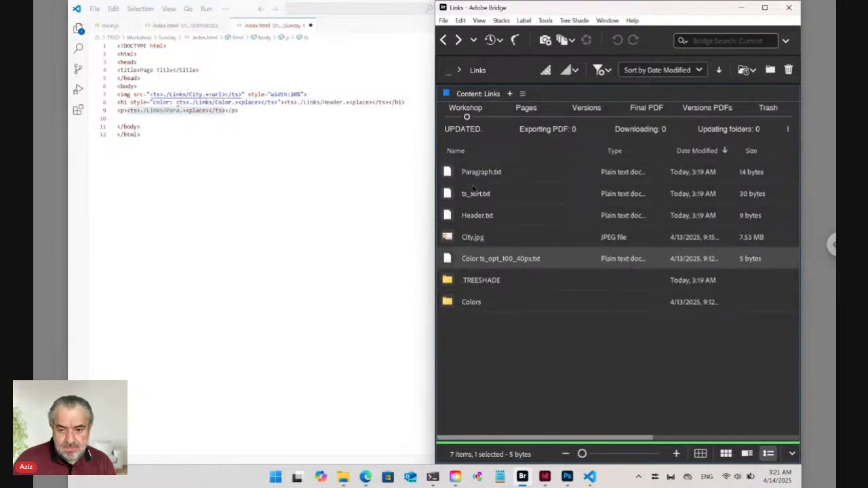
Point out Paragraph.txt, Header.txt and City.jpg one by one, and select all three files together
{"action": "left_click", "coordinate": [477, 178]}
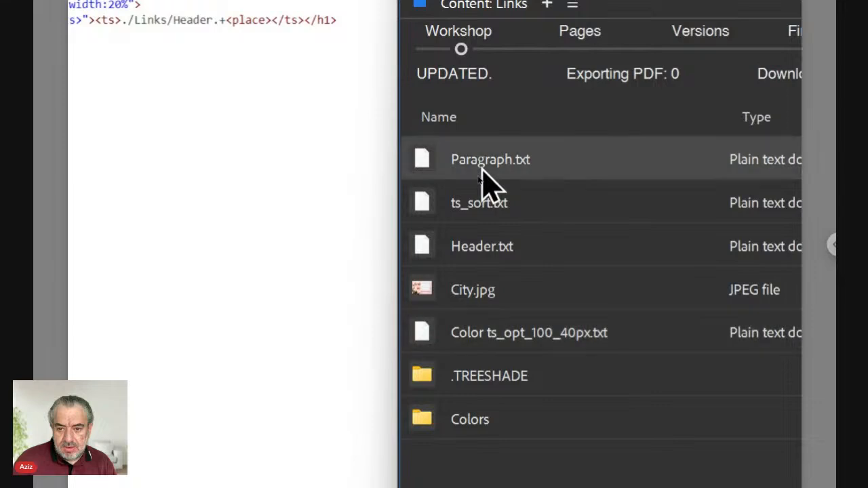
{"action": "left_click", "coordinate": [482, 258]}
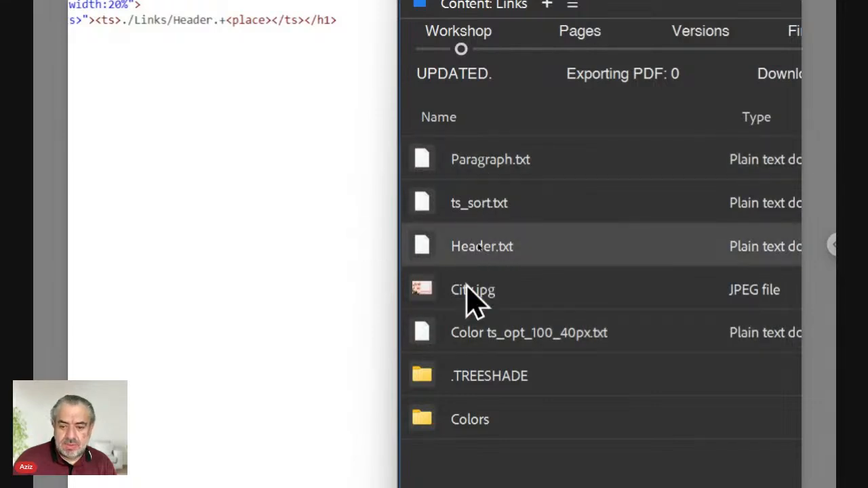
{"action": "left_click", "coordinate": [489, 311]}
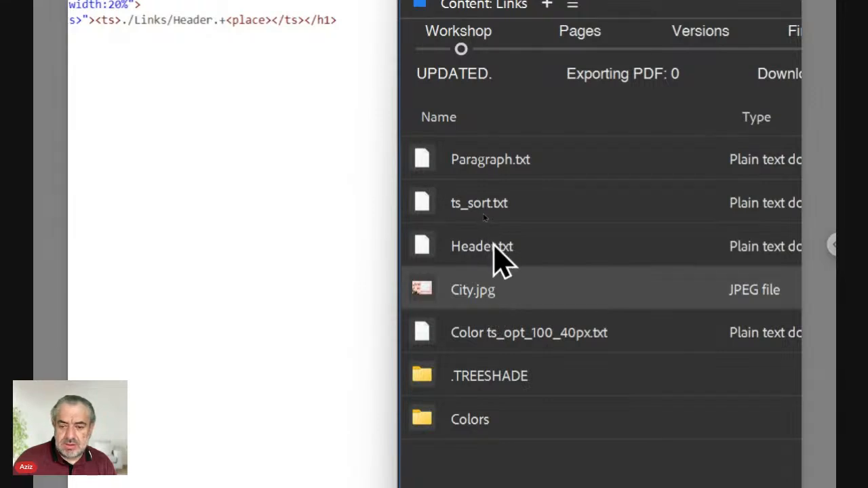
{"action": "left_click", "coordinate": [494, 254], "text": "ctrl"}
{"action": "left_click", "coordinate": [491, 177], "text": "ctrl"}
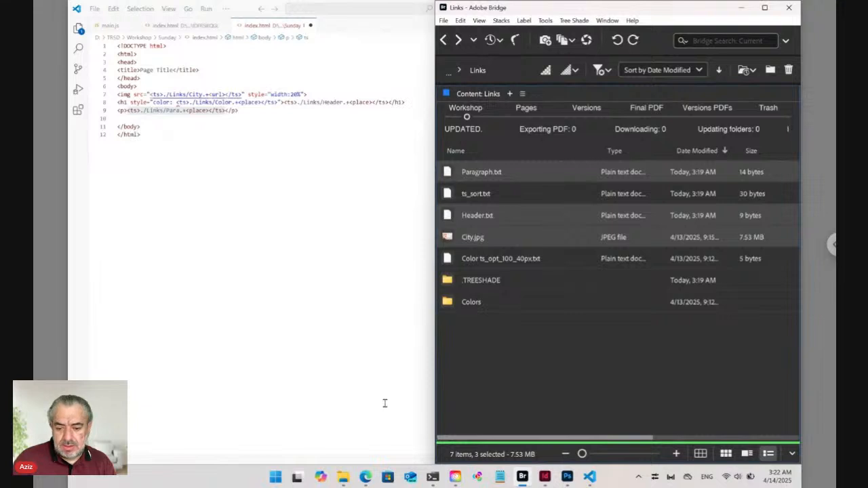
{"action": "mouse_move", "coordinate": [593, 480]}
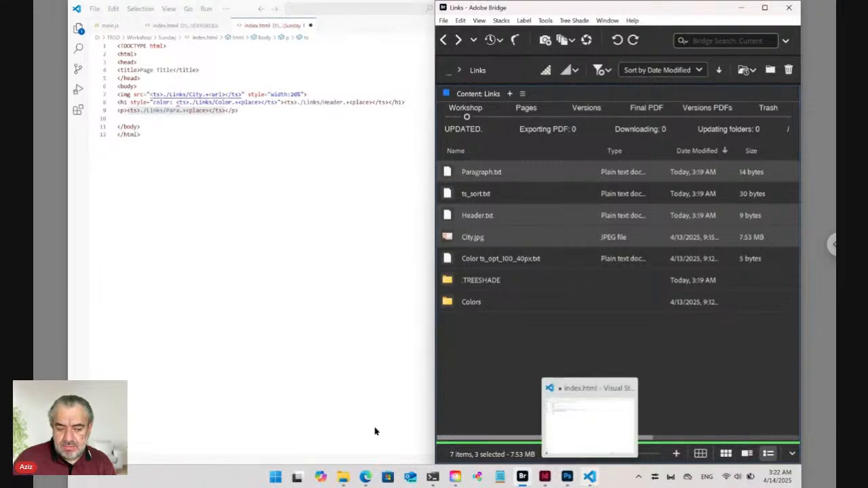